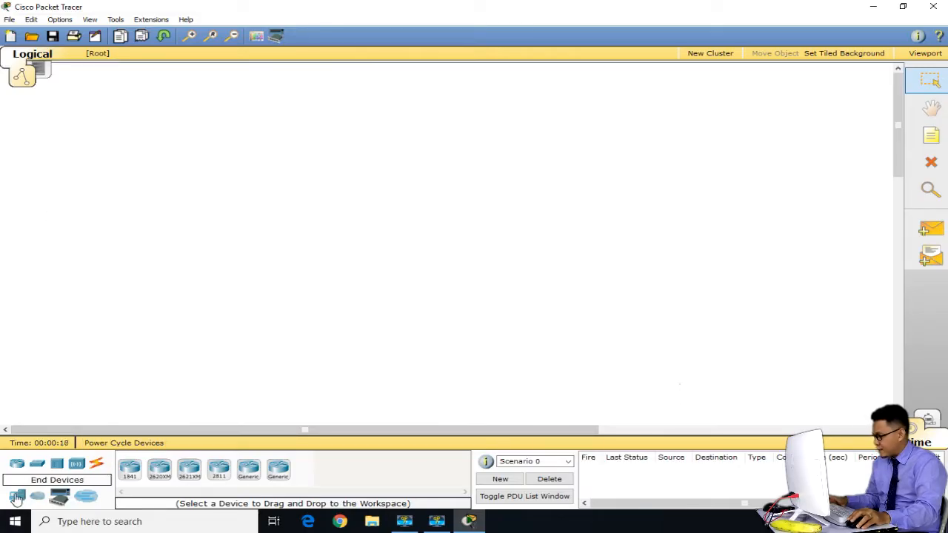
Place four generic PCs in a horizontal row across the middle of the workspace
left_click(17, 496)
left_click(130, 468)
left_click(220, 243)
left_click(130, 469)
left_click(331, 243)
left_click(129, 471)
left_click(480, 252)
left_click(131, 472)
left_click(584, 254)
Shift PC2, PC1 and PC0 slightly left and down to space out the row of PCs
left_click_drag(486, 253, 455, 268)
left_click_drag(333, 243, 311, 260)
left_click_drag(229, 248, 194, 265)
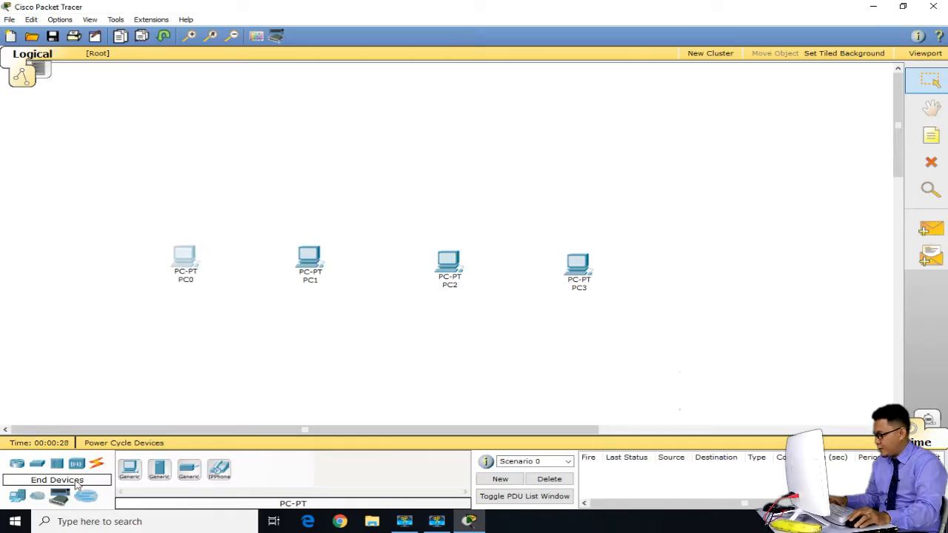
Place two 2950-24 switches, one above each pair of PCs, and shift the whole layout down and to the right
left_click(37, 465)
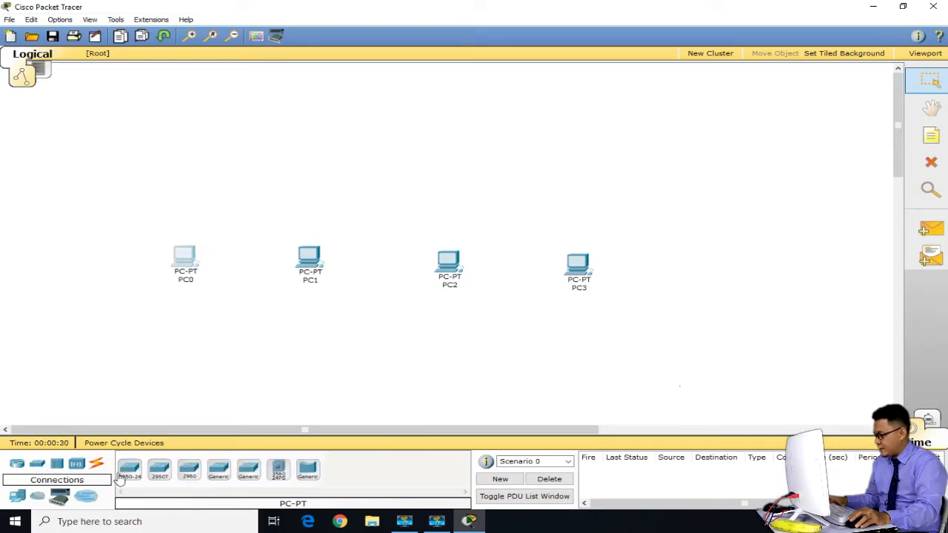
left_click(129, 469)
left_click(259, 163)
left_click(129, 469)
left_click(519, 186)
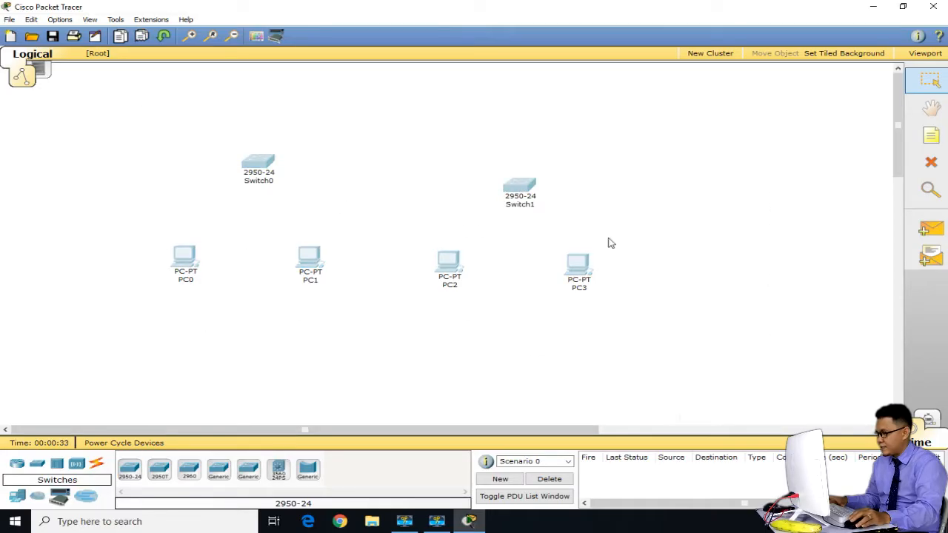
left_click_drag(345, 238, 343, 259)
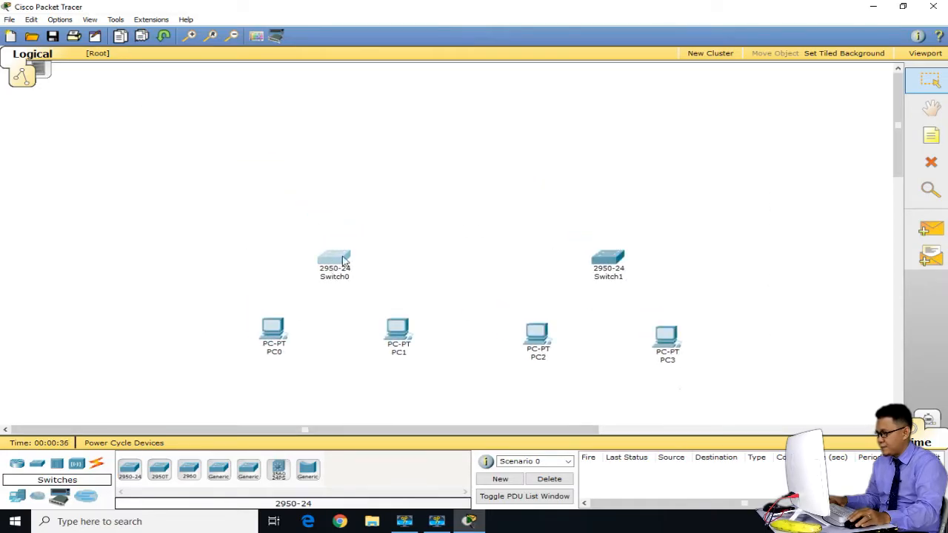
Add an 1841 router centred above the two switches
left_click(16, 464)
left_click(129, 468)
left_click(476, 165)
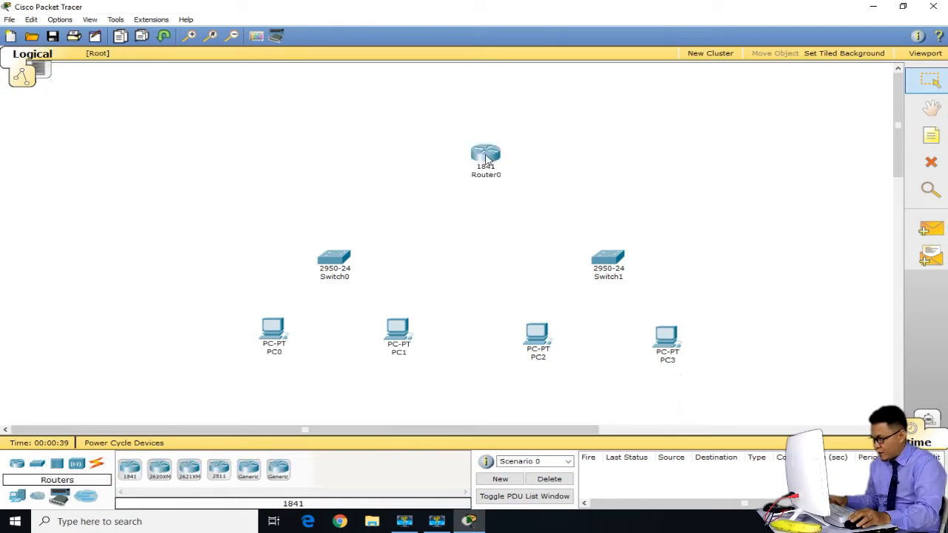
left_click_drag(477, 161, 471, 163)
left_click(490, 155)
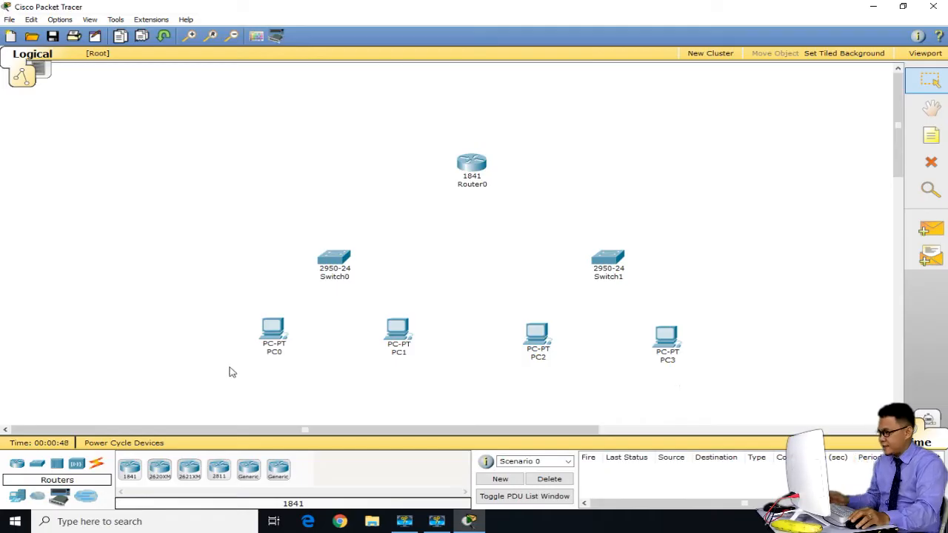
Move Switch0, PC0 and PC1 together slightly to the left, away from the other network
left_click_drag(425, 376, 244, 252)
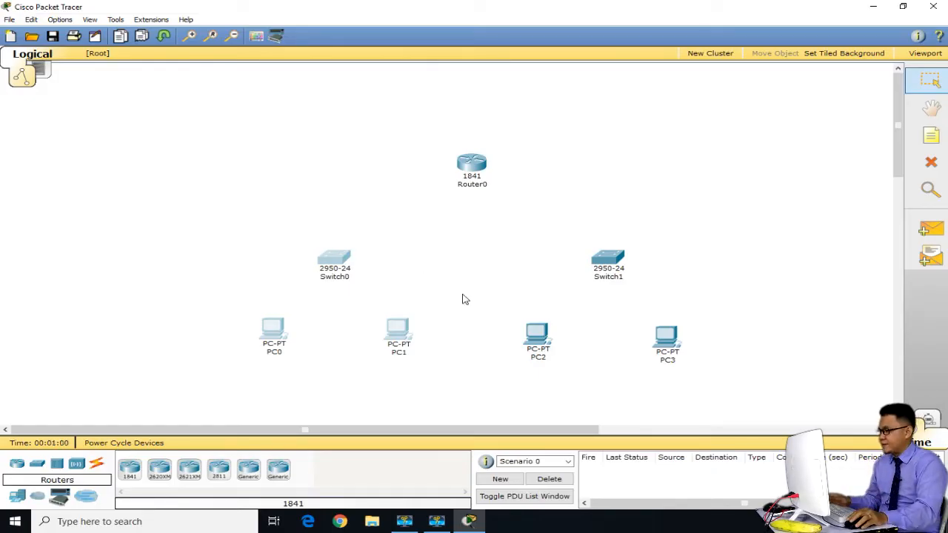
left_click_drag(343, 259, 326, 263)
left_click(391, 237)
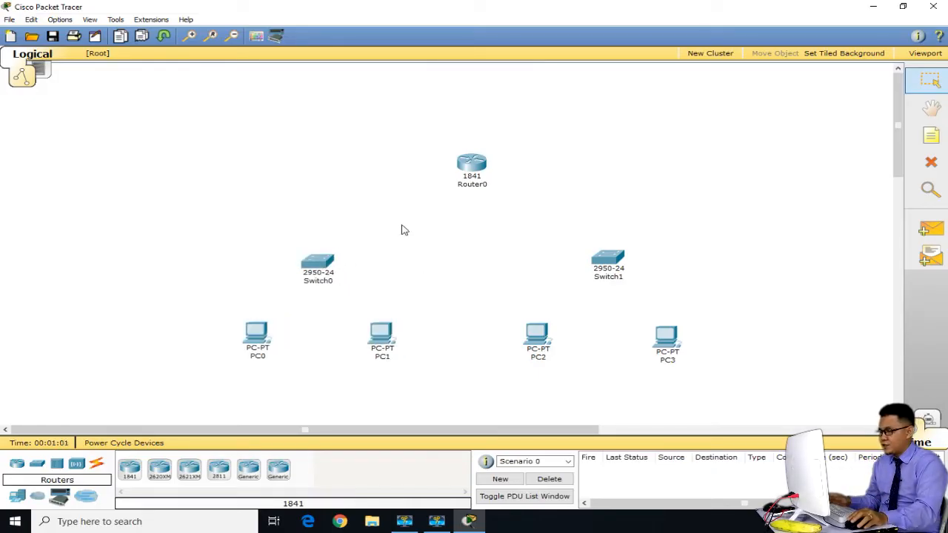
Add a note reading "Riau" below PC0 and PC1
left_click(933, 146)
left_click(288, 388)
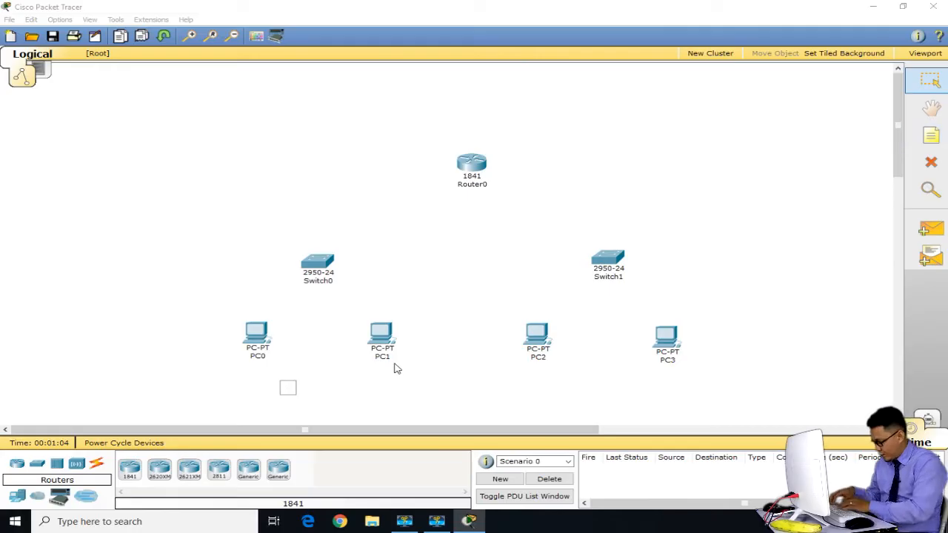
type("Riau")
left_click(504, 307)
Add a note reading "Sumbar" below PC2 and PC3
left_click(931, 136)
left_click(590, 395)
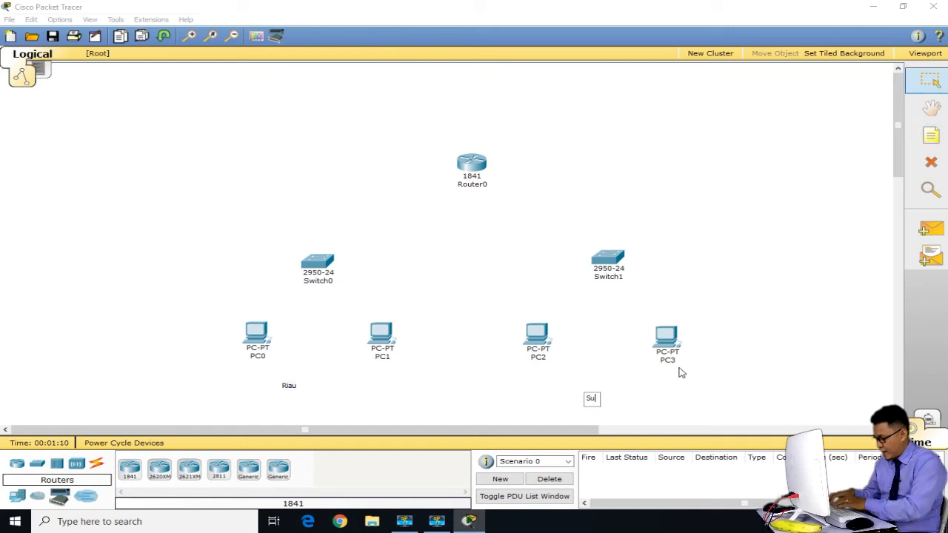
type("Sumbar")
left_click(749, 295)
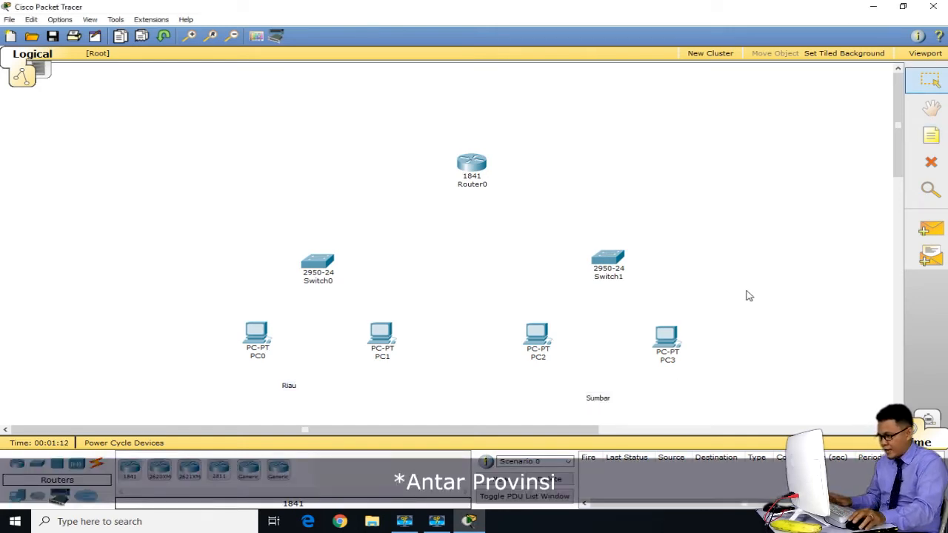
Nudge the Sumbar note, PC2 and PC3 up and to the right so they sit evenly under Switch1
left_click_drag(612, 402, 623, 388)
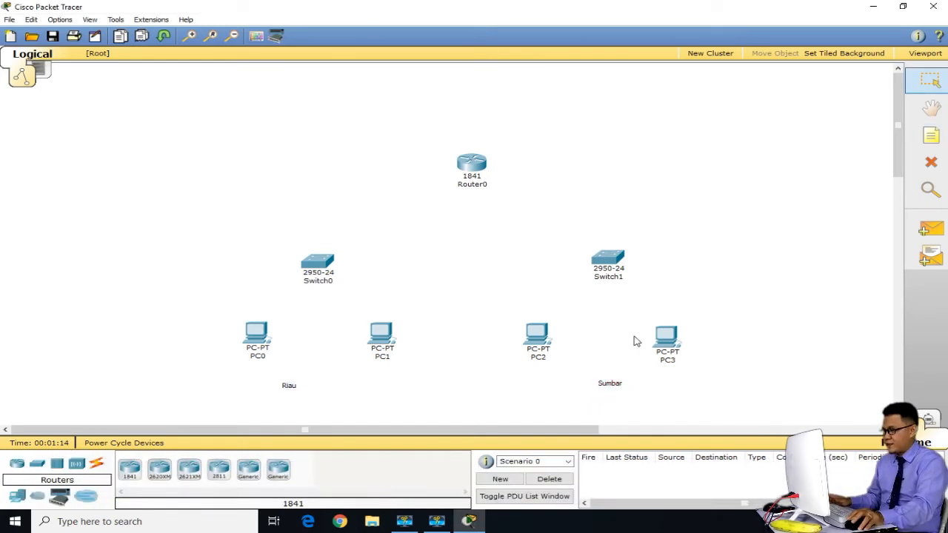
left_click_drag(541, 343, 560, 334)
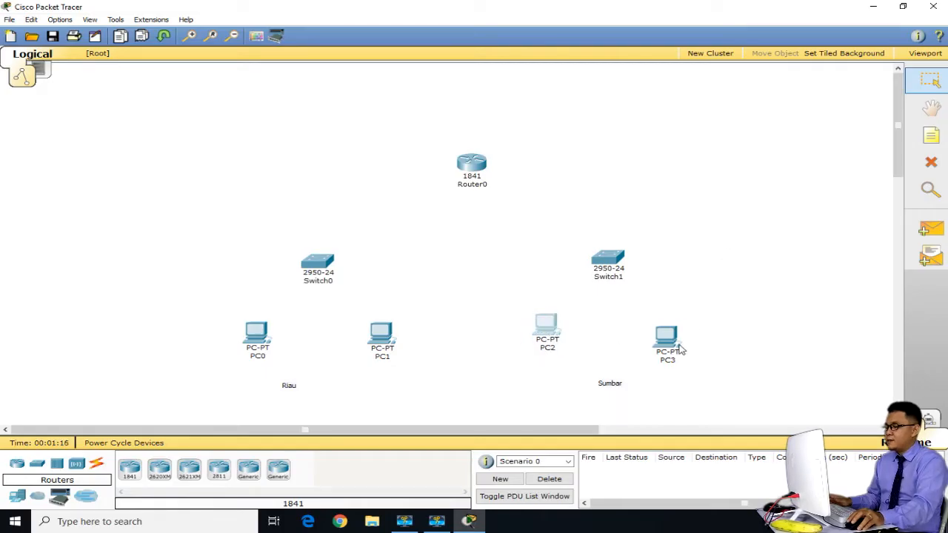
left_click_drag(680, 350, 688, 338)
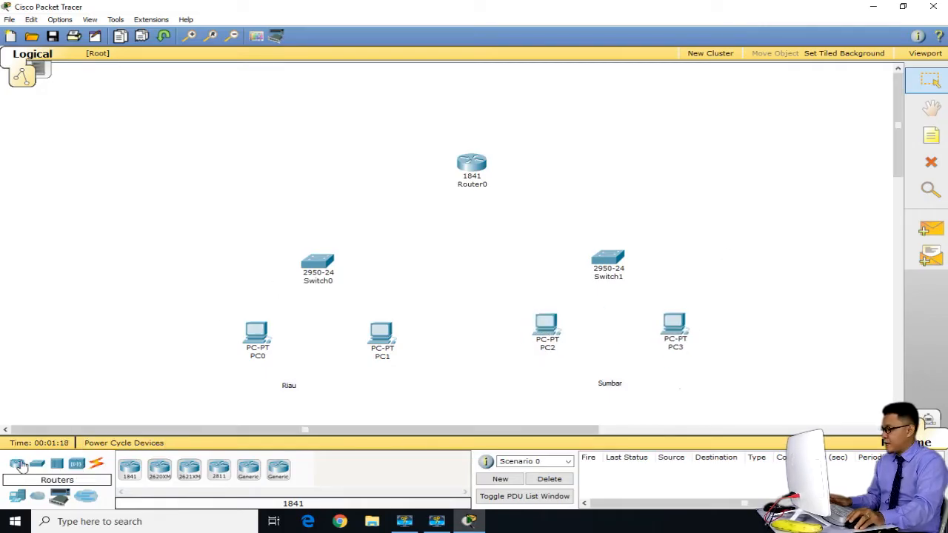
Place a generic server at the upper left of the layout, rename it Facebook and move it slightly down and right
left_click(18, 498)
left_click(160, 475)
left_click(184, 129)
left_click_drag(185, 131, 173, 130)
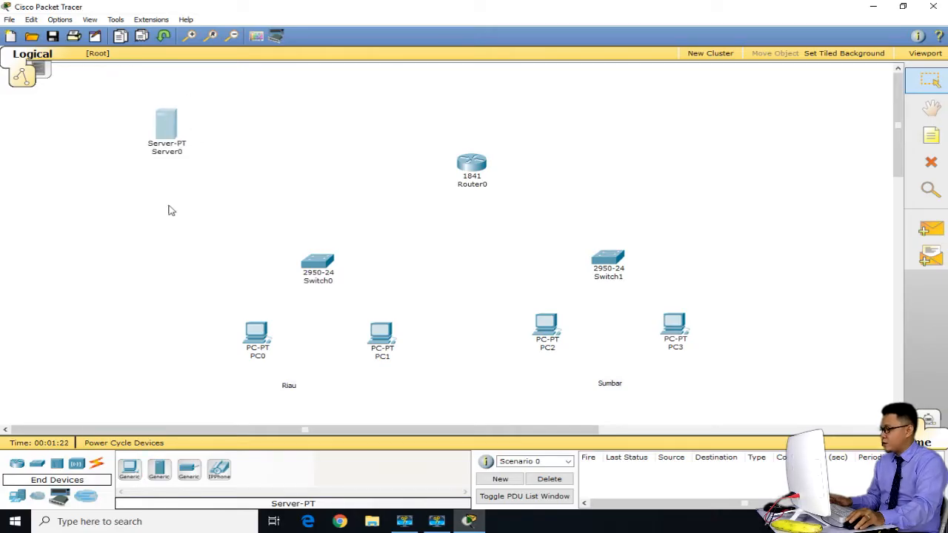
left_click(184, 152)
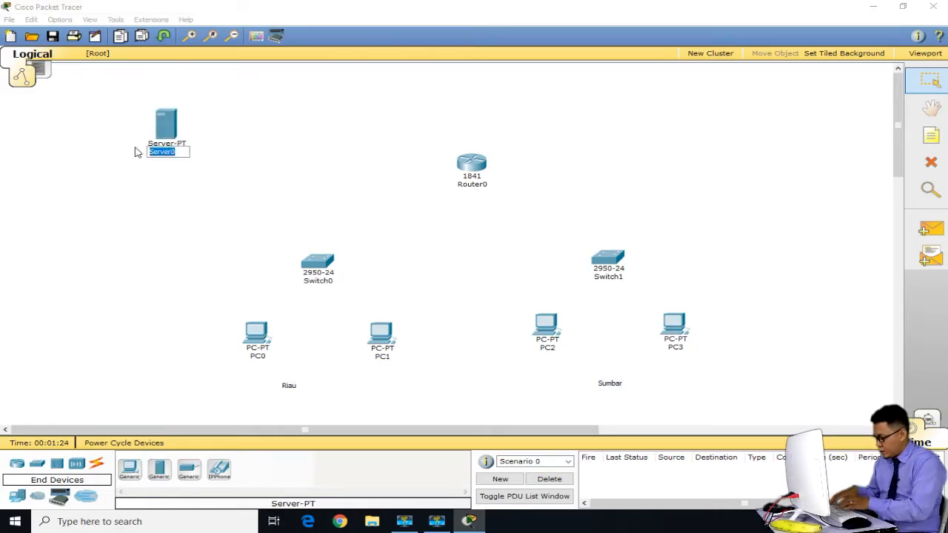
type("Facebook")
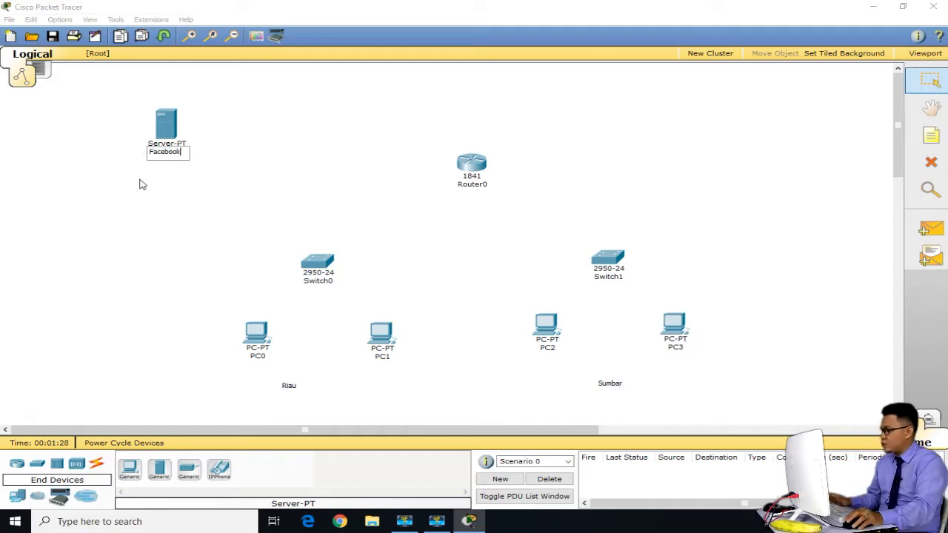
key("Return")
left_click_drag(177, 127, 239, 176)
Place a second generic server directly below the Facebook server and rename it Google
left_click(158, 470)
left_click(191, 242)
left_click_drag(191, 243, 188, 231)
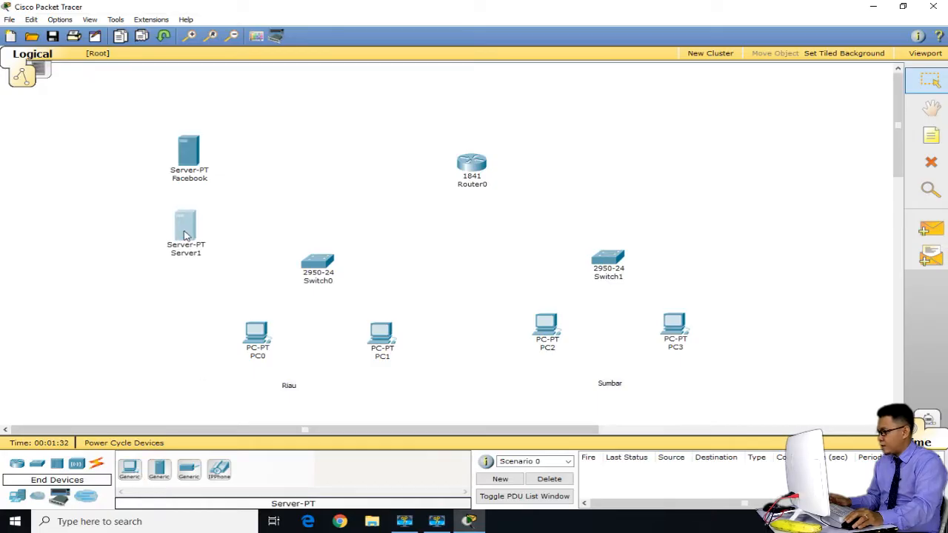
left_click(188, 249)
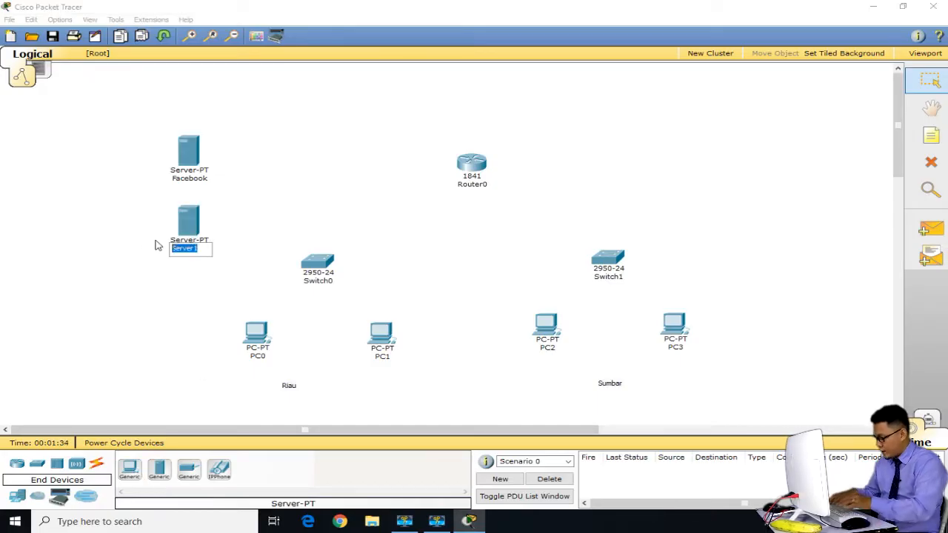
type("Google")
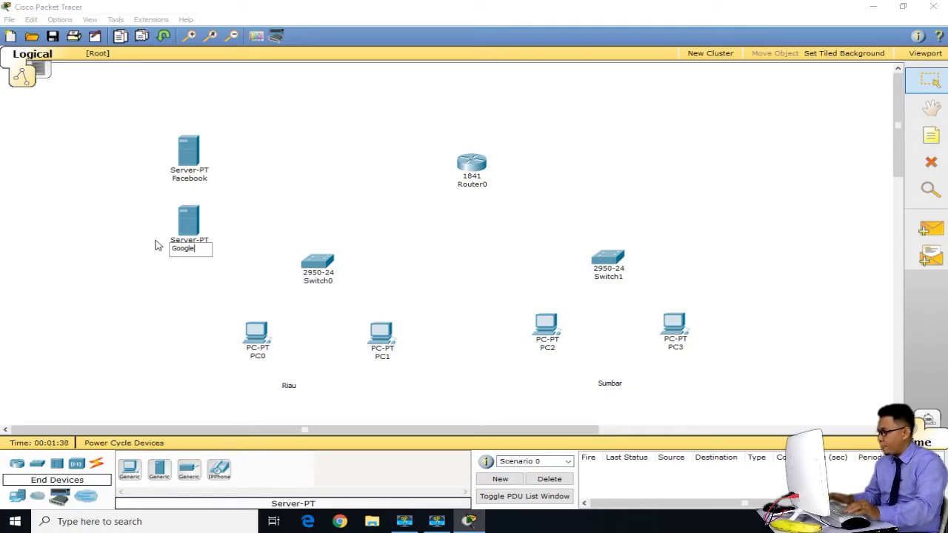
key("Return")
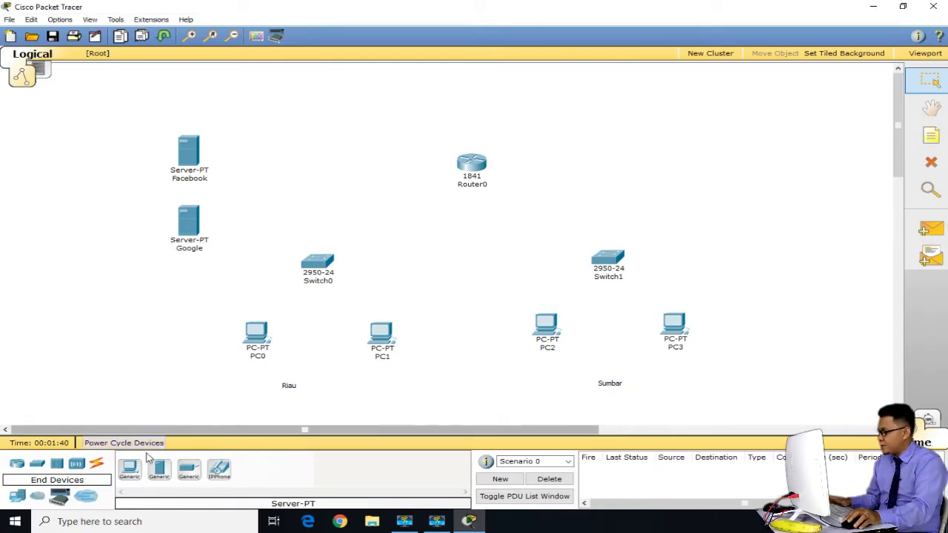
Place a third generic server below the Google server and rename it DNS
left_click(158, 471)
left_click(188, 288)
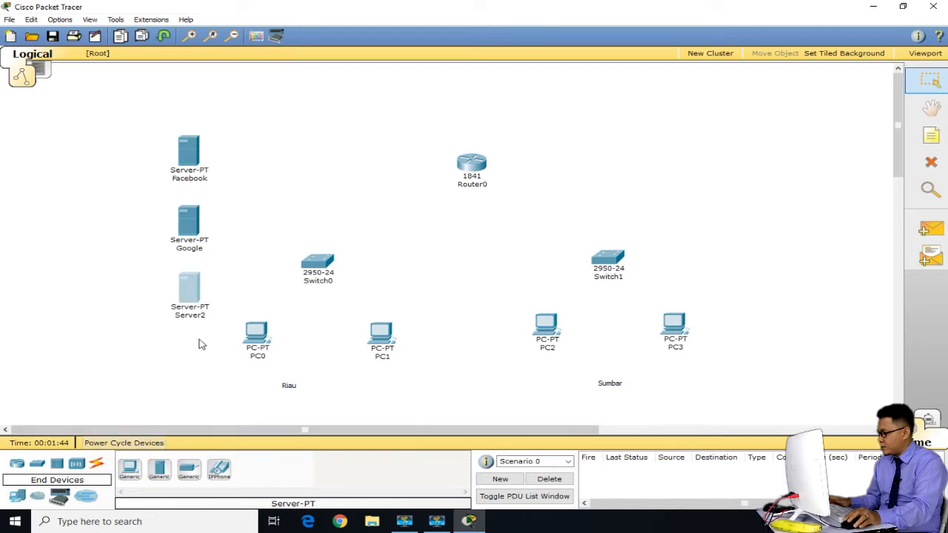
left_click(190, 315)
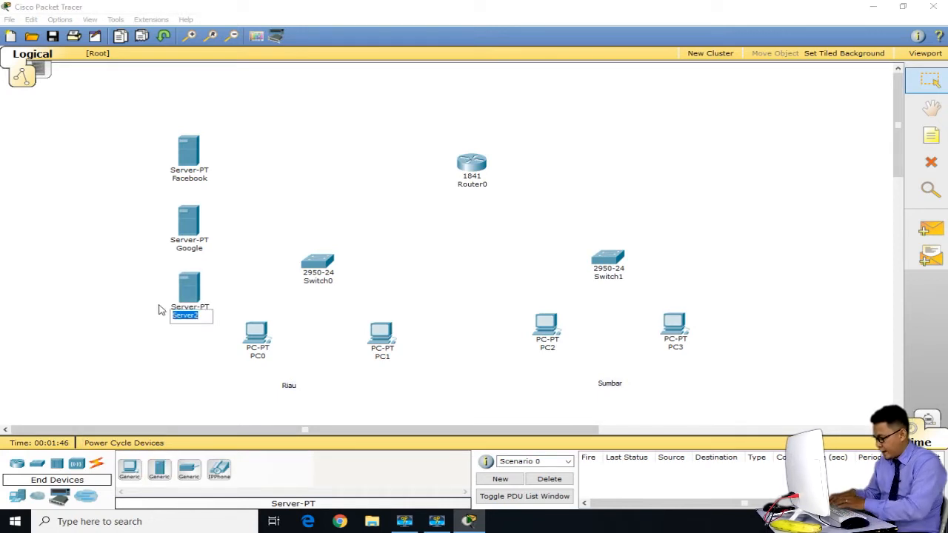
key("Return")
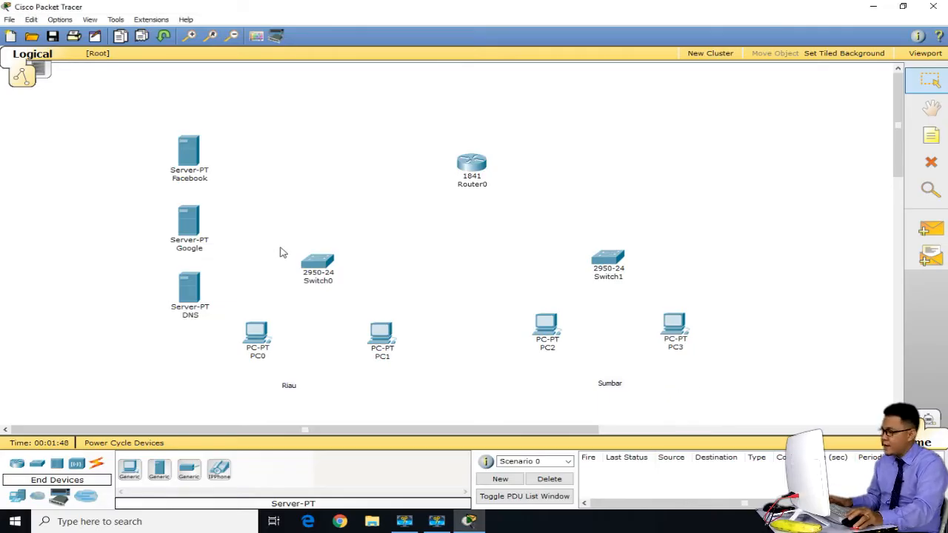
Place a fourth generic server below the DNS server and rename it DHCP
left_click(159, 472)
left_click(183, 357)
left_click_drag(183, 357, 190, 356)
left_click(186, 380)
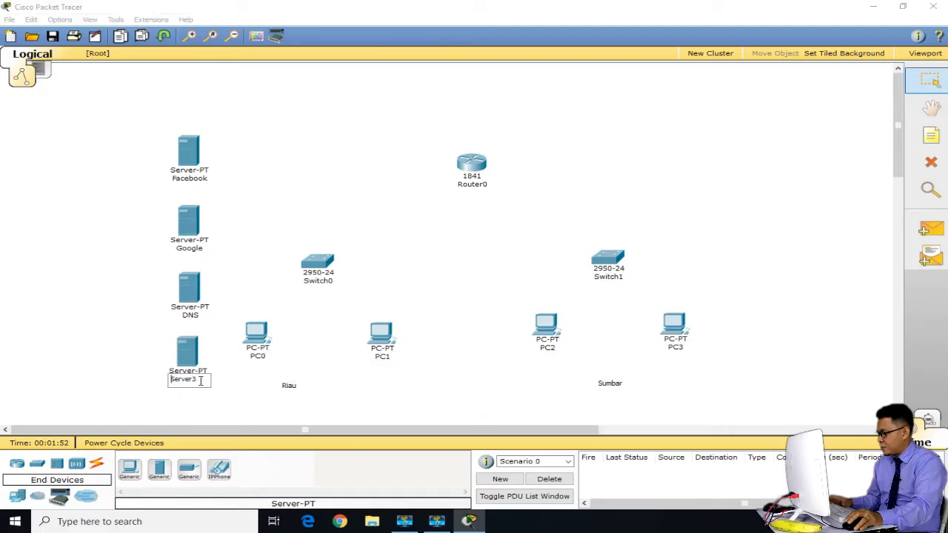
type("DHCP")
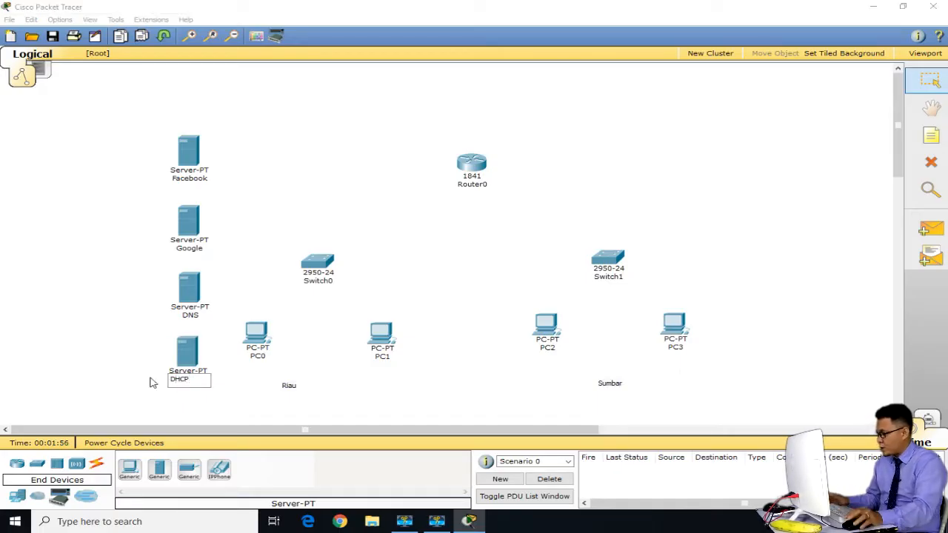
key("Return")
Move the four servers together up and to the left, clear of Switch0 and PC0
left_click_drag(230, 386, 149, 135)
left_click_drag(191, 164, 113, 117)
left_click(187, 142)
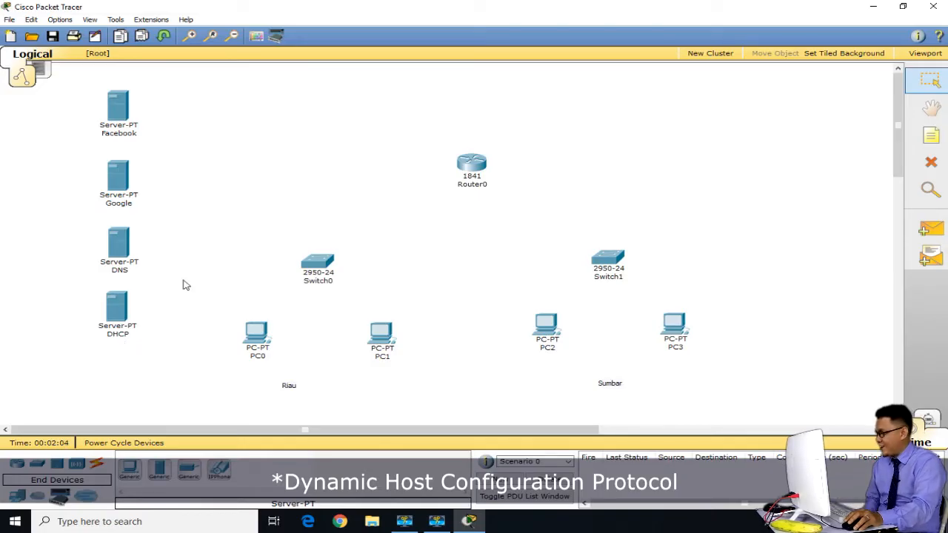
left_click_drag(160, 354, 77, 74)
left_click(291, 183)
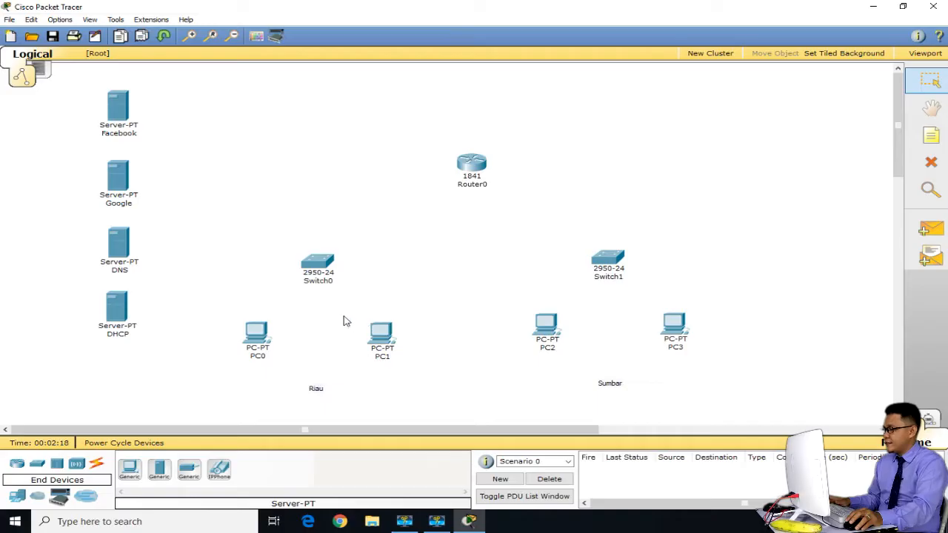
left_click_drag(157, 373, 81, 90)
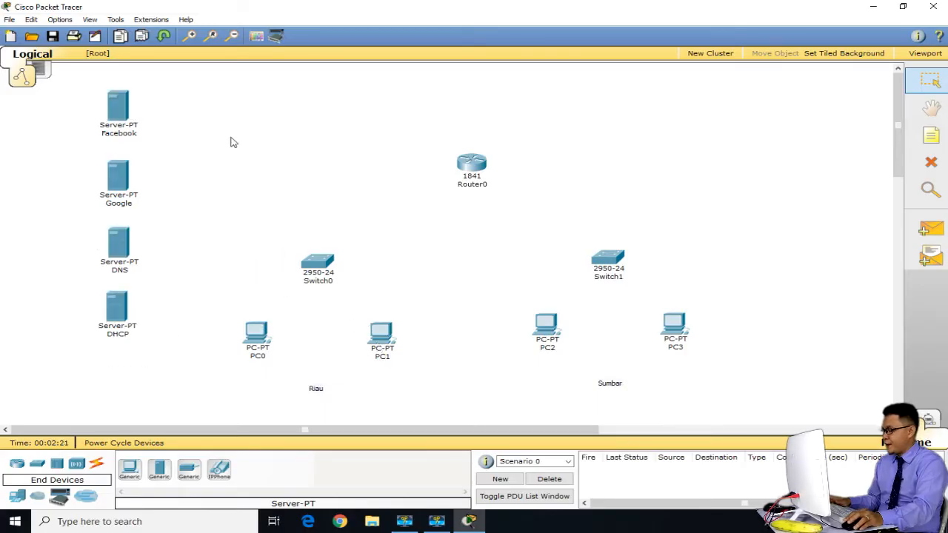
Connect PC0's FastEthernet port to FastEthernet0/1 on Switch0 with a copper straight-through cable
left_click(97, 463)
left_click(189, 472)
left_click(267, 337)
left_click(272, 343)
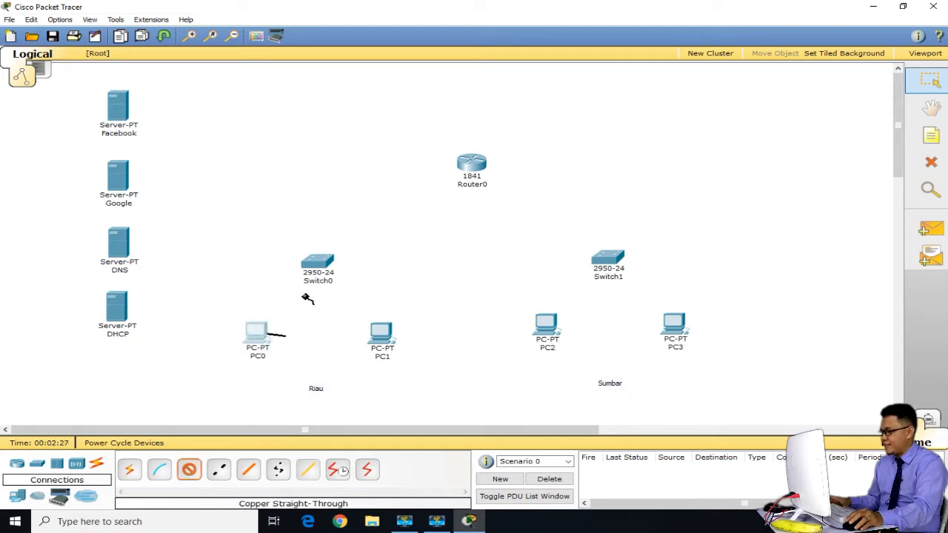
left_click(329, 265)
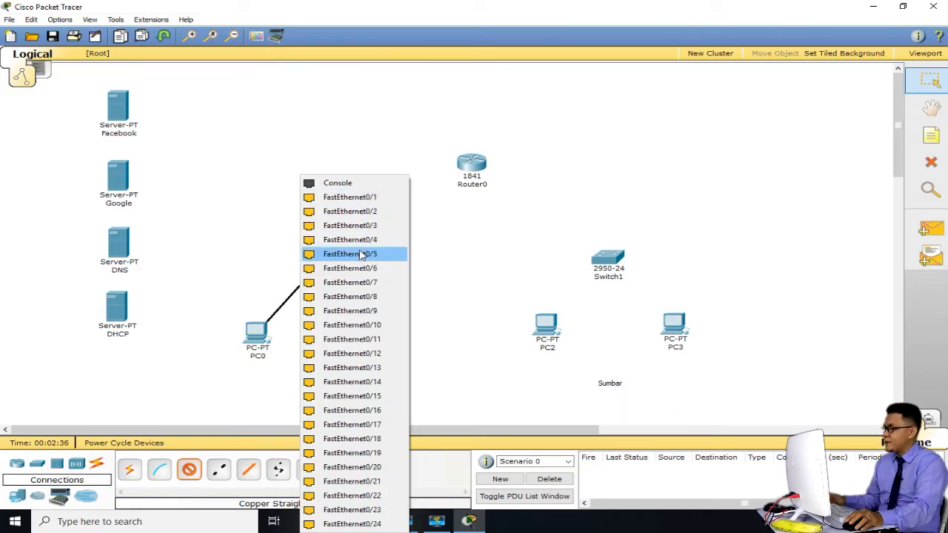
left_click(349, 197)
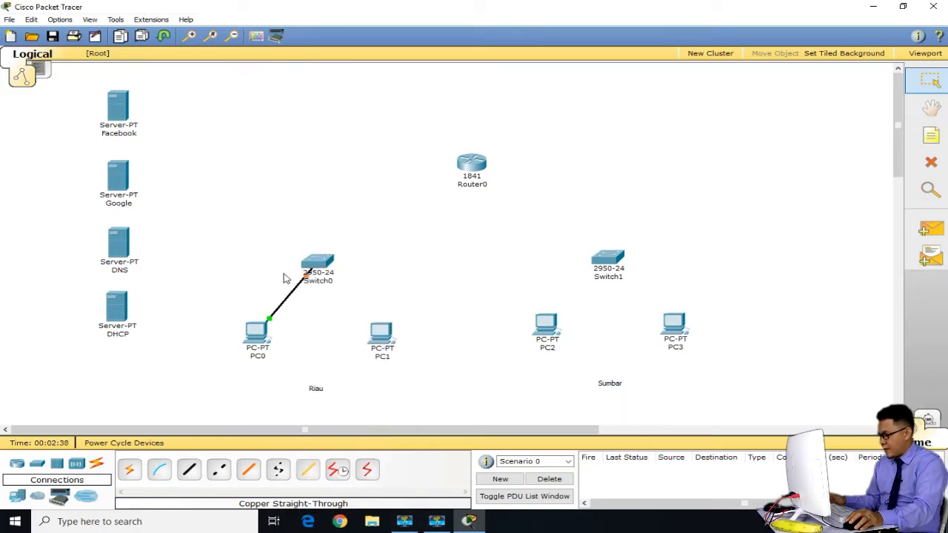
Connect PC1's FastEthernet port to FastEthernet0/2 on Switch0 with a copper straight-through cable
left_click(187, 473)
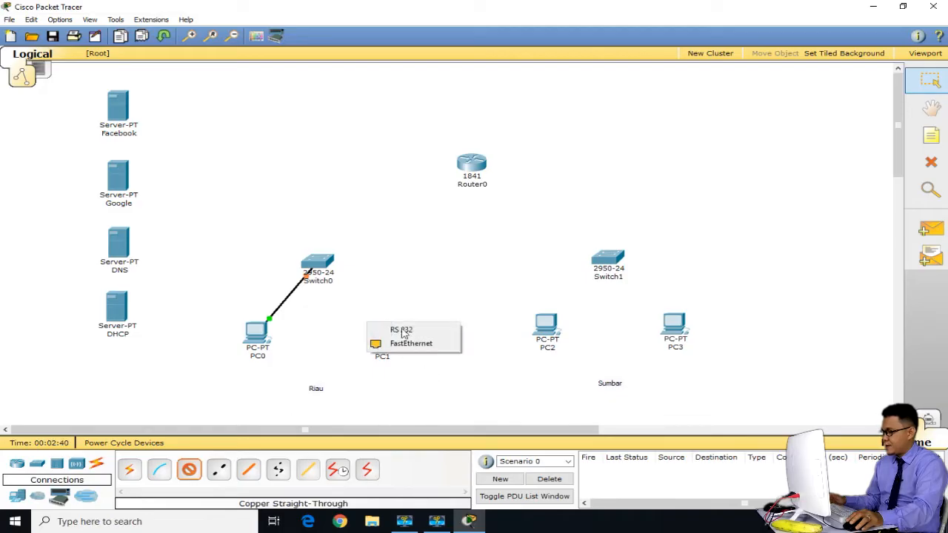
left_click(382, 333)
left_click(311, 264)
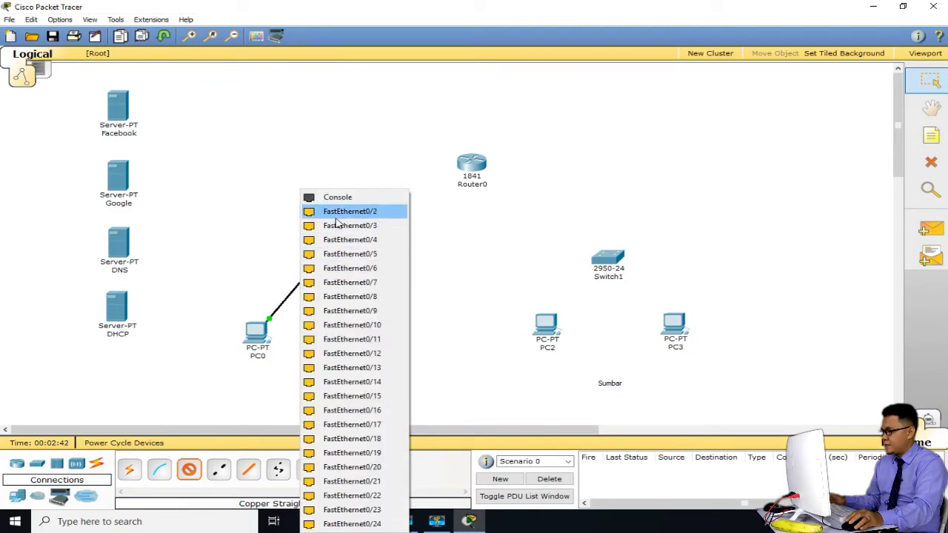
left_click(336, 216)
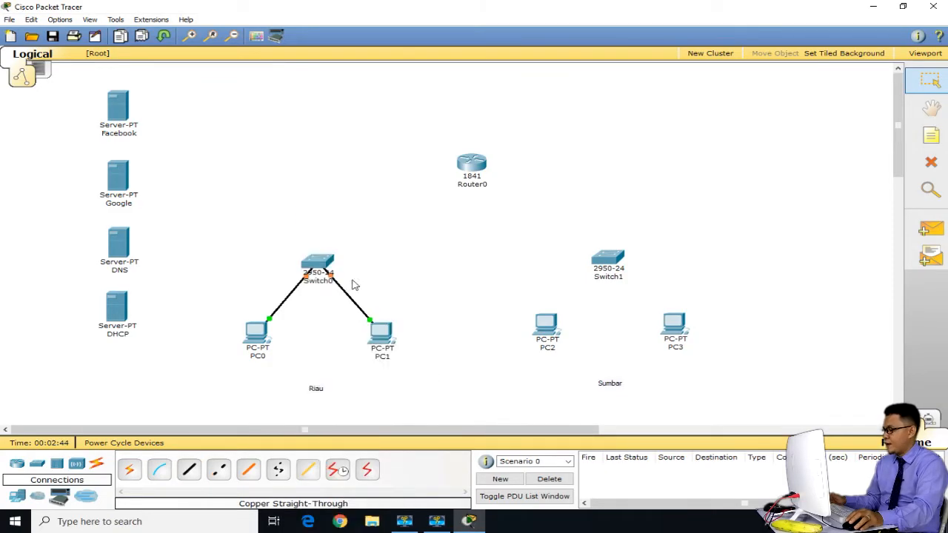
Connect FastEthernet0/24 on Switch0 to FastEthernet0/0 on Router0 with a copper straight-through cable
left_click(189, 471)
left_click(317, 272)
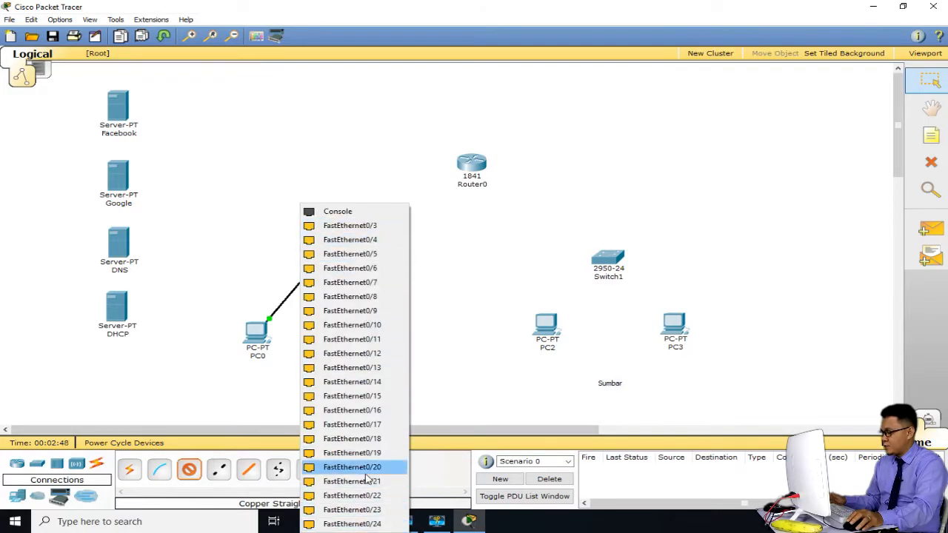
left_click(358, 524)
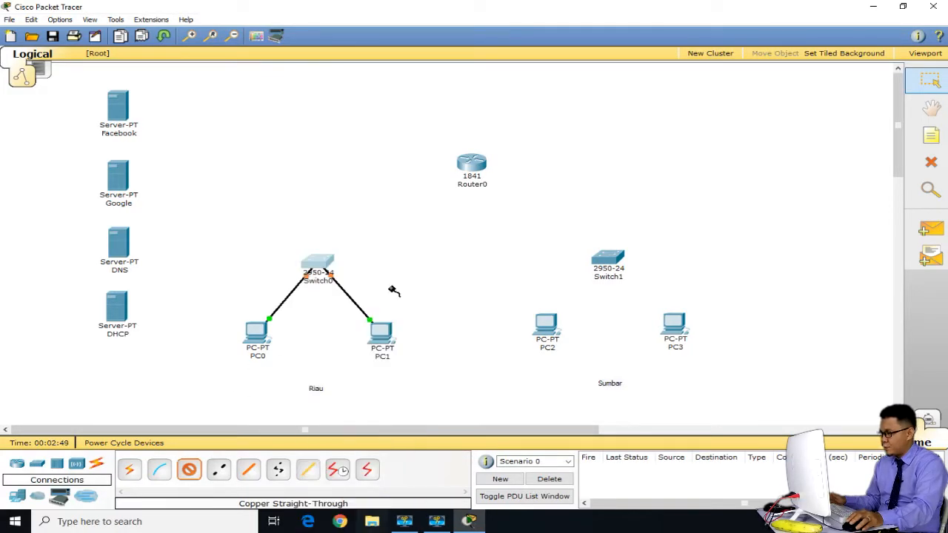
left_click(471, 166)
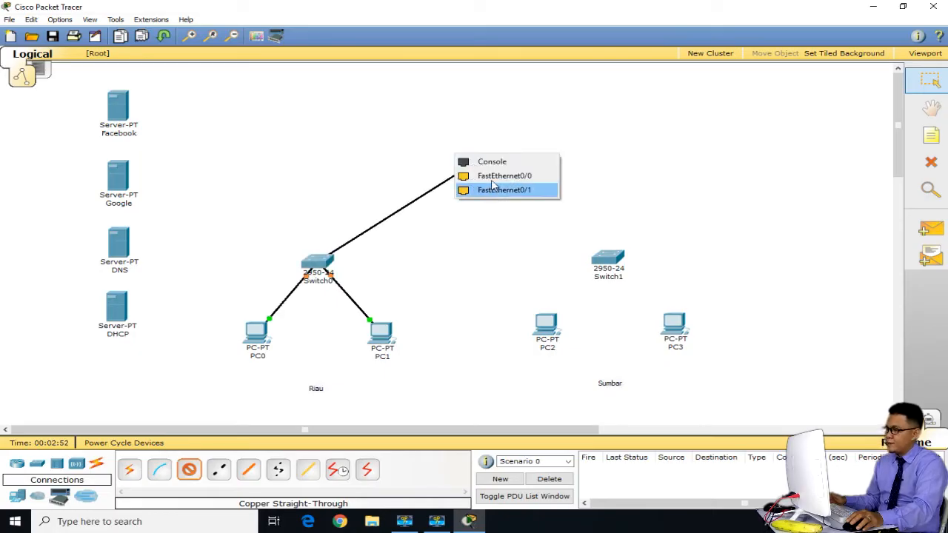
left_click(493, 180)
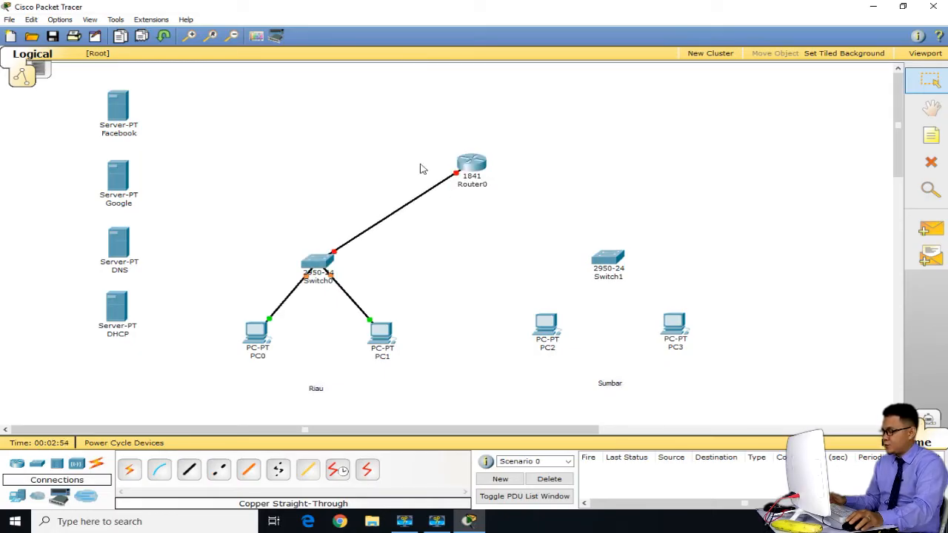
Connect PC2's FastEthernet port to Switch1 with a copper straight-through cable
left_click(190, 474)
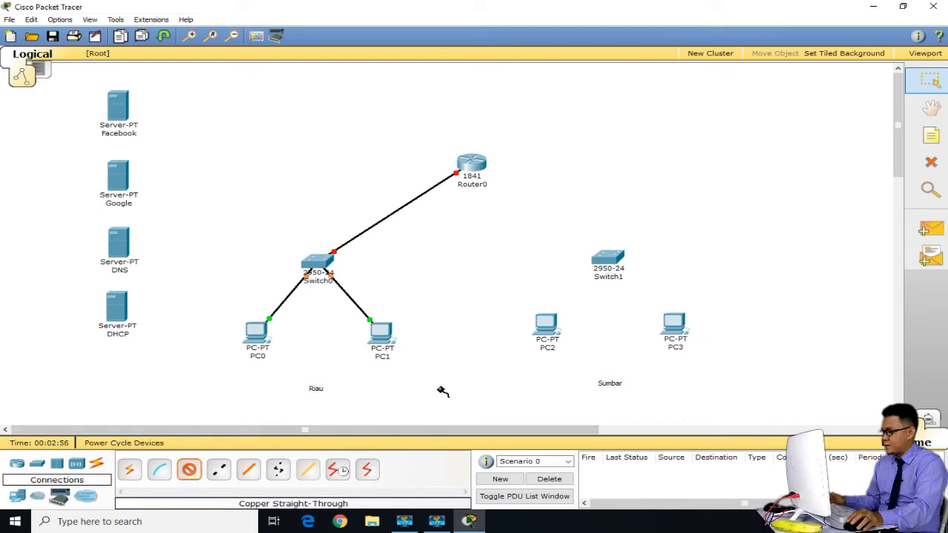
left_click(546, 326)
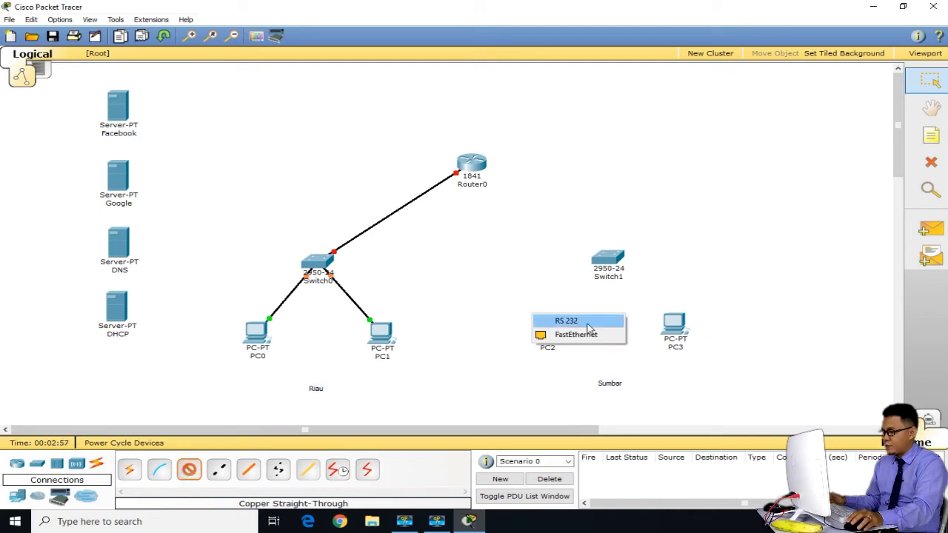
left_click(607, 262)
left_click(655, 197)
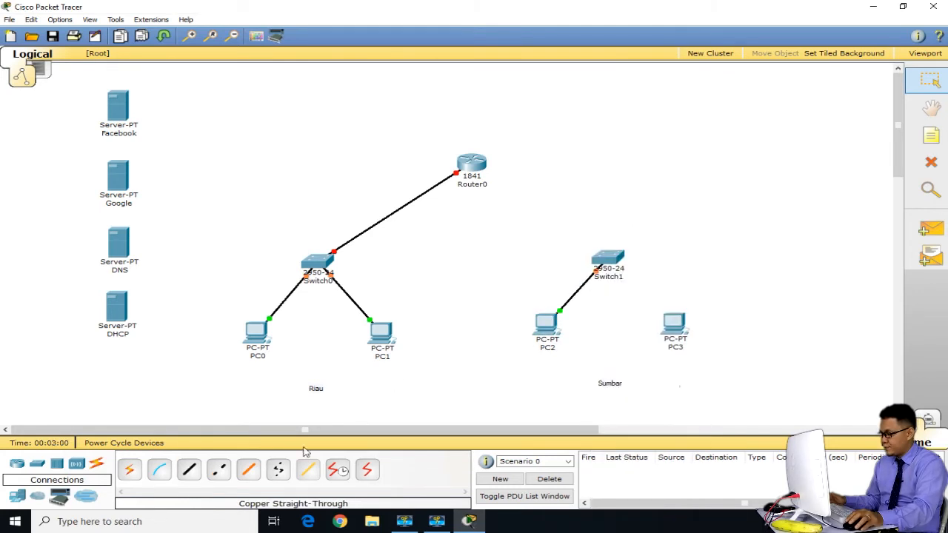
Connect PC3's FastEthernet port to Switch1 with a copper straight-through cable
left_click(189, 470)
left_click(674, 326)
left_click(678, 334)
left_click(607, 261)
left_click(633, 213)
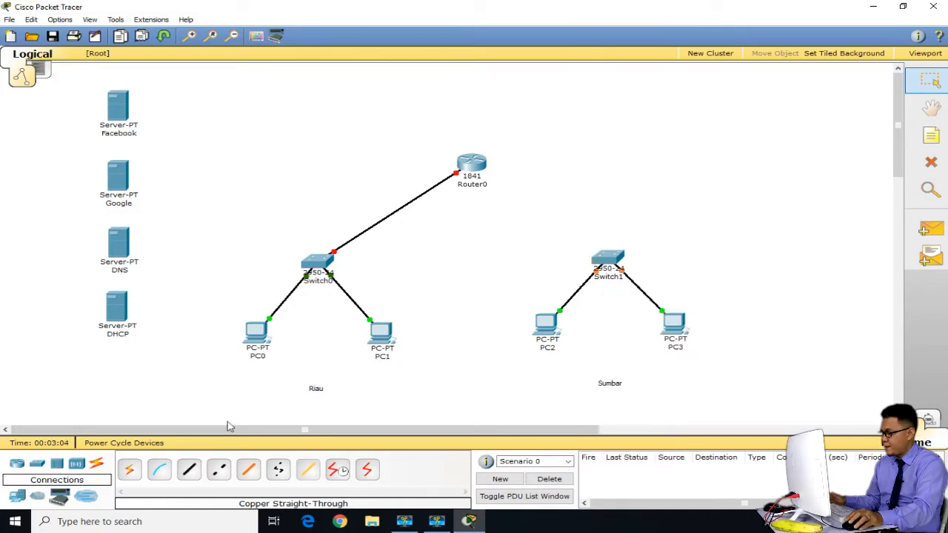
Connect FastEthernet0/3 on Switch1 to FastEthernet0/1 on Router0 with a copper straight-through cable
left_click(189, 469)
left_click(612, 261)
left_click(627, 242)
left_click(467, 162)
left_click(494, 176)
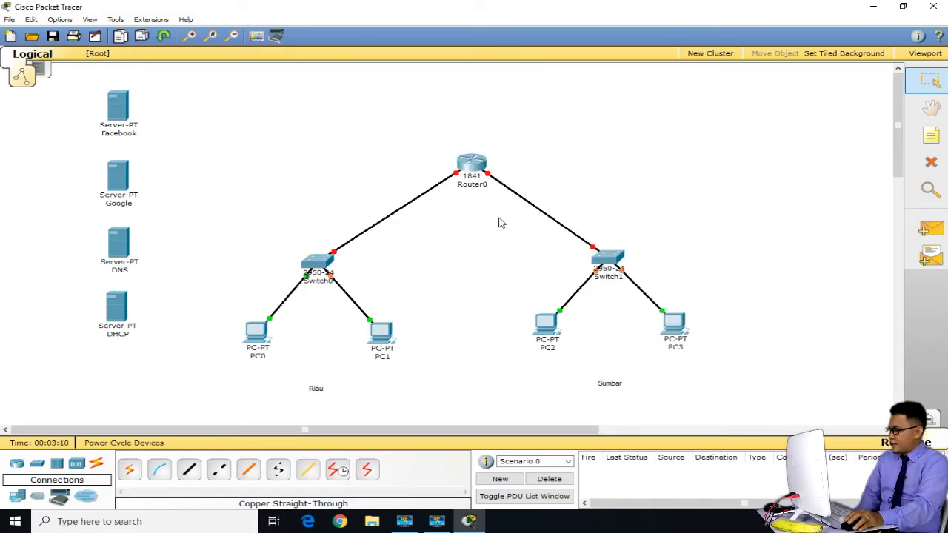
Connect FastEthernet0/23 on Switch0 to the DHCP server's FastEthernet port with a copper straight-through cable
left_click(190, 474)
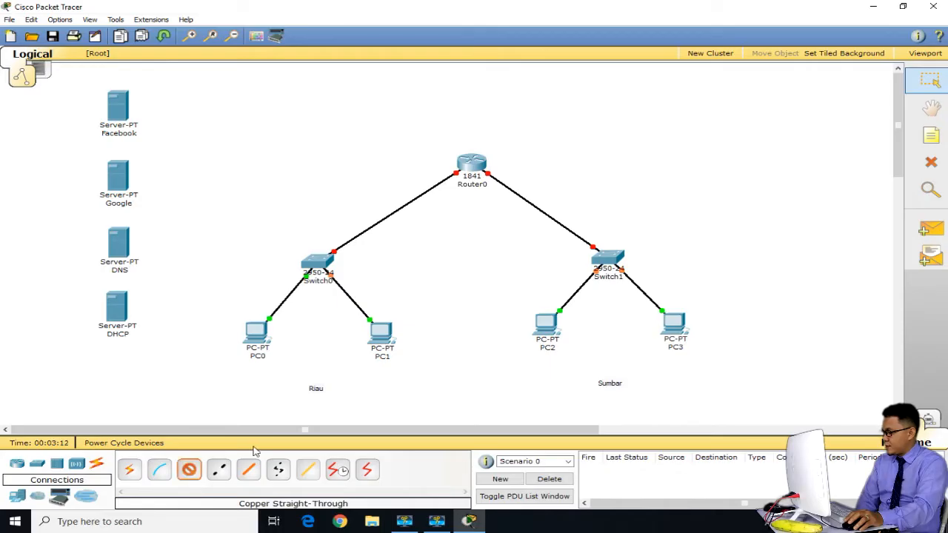
left_click(256, 334)
left_click(309, 276)
left_click(309, 276)
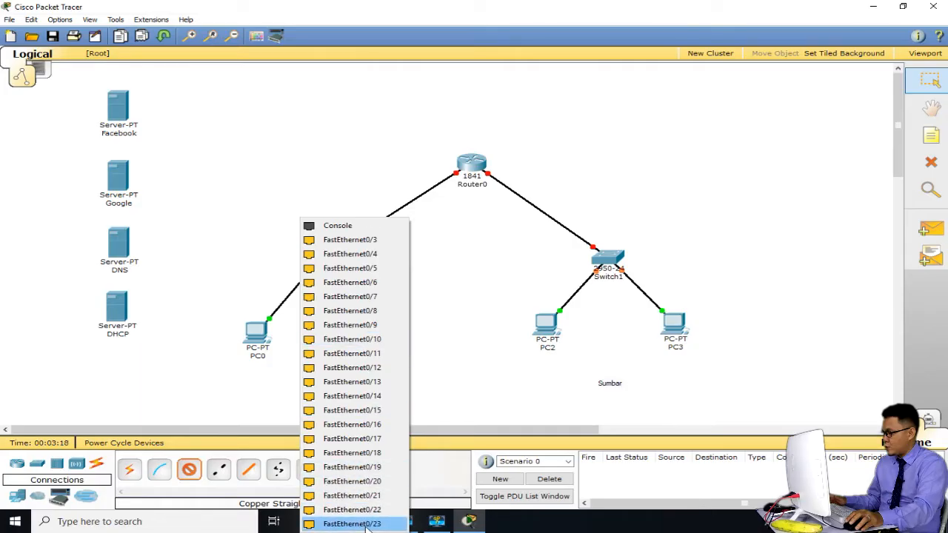
left_click(366, 526)
left_click(118, 306)
left_click(169, 300)
Connect FastEthernet0/22 on Switch0 to the DNS server's FastEthernet port with a copper straight-through cable
left_click(187, 473)
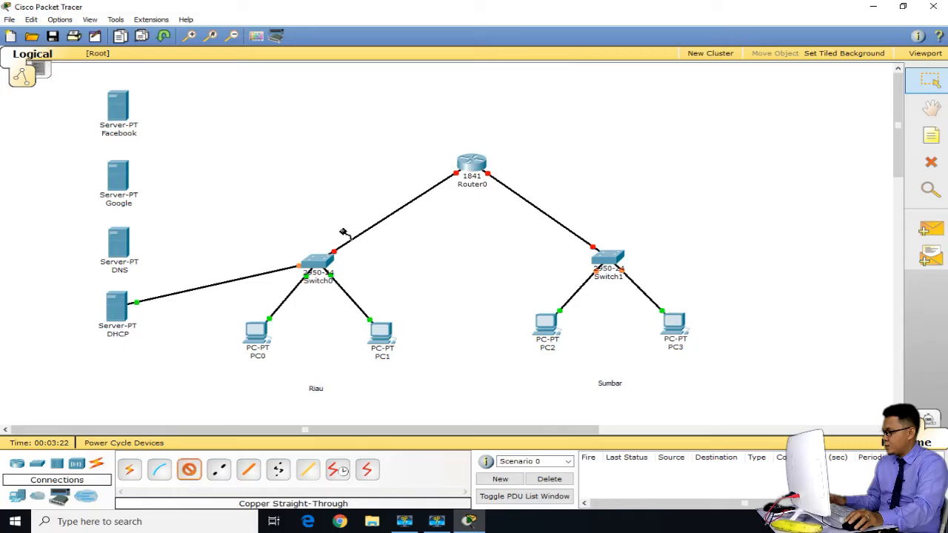
left_click(320, 263)
left_click(355, 525)
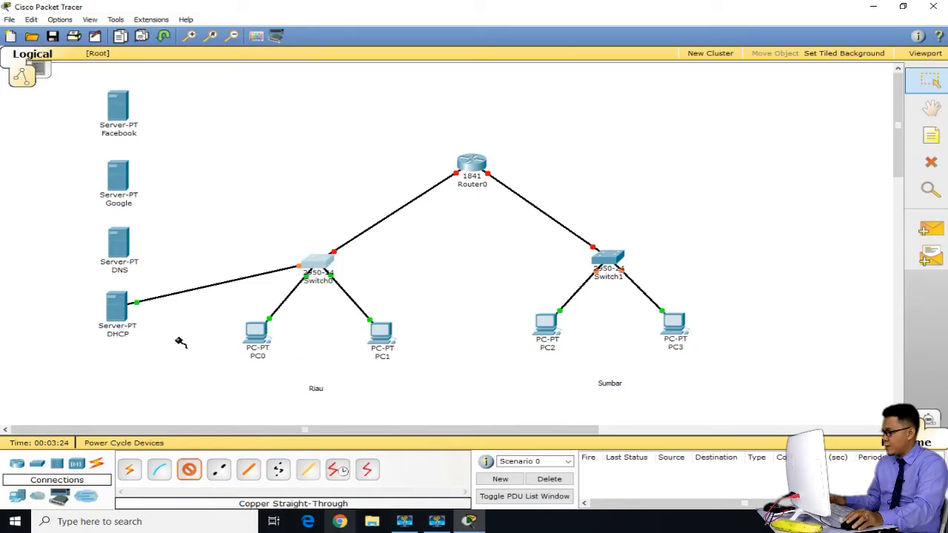
left_click(119, 248)
left_click(156, 238)
Connect FastEthernet0/21 on Switch0 to the Google server's FastEthernet port with a copper straight-through cable
left_click(189, 471)
left_click(192, 478)
left_click(316, 270)
left_click(345, 525)
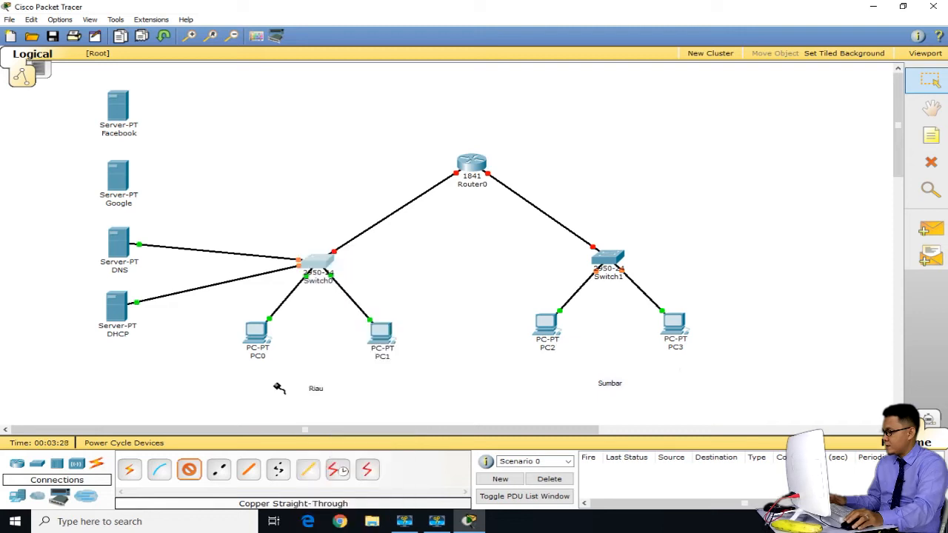
left_click(119, 175)
left_click(156, 163)
Connect FastEthernet0/20 on Switch0 to the Facebook server's FastEthernet port with a copper straight-through cable
left_click(195, 480)
left_click(317, 270)
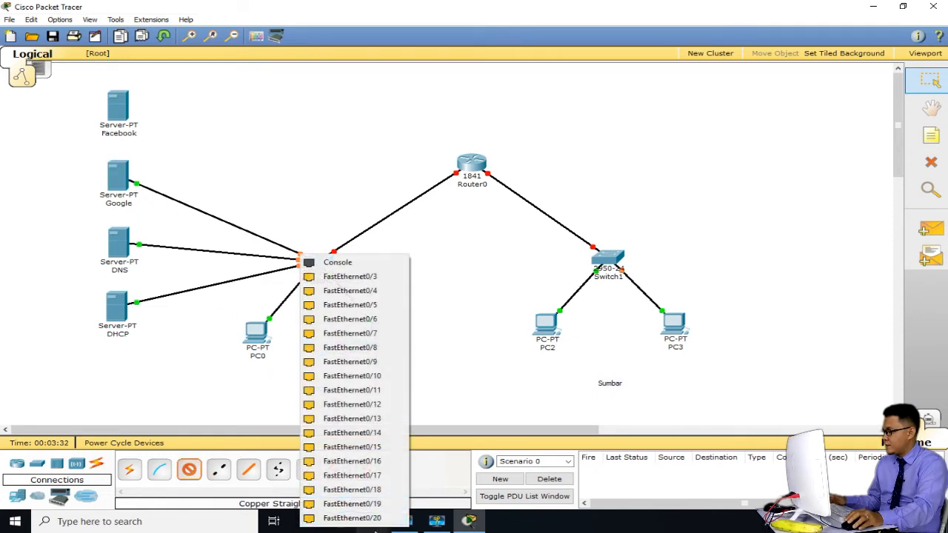
left_click(352, 518)
left_click(119, 105)
left_click(145, 95)
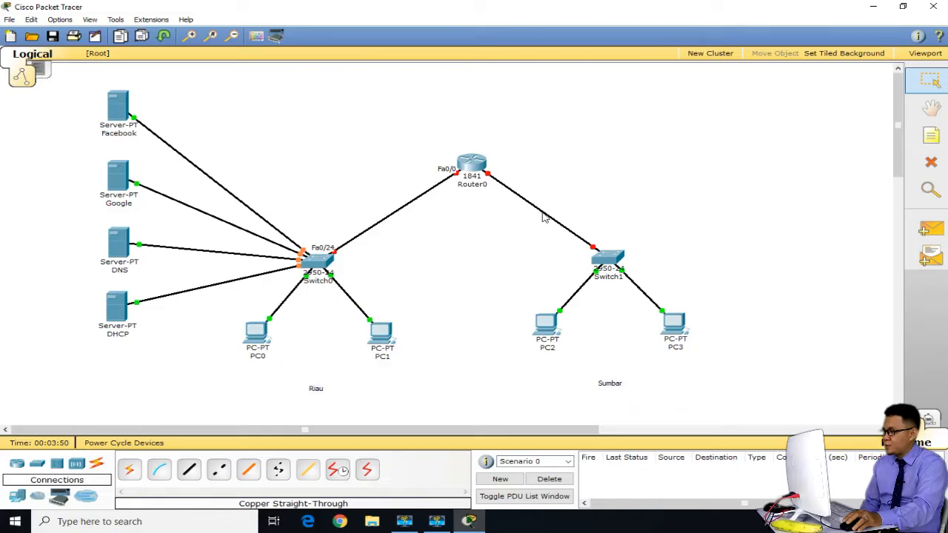
Examine Router0's enlarged physical view, its FastEthernet0/0 and FastEthernet0/1 settings, and its command-line interface
mouse_move(544, 217)
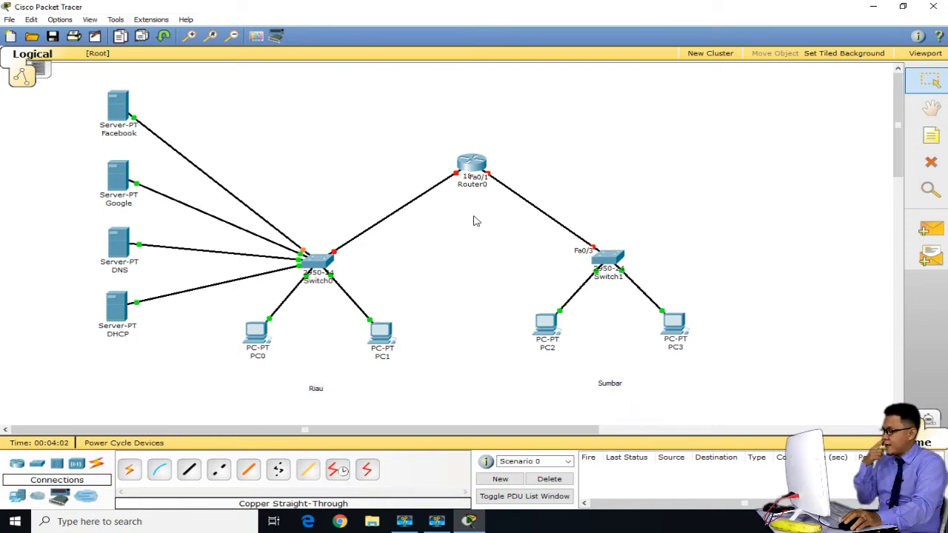
left_click(472, 164)
left_click_drag(275, 47, 726, 87)
left_click(863, 83)
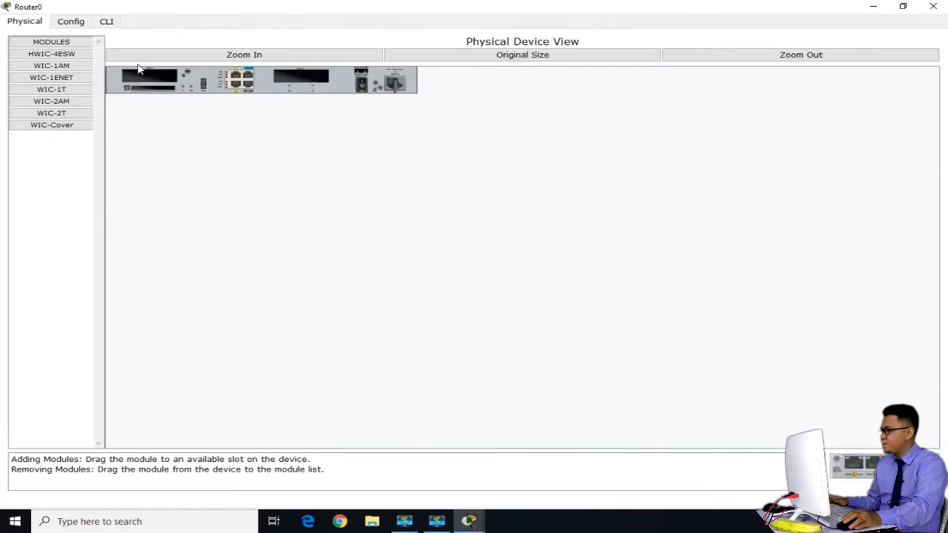
left_click(224, 54)
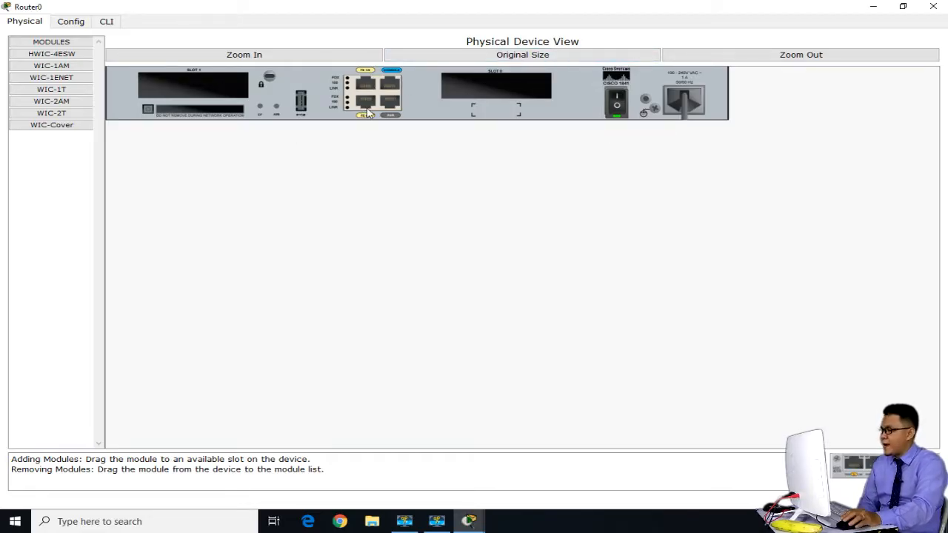
left_click(65, 23)
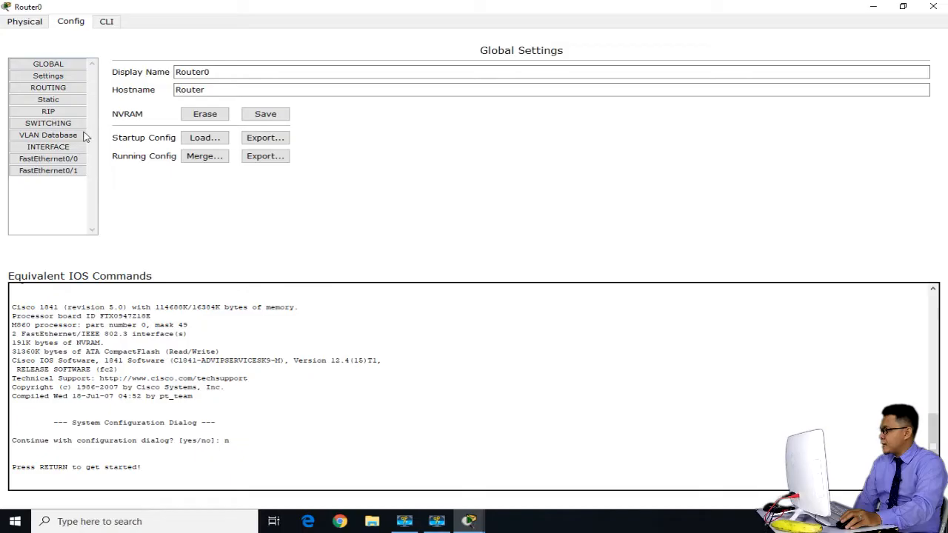
left_click(74, 160)
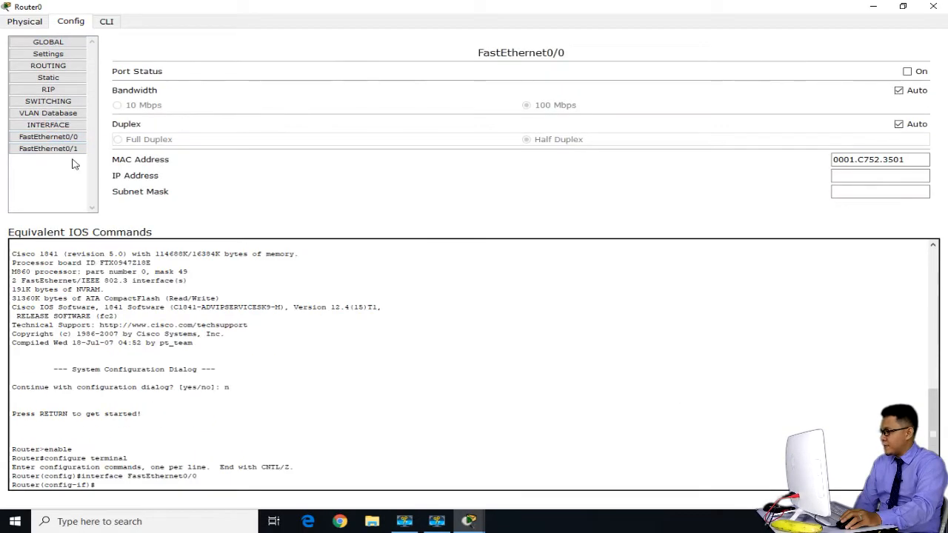
left_click(73, 151)
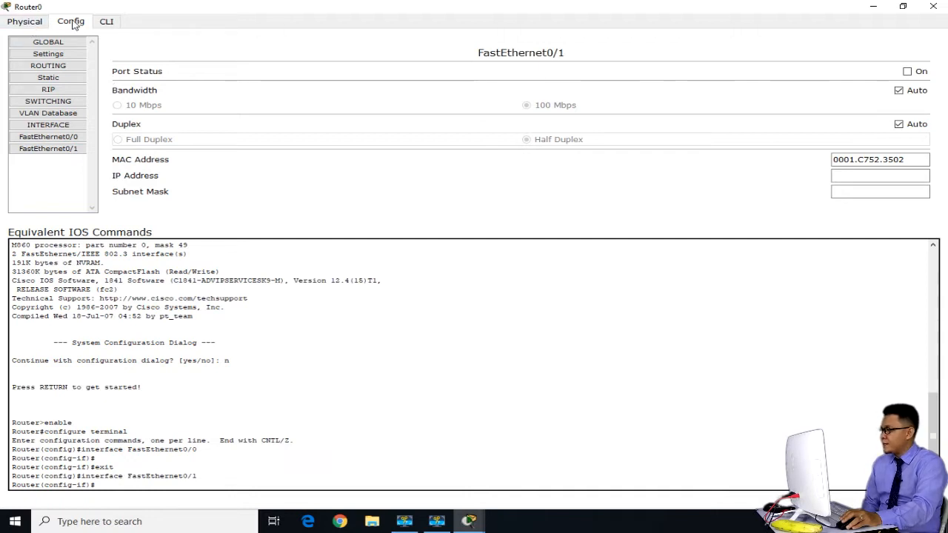
left_click(102, 22)
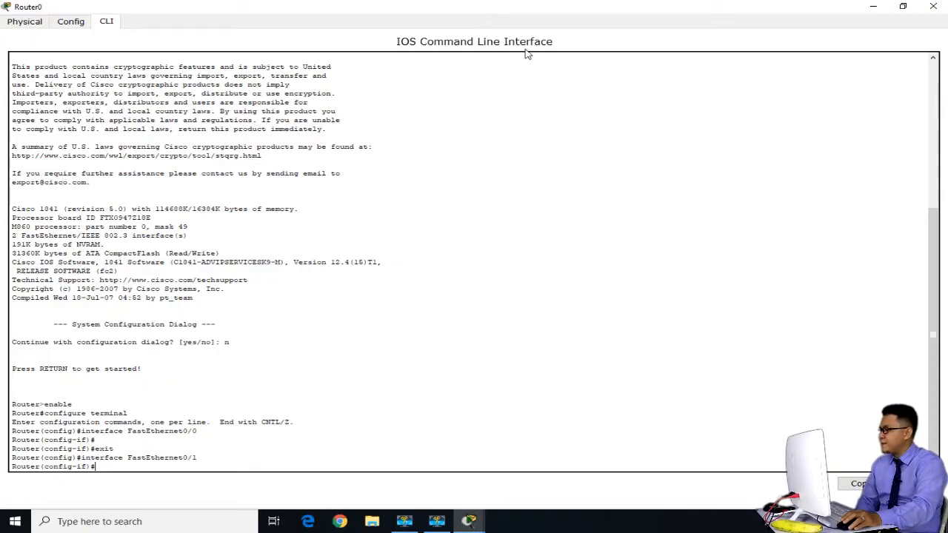
Power Router0 off and back on twice in its physical view and close its window
left_click(25, 22)
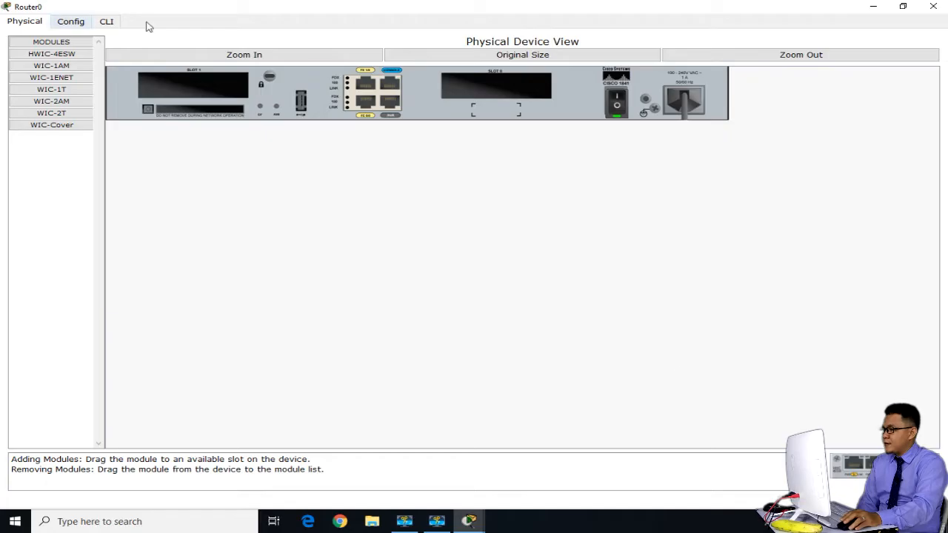
left_click(619, 107)
left_click(621, 103)
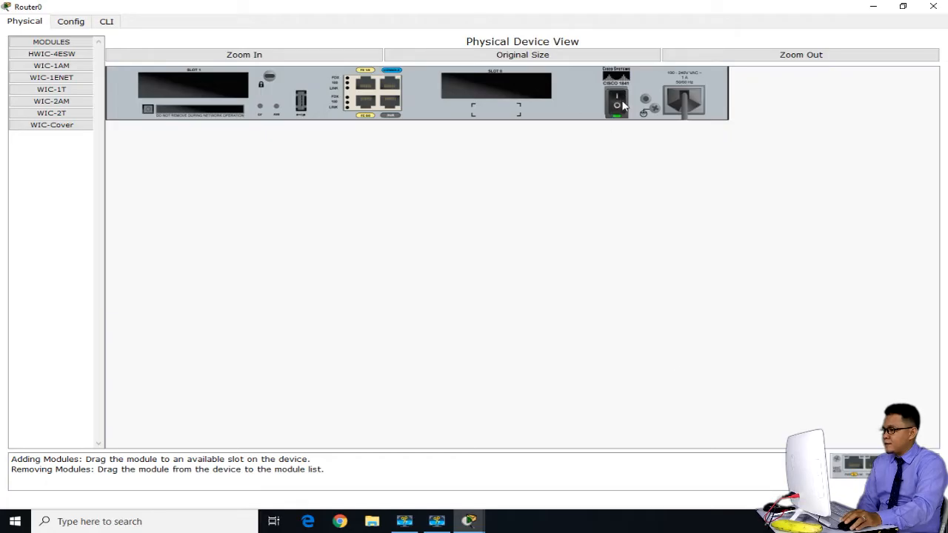
left_click(623, 111)
left_click(625, 97)
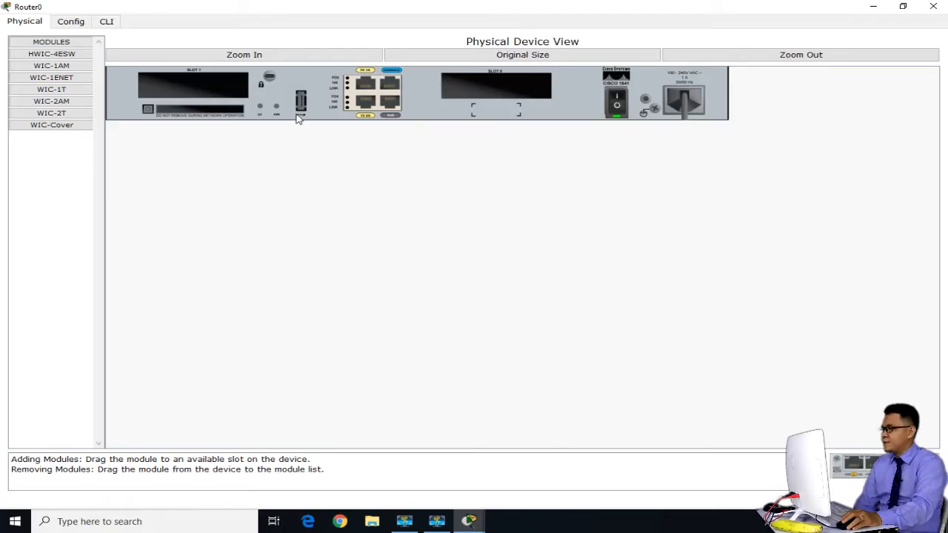
left_click(932, 7)
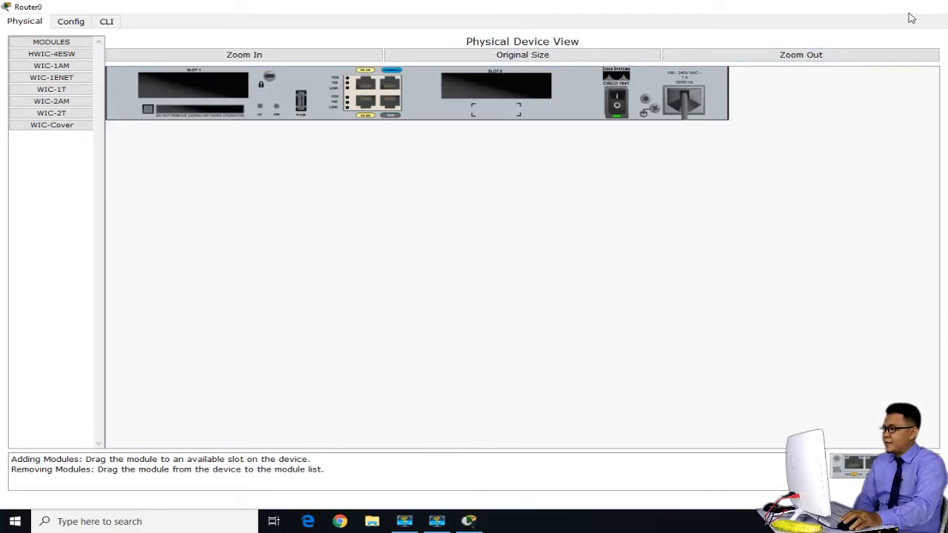
Add the note 10.10.10.0 to the workspace and place it beside Router0's end of the link to Switch0
left_click(931, 136)
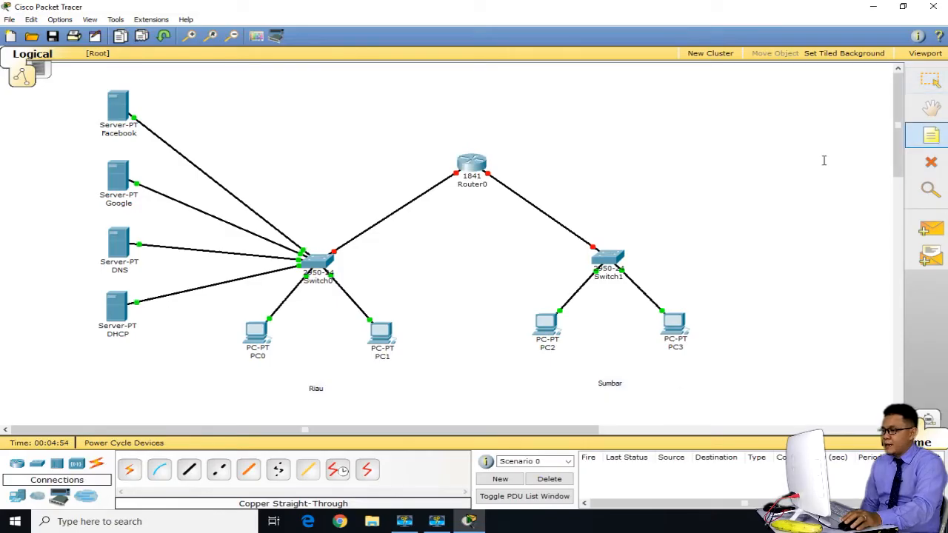
left_click(363, 176)
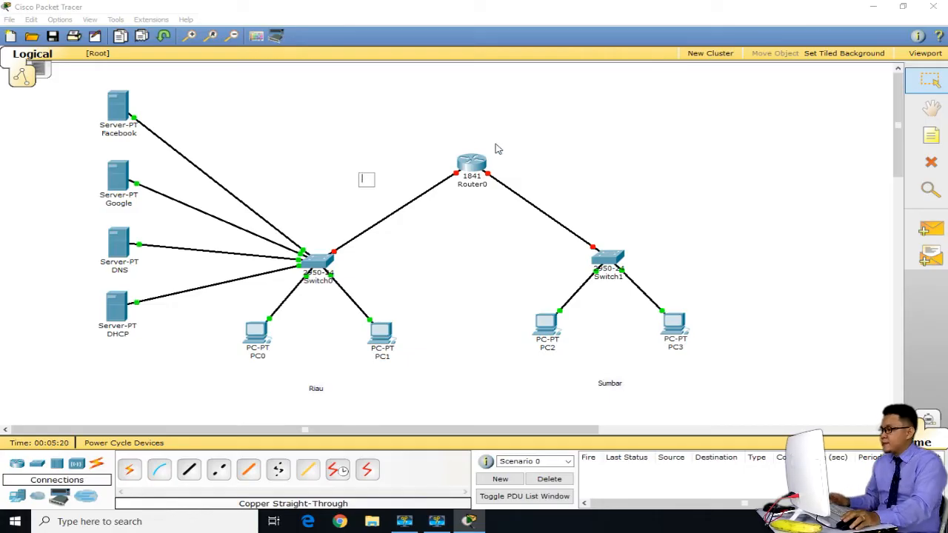
type("10")
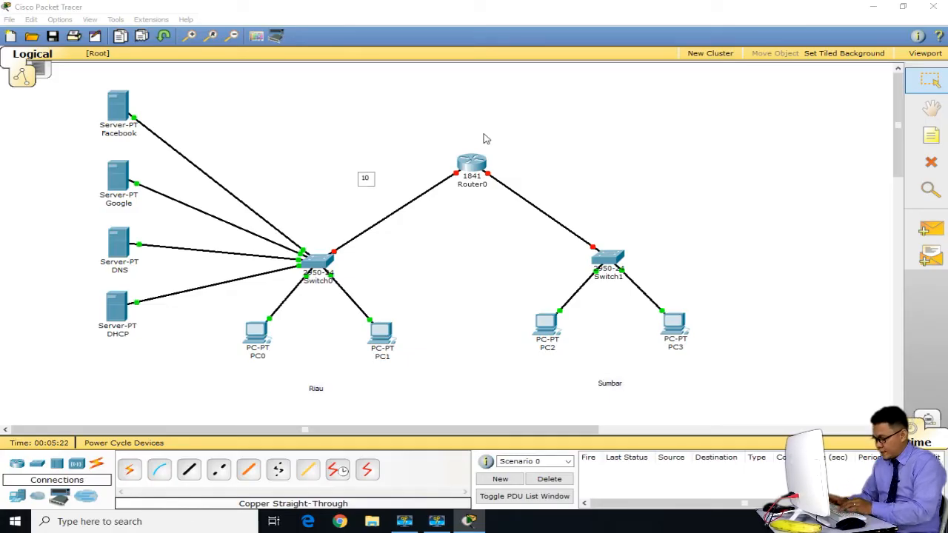
type(".10.10")
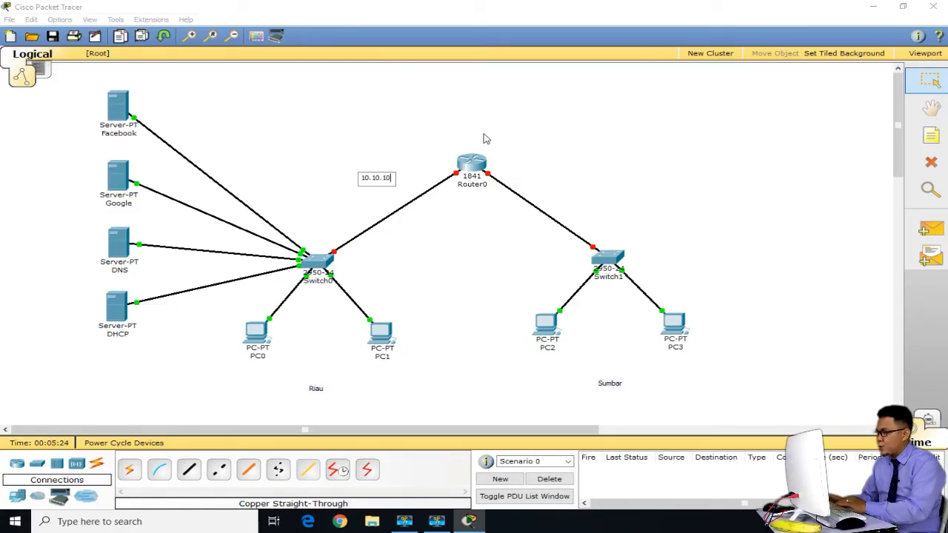
left_click(505, 131)
left_click(387, 179)
left_click_drag(386, 178, 437, 169)
left_click(448, 210)
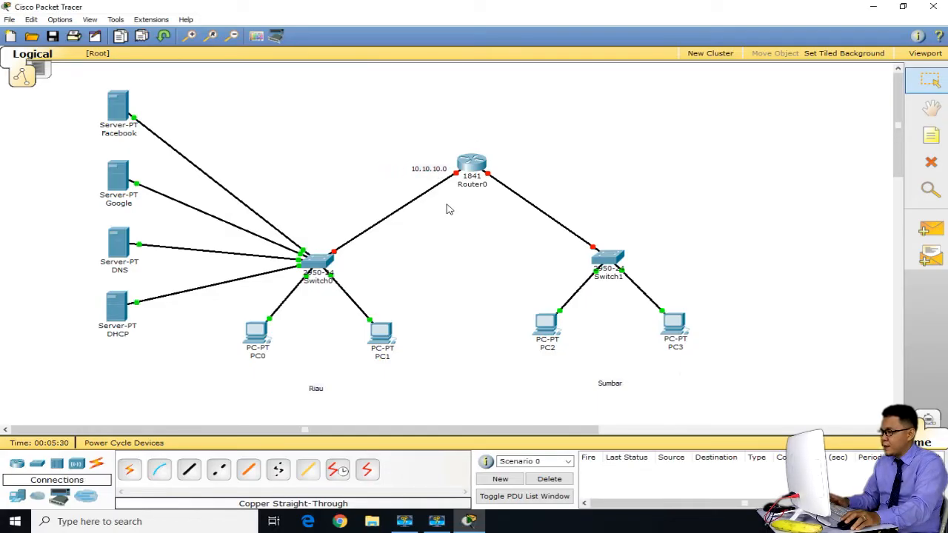
Check the FastEthernet0/0 interface settings of Router0 and close its window
left_click(475, 167)
left_click(127, 72)
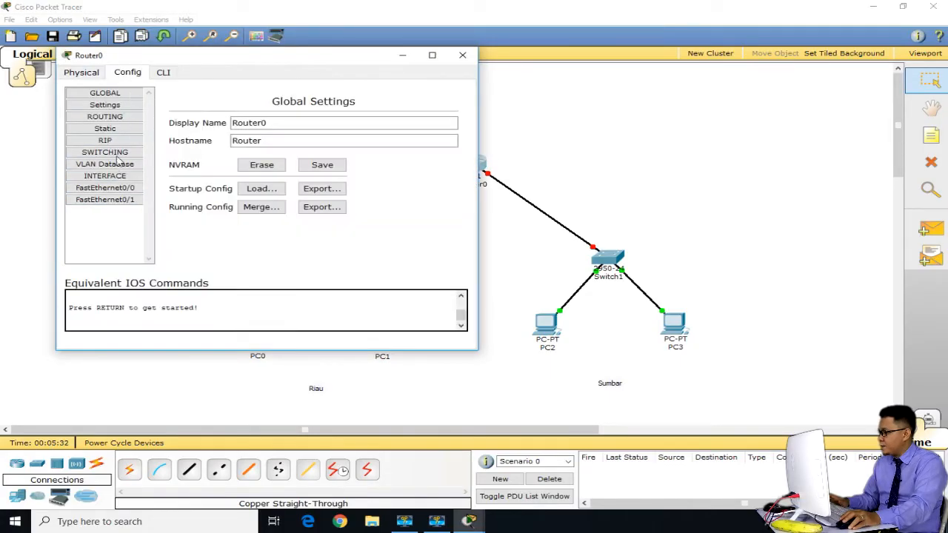
left_click(111, 188)
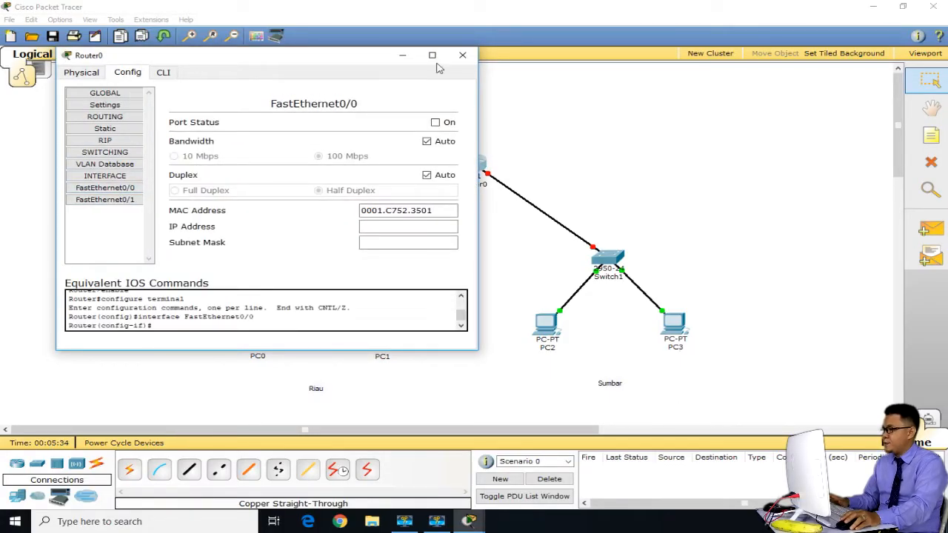
left_click(462, 55)
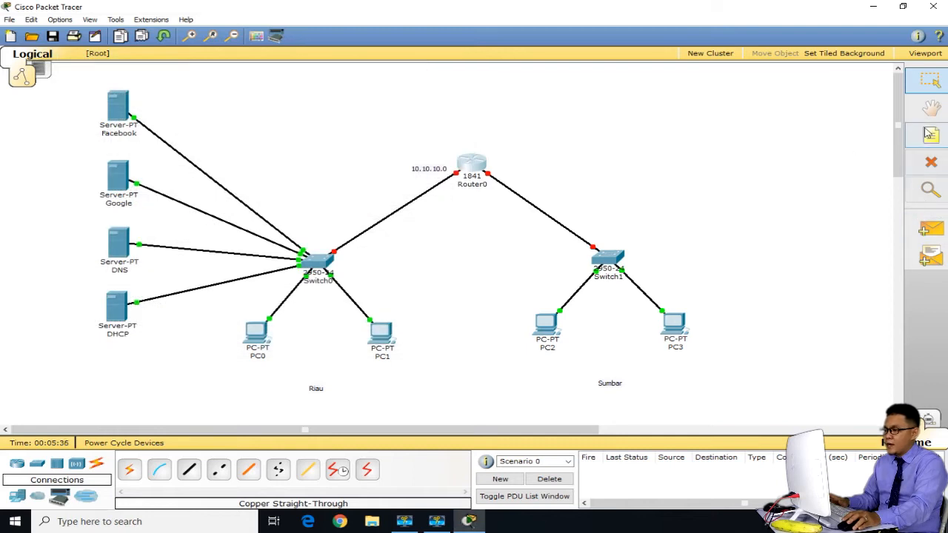
Add the note 192.168.10.1 to the workspace and place it beside Router0's end of the link to Switch1
type("192.168.")
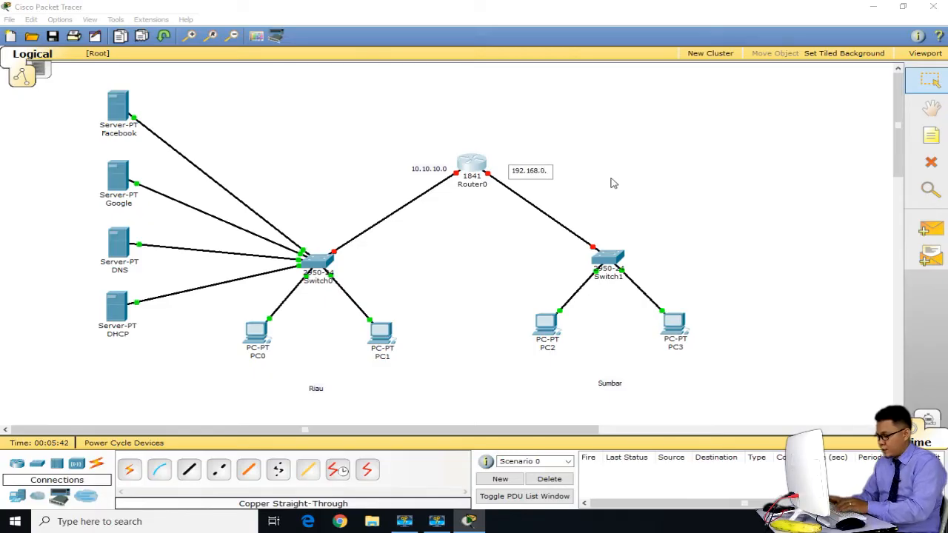
type("10.")
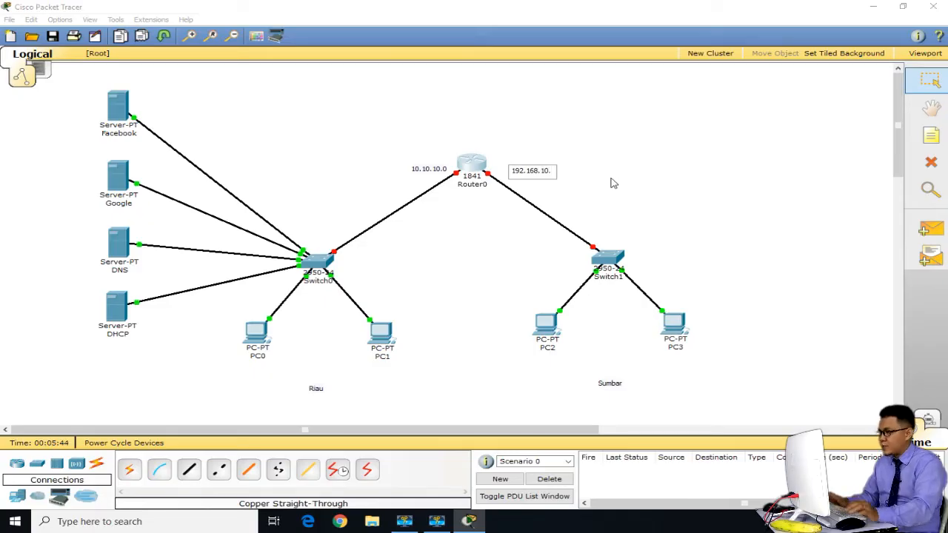
type("1")
left_click(619, 183)
left_click_drag(531, 161, 532, 164)
left_click(584, 144)
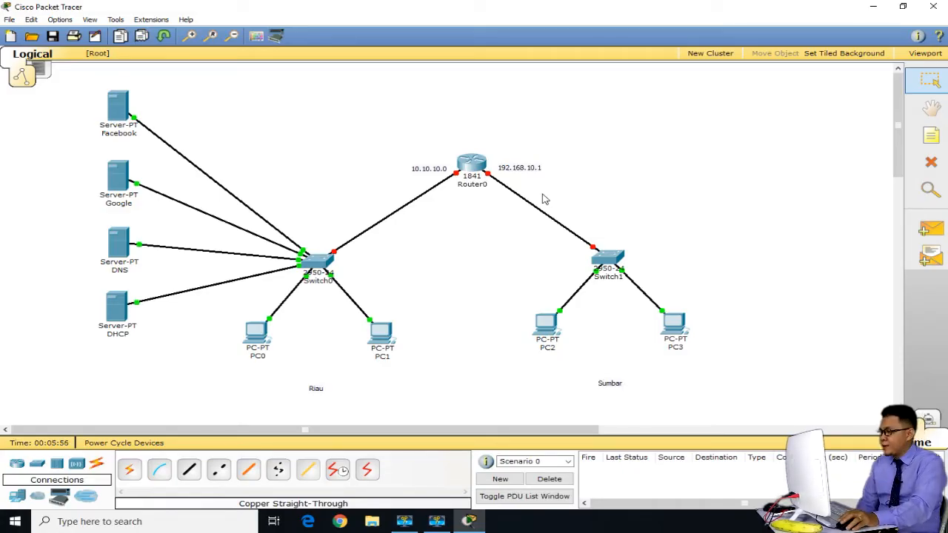
left_click_drag(526, 174, 521, 170)
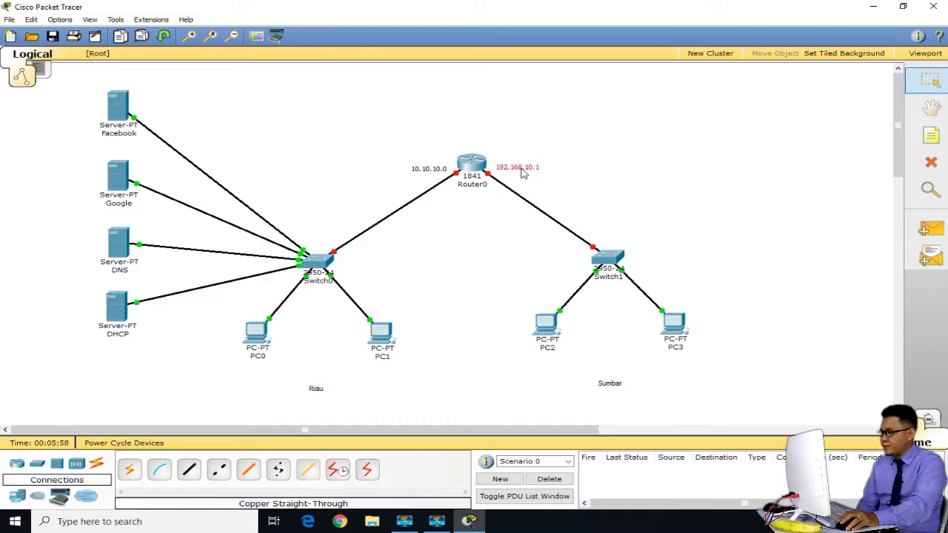
left_click(531, 148)
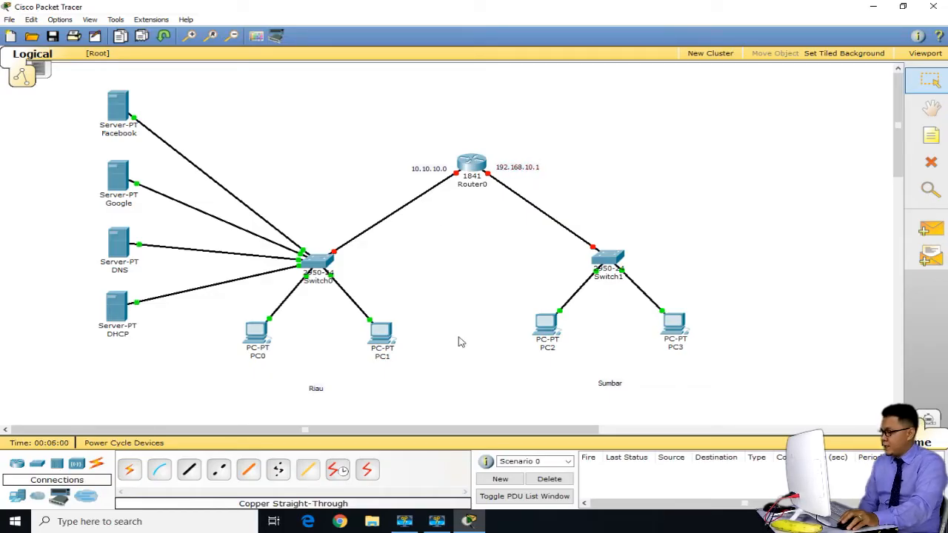
left_click_drag(443, 401, 221, 279)
left_click(464, 258)
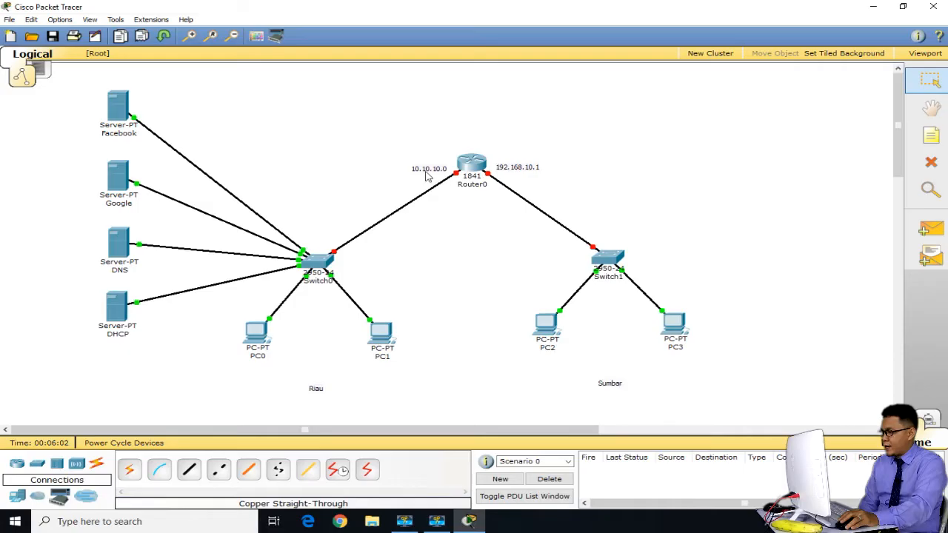
left_click_drag(716, 402, 489, 239)
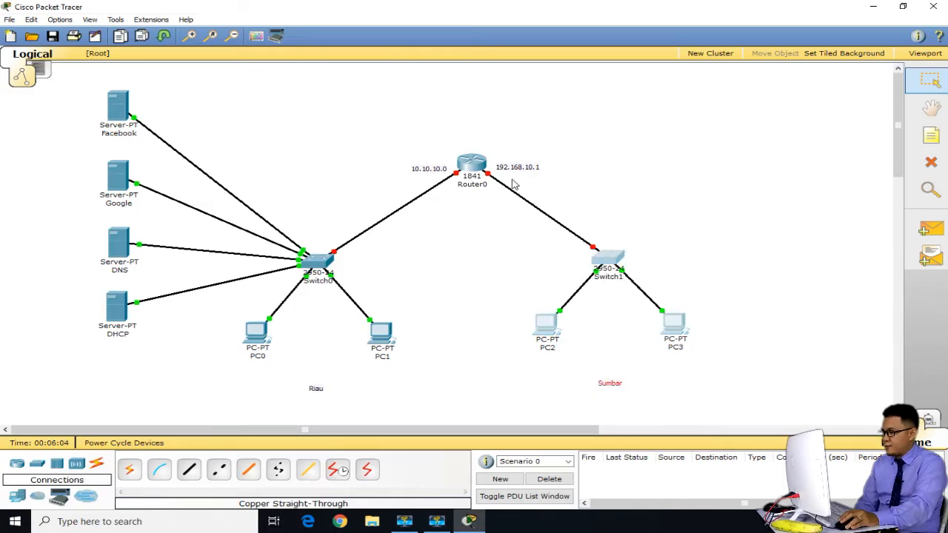
double_click(523, 169)
left_click(620, 174)
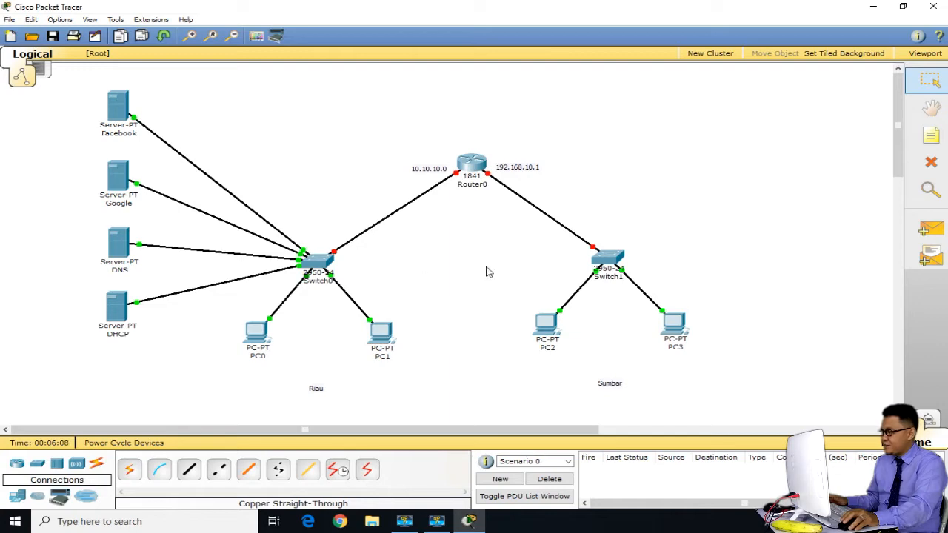
mouse_move(254, 343)
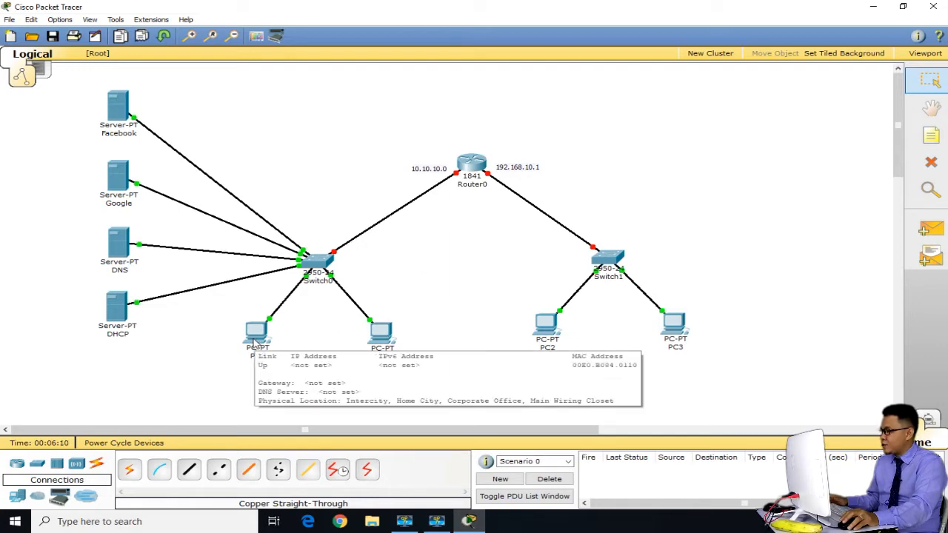
left_click(471, 163)
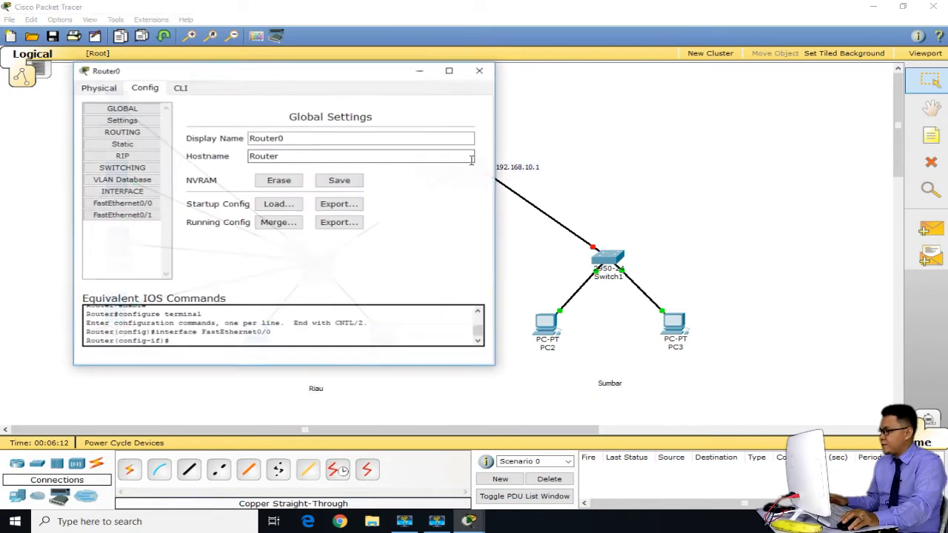
left_click(478, 71)
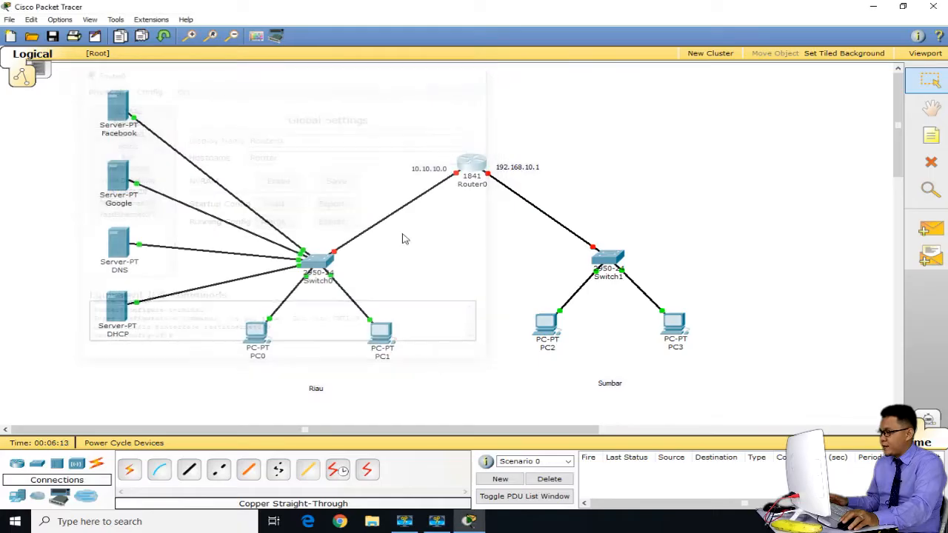
Set Router0's FastEthernet0/0 to IP address 10.10.10.0 with subnet mask 255.0.0.0, enable the port, and close the router window
left_click(479, 161)
left_click_drag(282, 88, 725, 78)
left_click(586, 204)
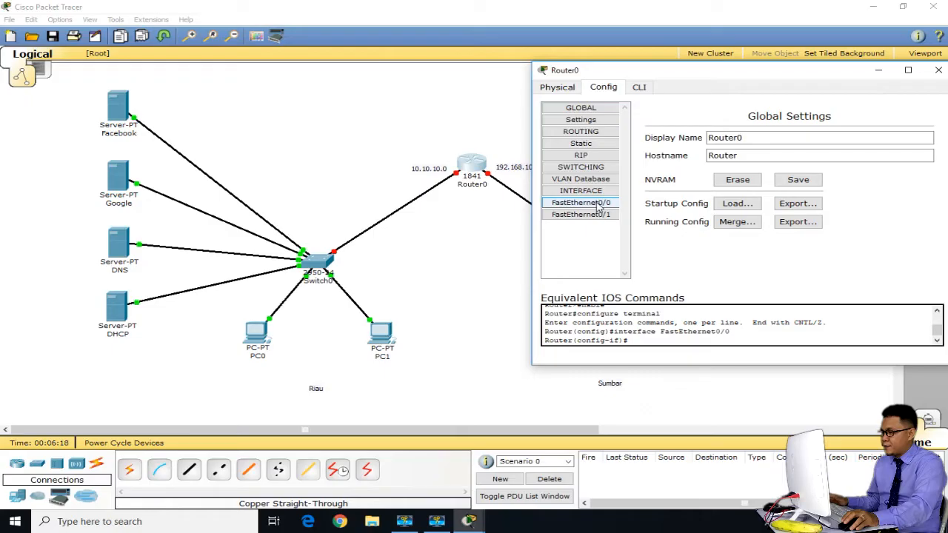
left_click(844, 241)
type("10.10.10.0")
key("Tab")
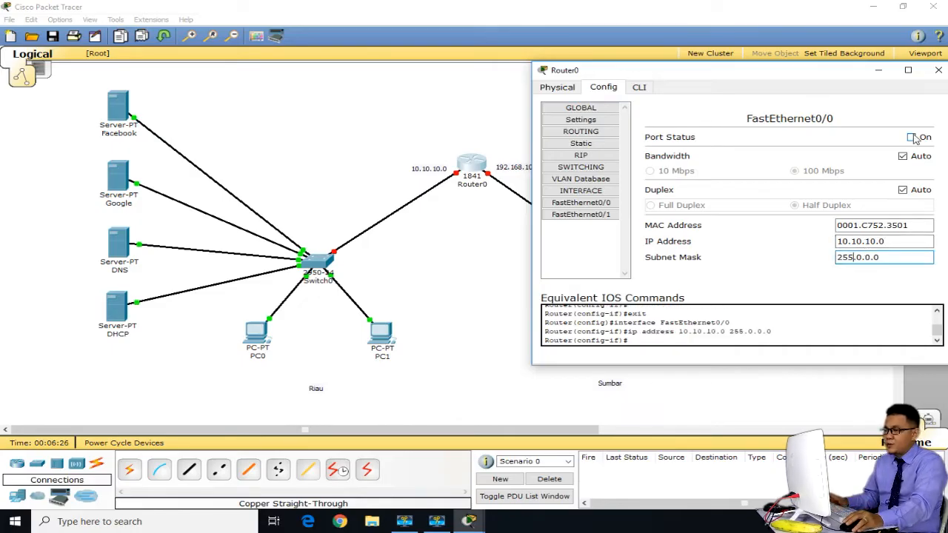
left_click(912, 138)
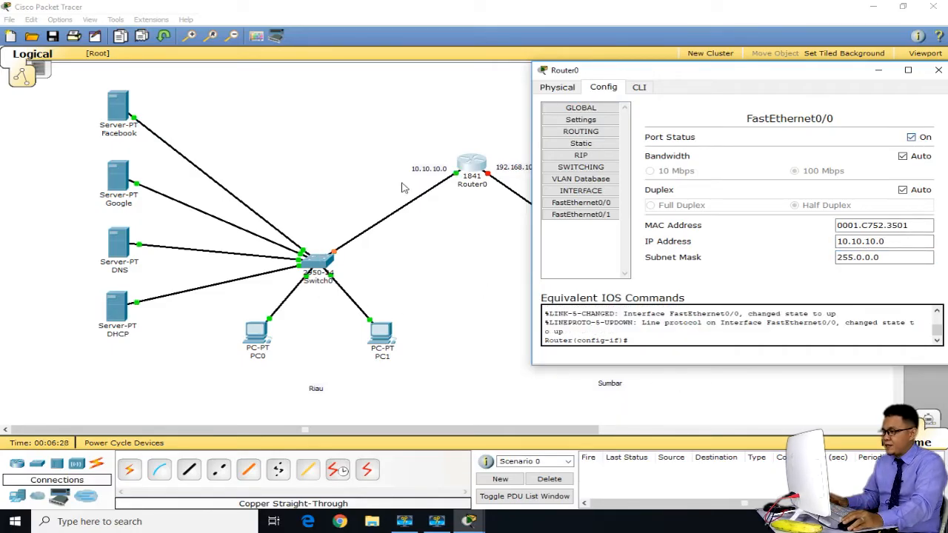
left_click_drag(698, 71, 568, 140)
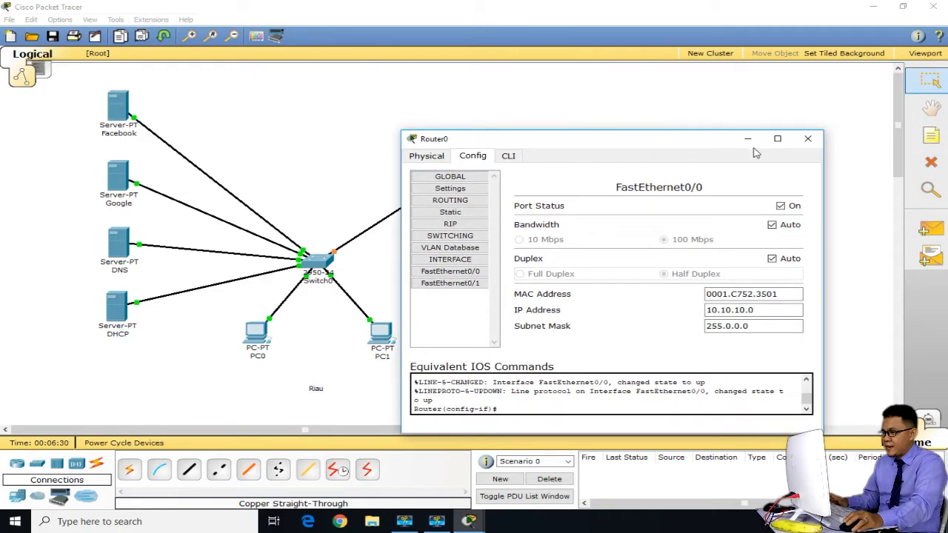
left_click(808, 138)
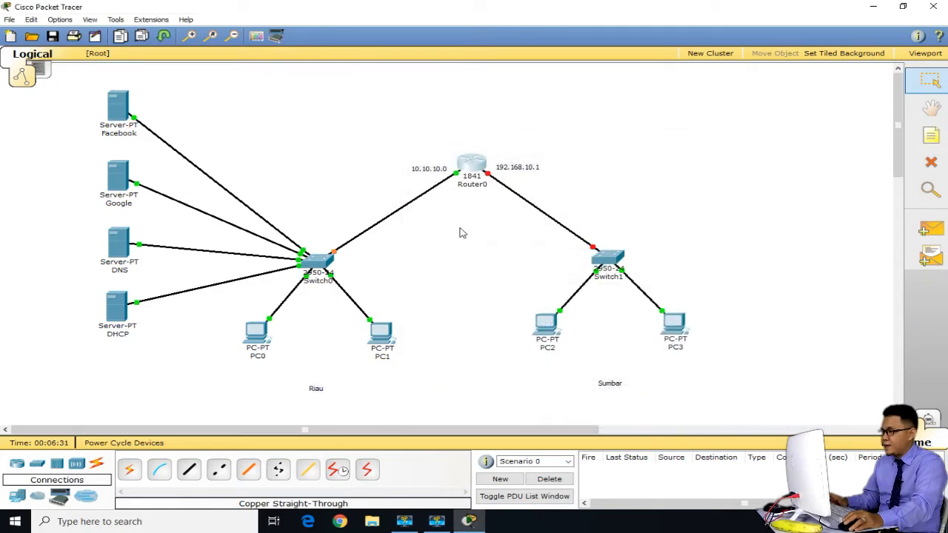
Set Router0's FastEthernet0/1 to IP address 192.168.10.1 with subnet mask 255.255.255.0 and close the router window
left_click(476, 169)
left_click_drag(415, 103, 868, 81)
left_click(601, 220)
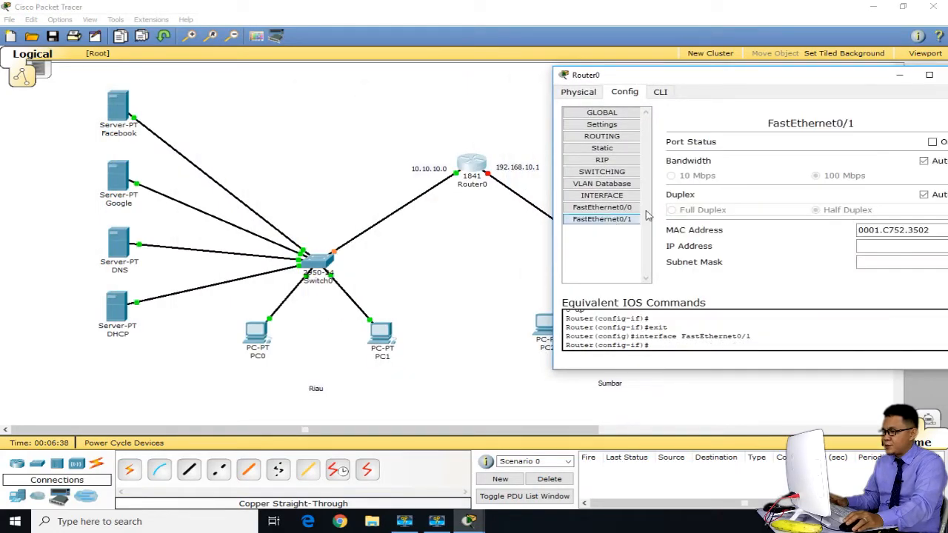
left_click(887, 249)
type("192")
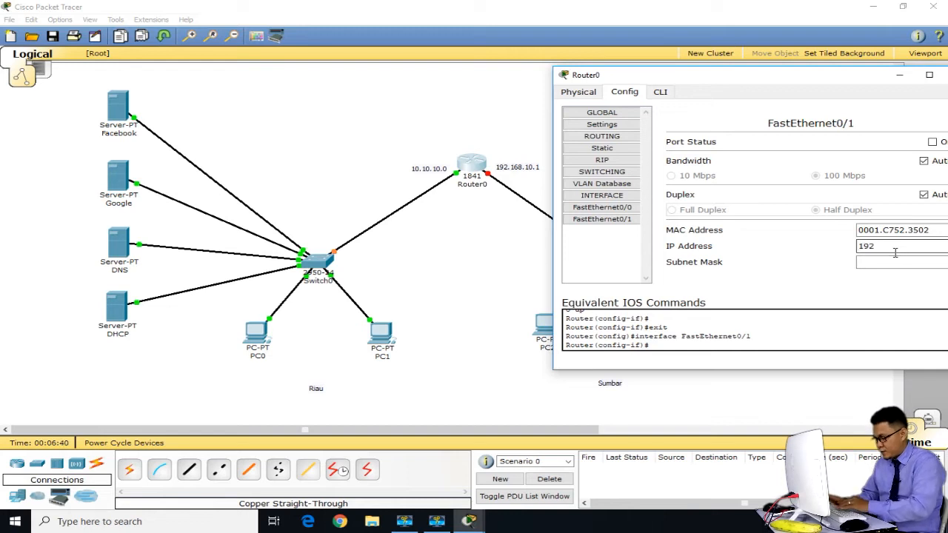
type(".168.10.1")
left_click_drag(787, 79, 709, 89)
left_click(852, 269)
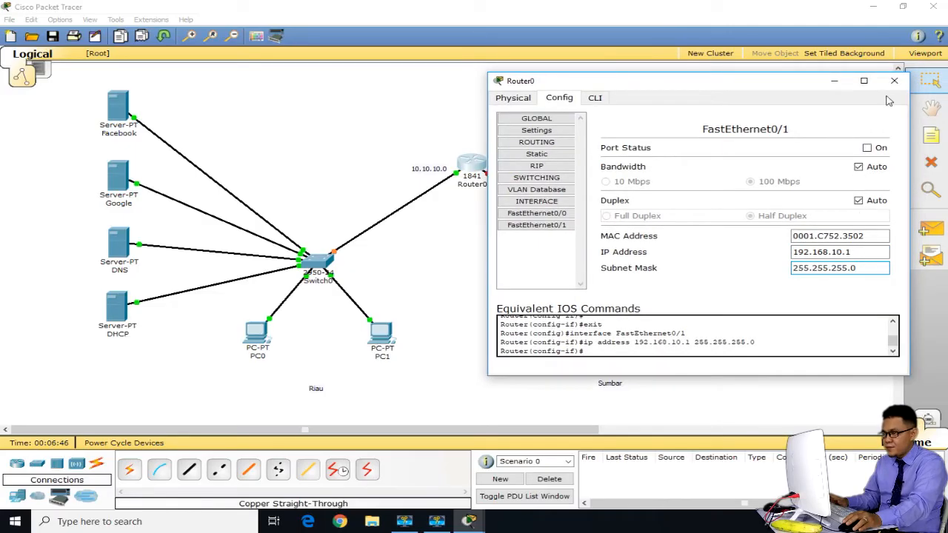
left_click(894, 83)
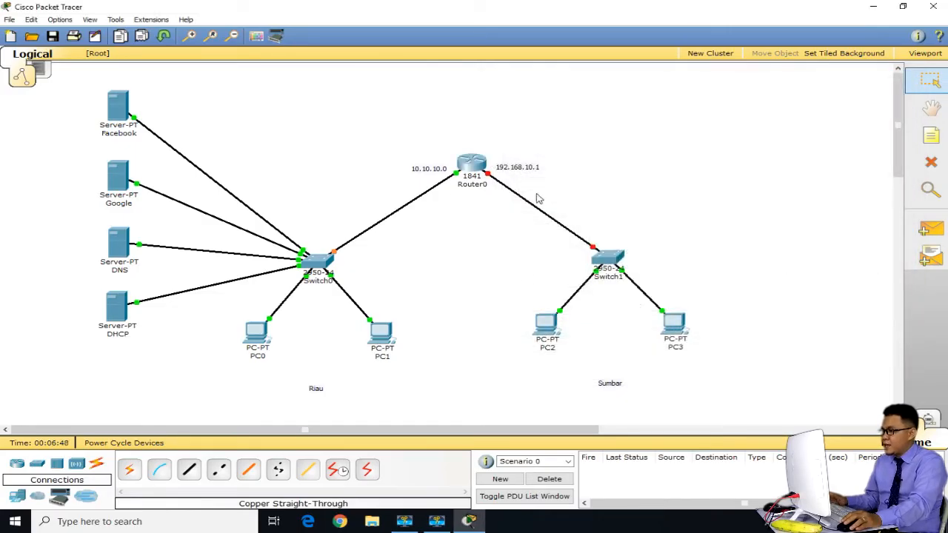
Turn on Router0's FastEthernet0/1 port and close the router window
left_click(478, 166)
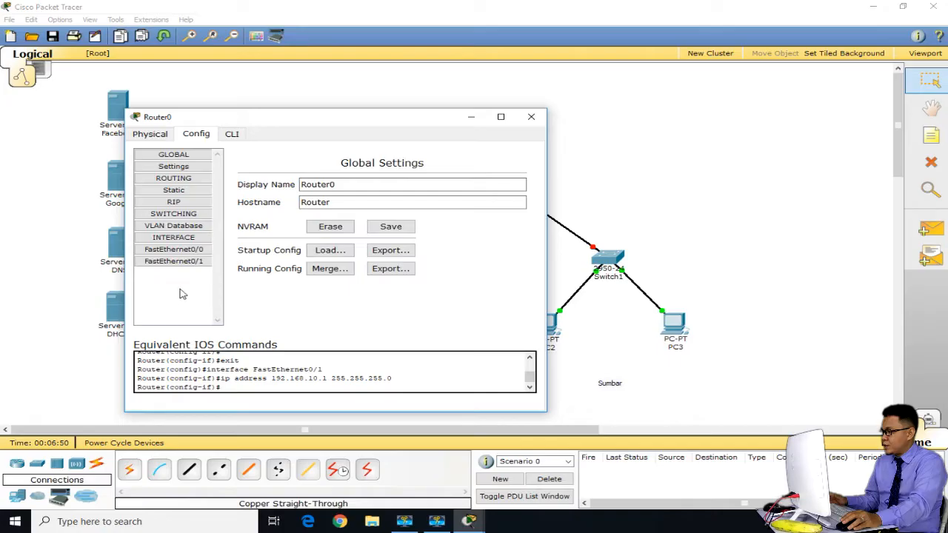
left_click(198, 261)
left_click(517, 185)
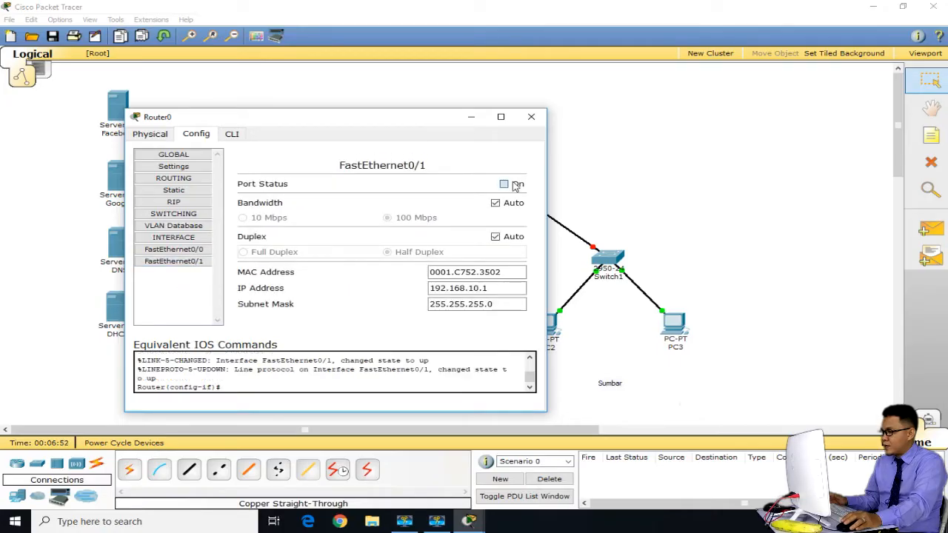
left_click(532, 118)
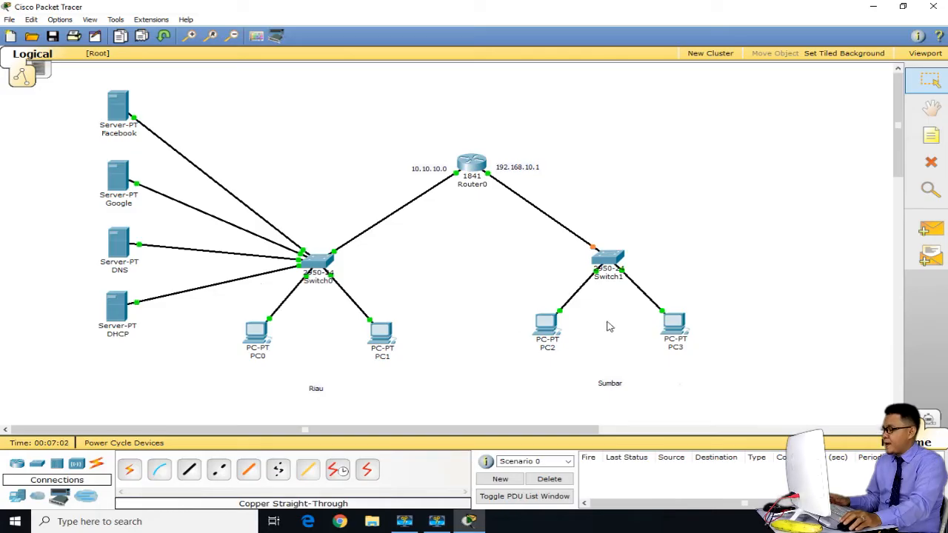
Check the IP configuration of PC0 and close its window
left_click_drag(120, 319, 119, 320)
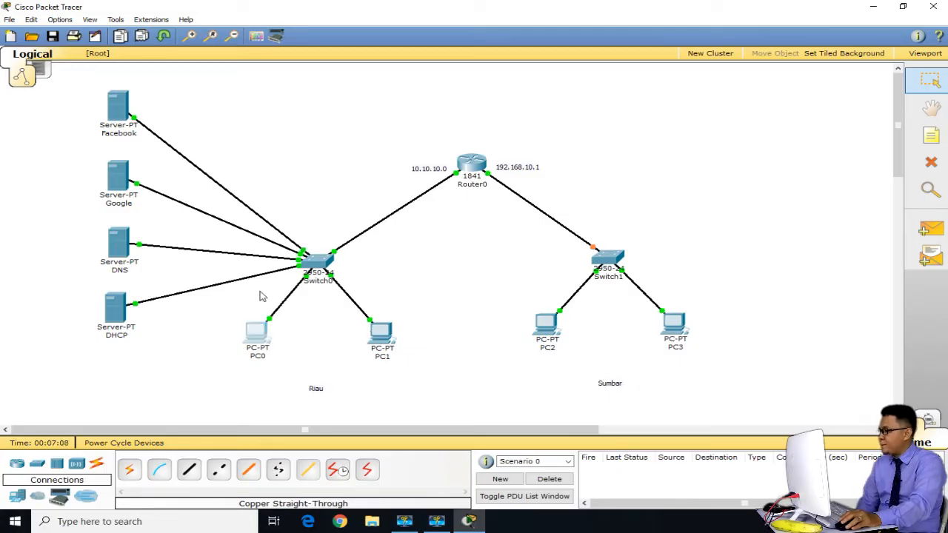
left_click(259, 330)
left_click(268, 151)
left_click(207, 210)
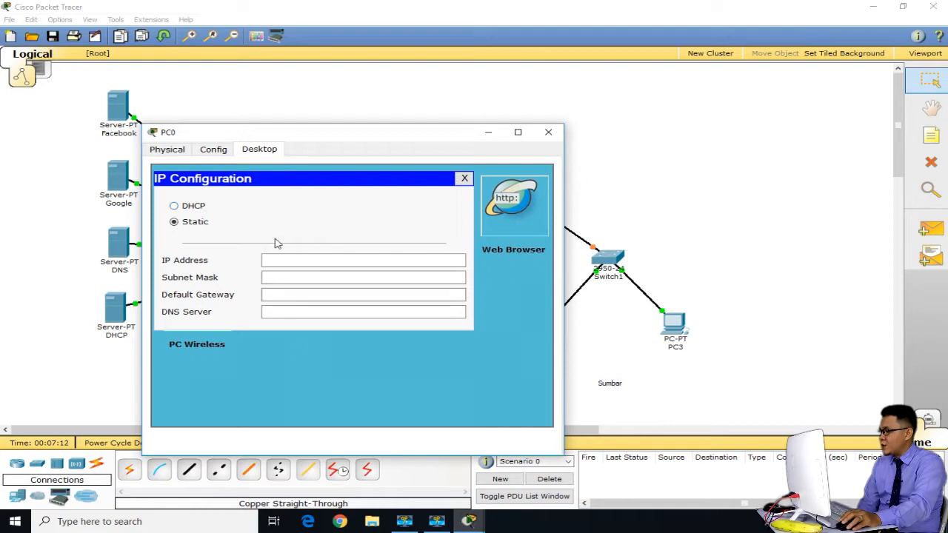
left_click(465, 179)
left_click(549, 132)
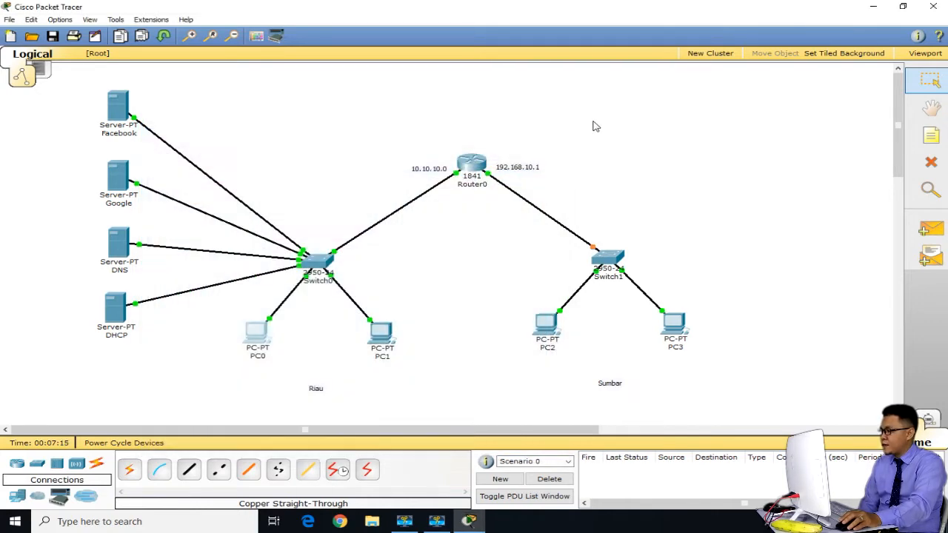
Open the DHCP server and examine an enlarged view of its physical hardware
left_click(119, 312)
left_click_drag(214, 32, 663, 74)
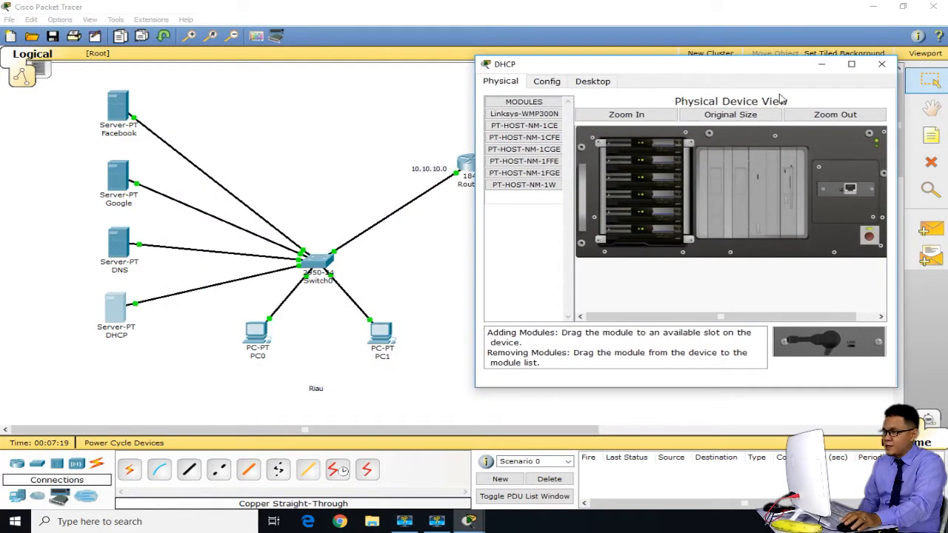
left_click(851, 64)
left_click(247, 57)
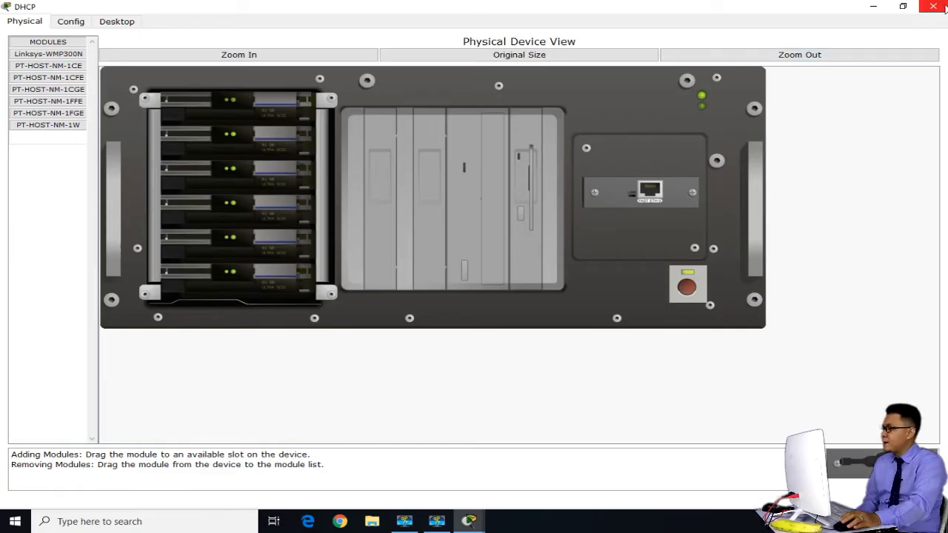
left_click(903, 7)
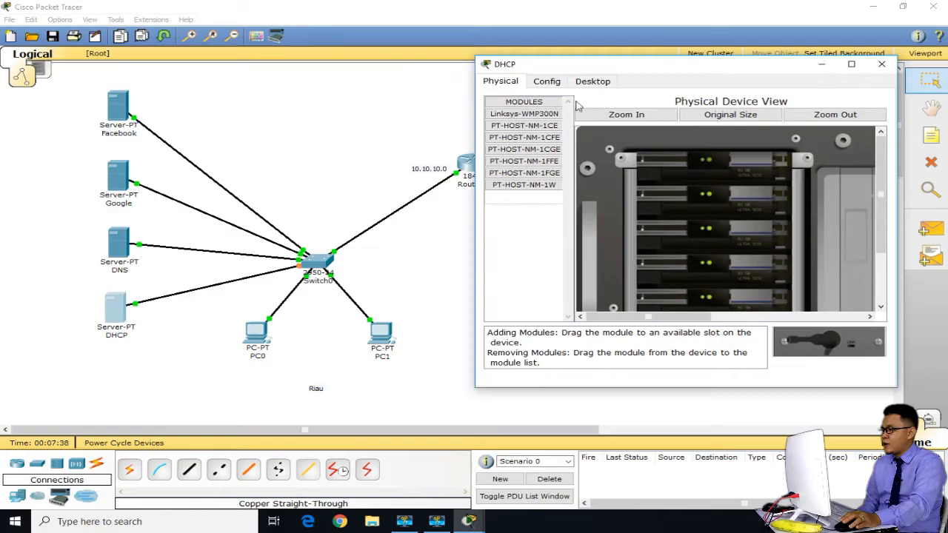
left_click_drag(607, 65, 515, 36)
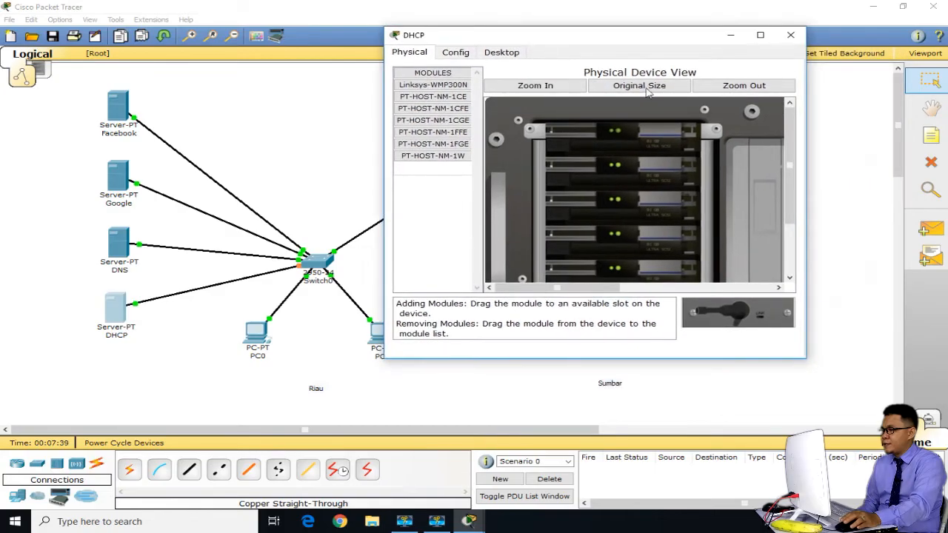
Look through the DHCP server's HTTP, DHCP, TFTP and DNS service settings
left_click(457, 56)
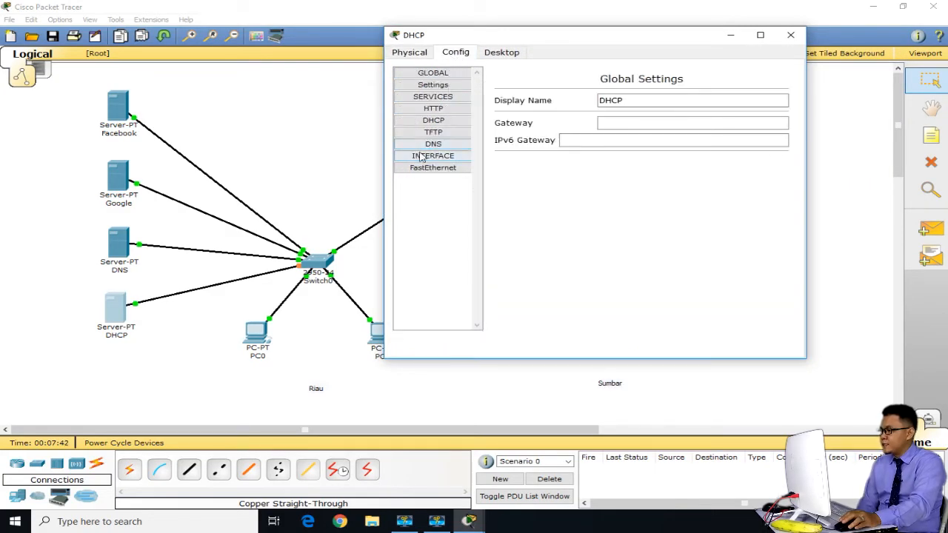
left_click(453, 109)
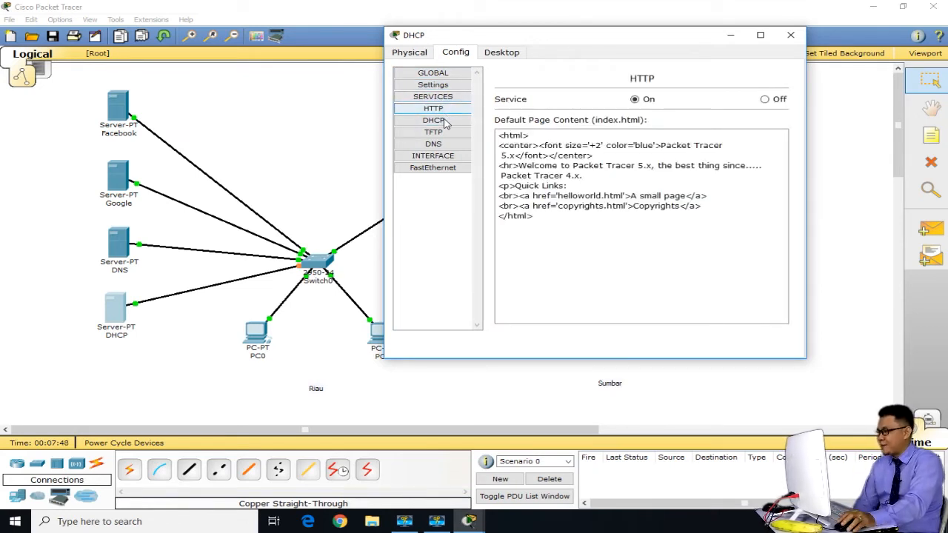
left_click(452, 121)
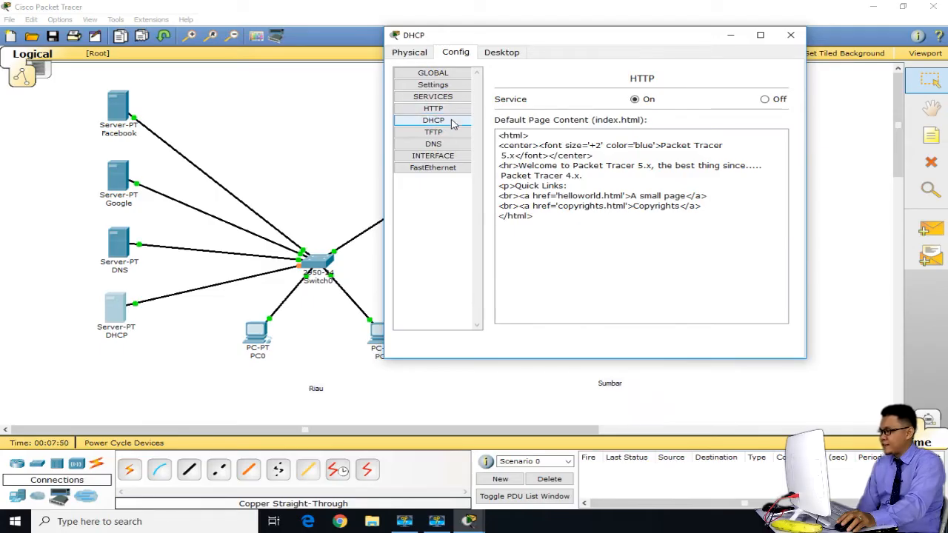
left_click(448, 133)
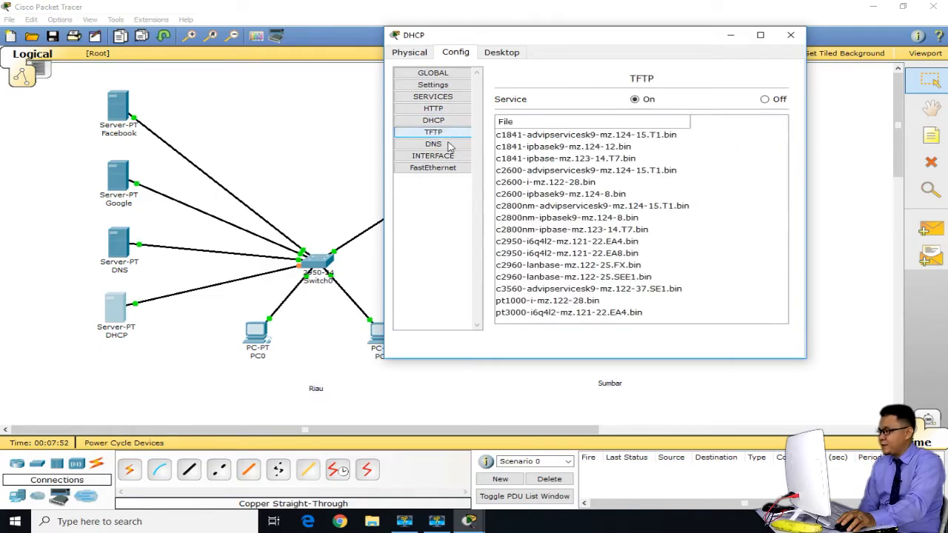
left_click(448, 144)
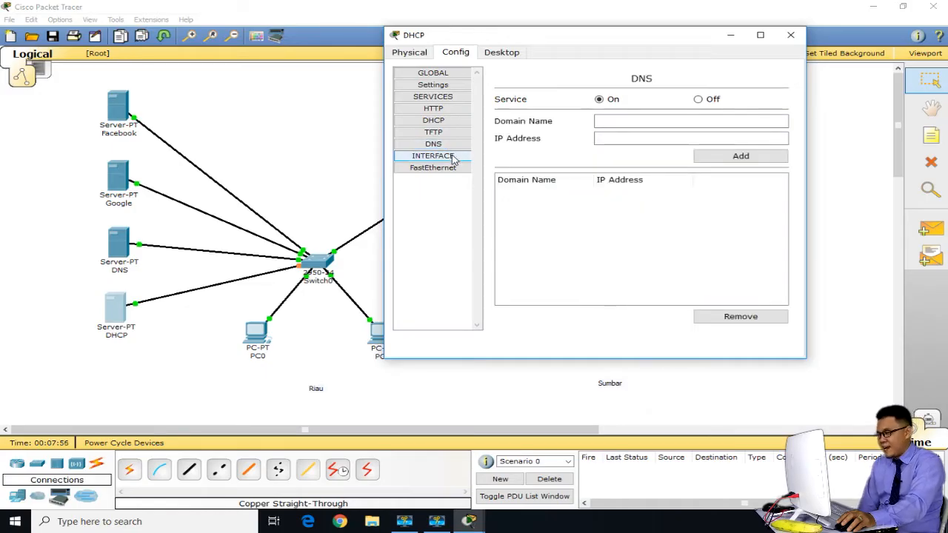
left_click(445, 121)
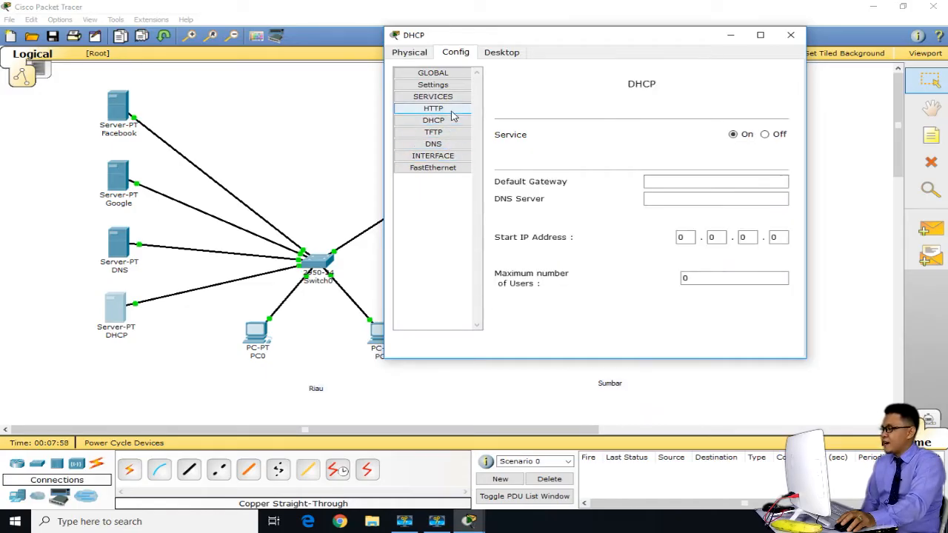
Turn off the HTTP, TFTP and DNS services on the DHCP server, leaving its DHCP service on
left_click(447, 109)
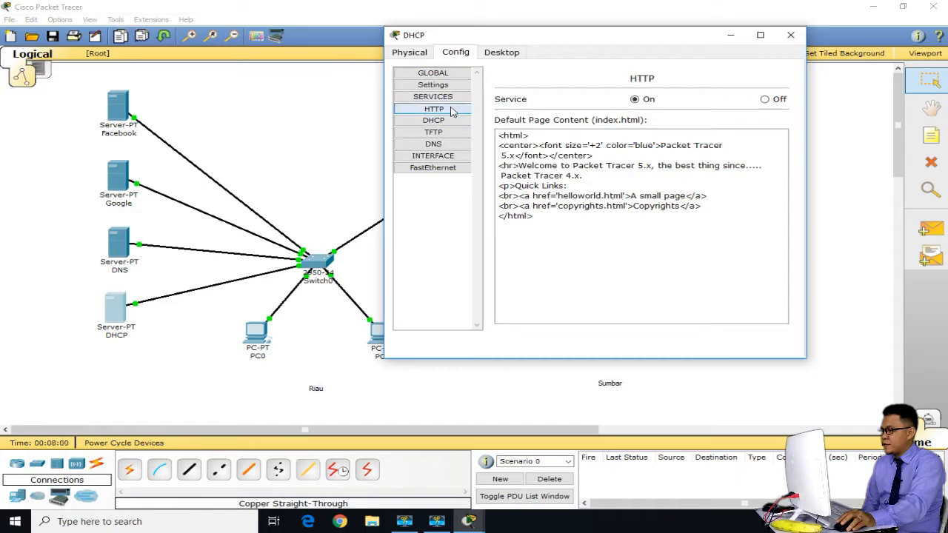
left_click(766, 100)
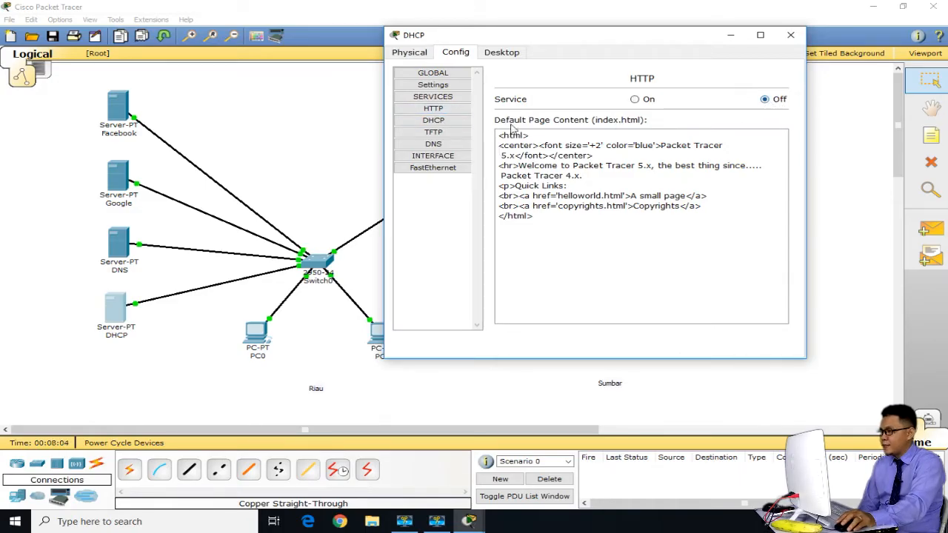
left_click(443, 122)
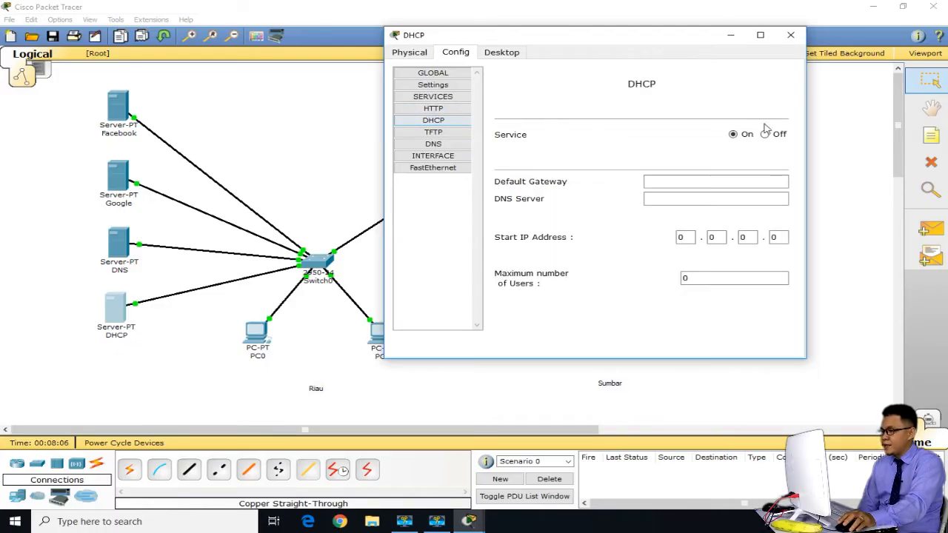
left_click(433, 132)
left_click(766, 99)
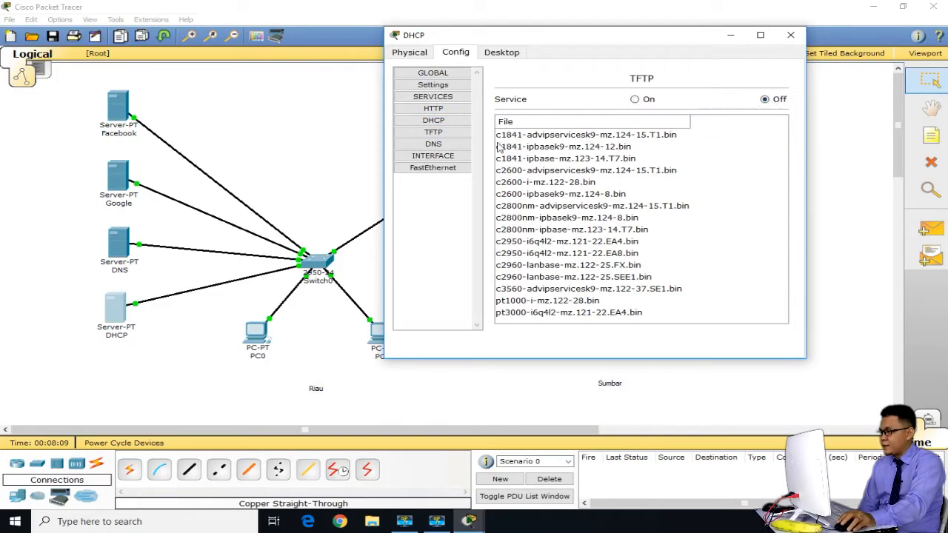
left_click(433, 144)
left_click(700, 99)
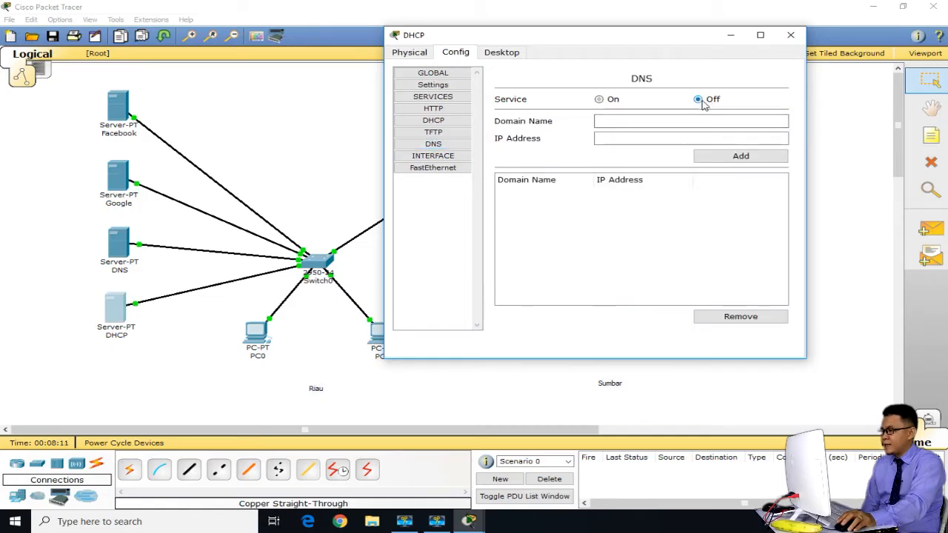
Set the default gateway of the DHCP server's DHCP service to 10.10.10.0
left_click(434, 121)
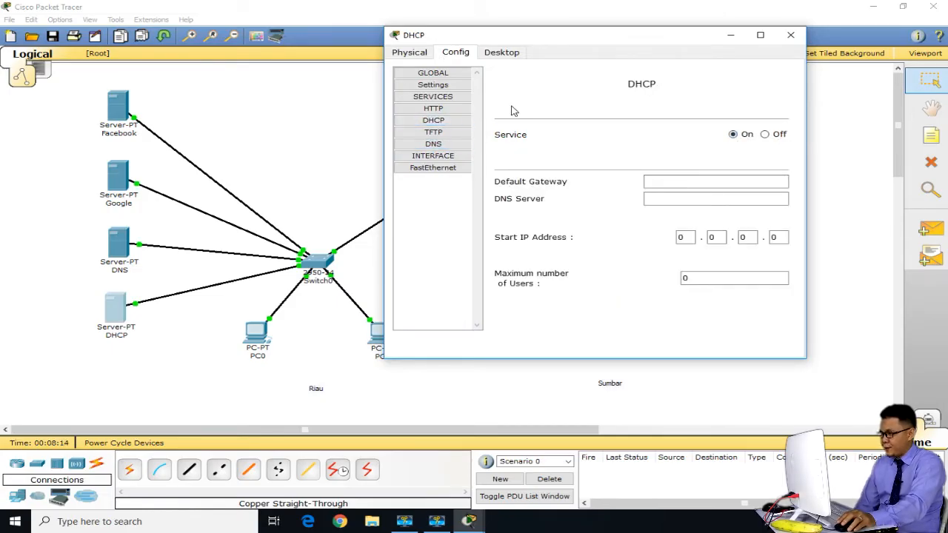
left_click_drag(563, 45, 699, 87)
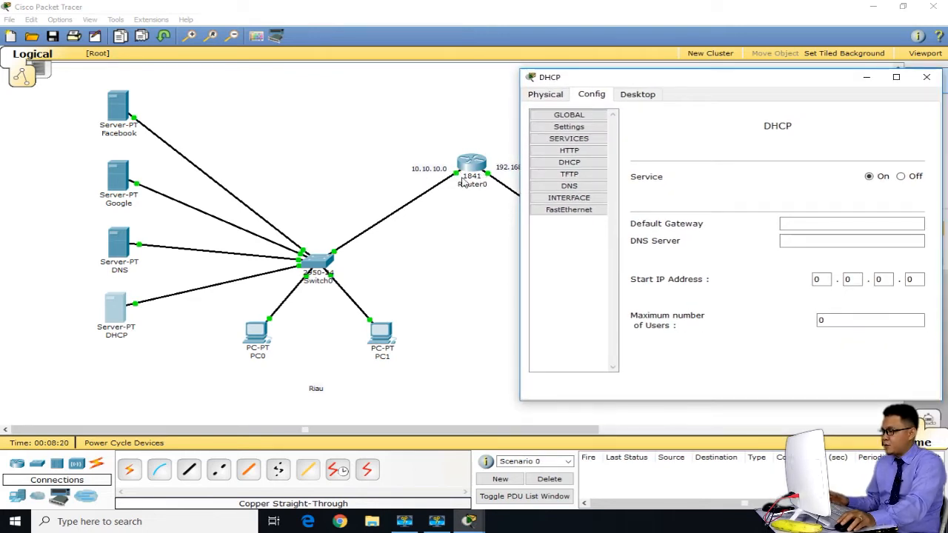
left_click(832, 226)
type("10.10.")
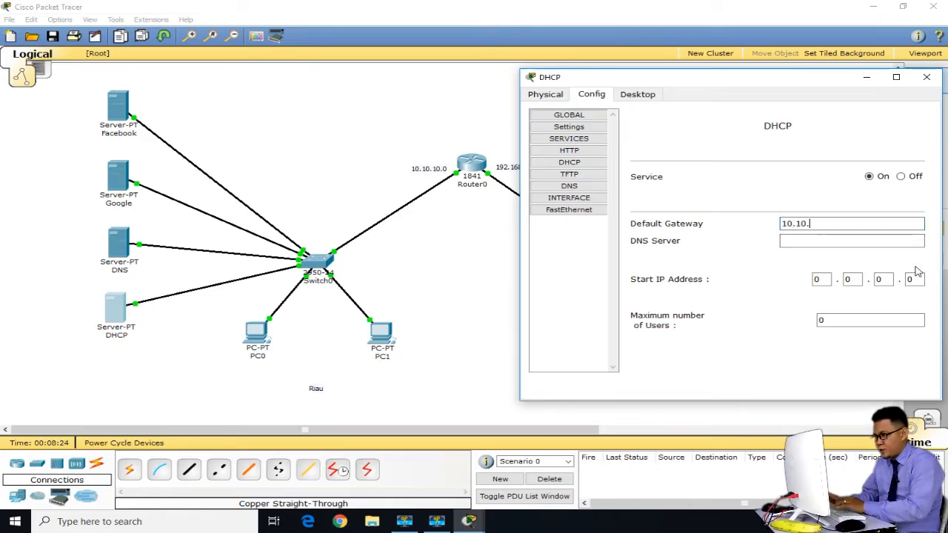
type("10.0")
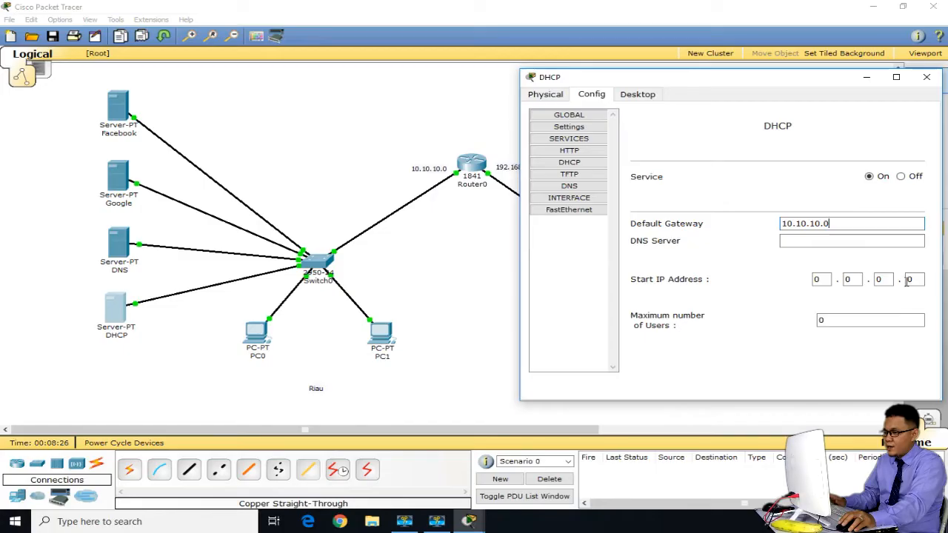
left_click(846, 239)
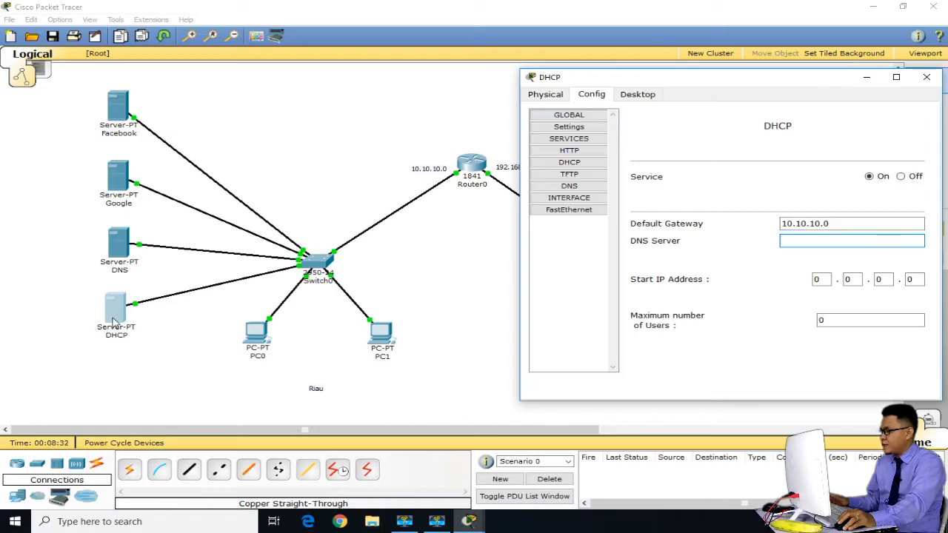
Add the note 10.10.10.1 to the workspace and place it beside the DHCP server
left_click_drag(815, 82, 646, 71)
left_click(931, 136)
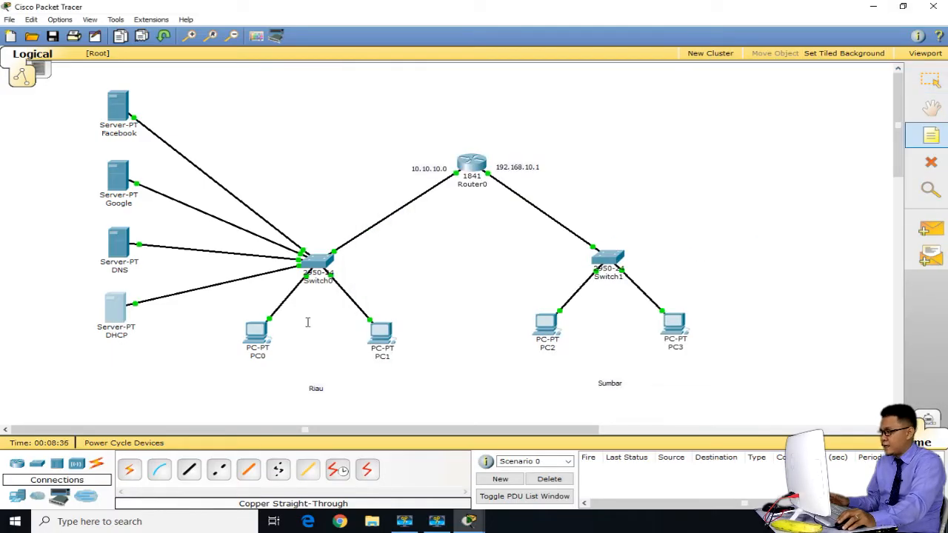
left_click(106, 357)
type("10")
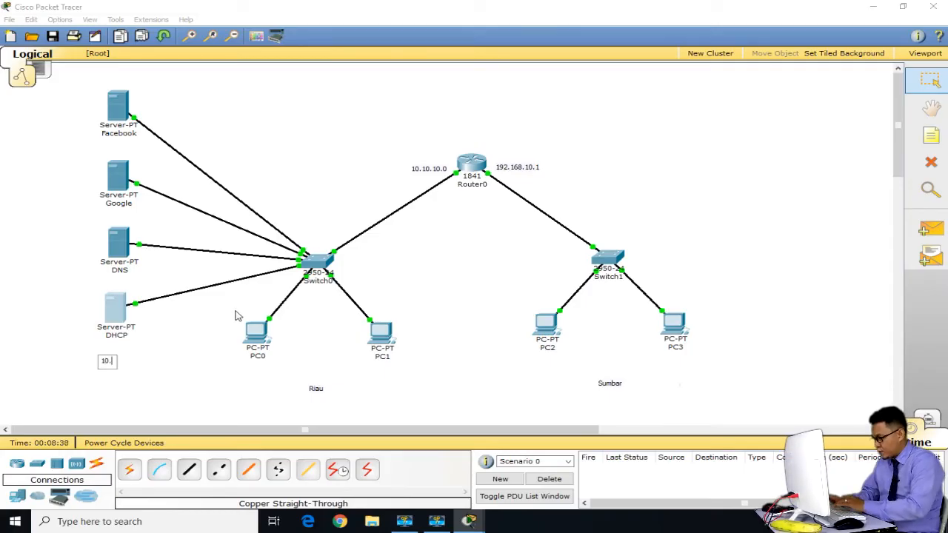
type(".10.10.1")
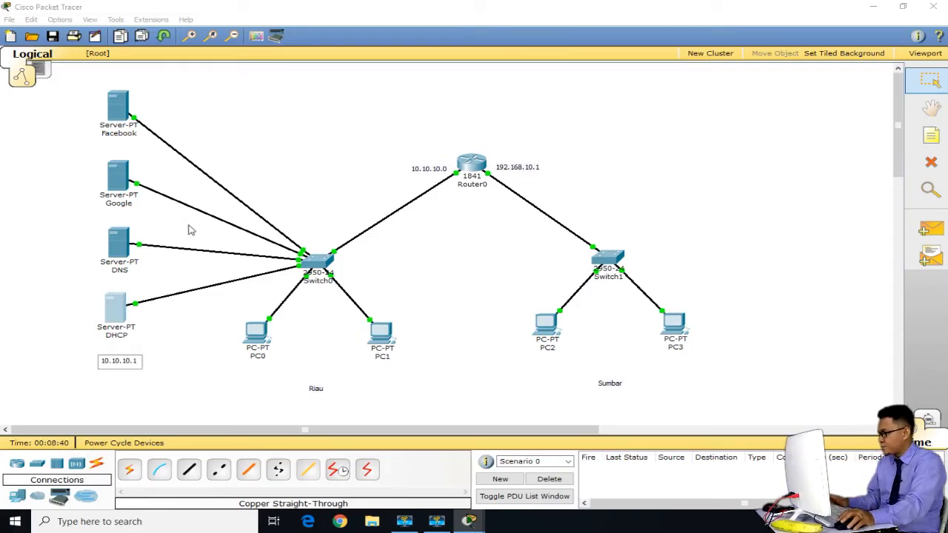
left_click(133, 376)
left_click_drag(128, 359, 181, 312)
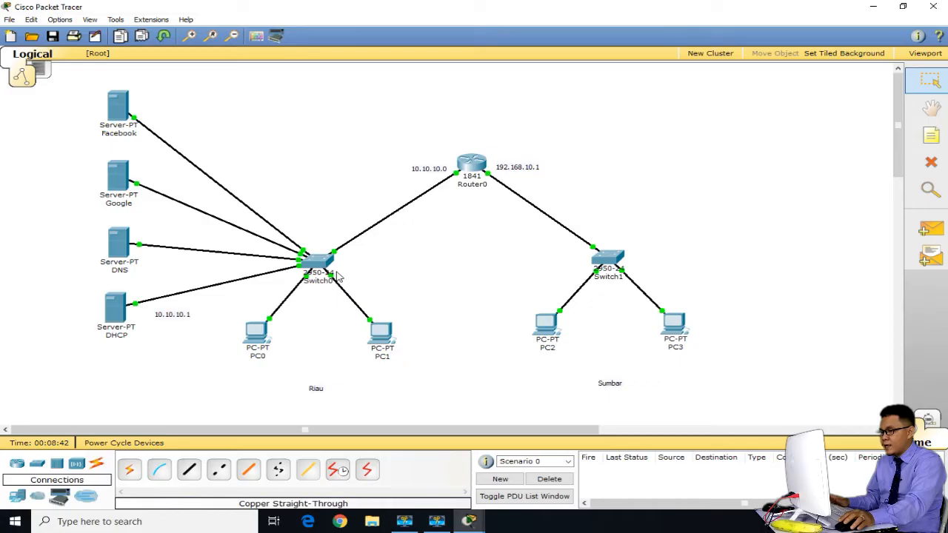
Add the note 10.10.10.2 beside the DNS server and the note 10.10.10.3 beside the Google server
left_click(932, 136)
left_click(167, 263)
type("10.10.10.2")
left_click(930, 136)
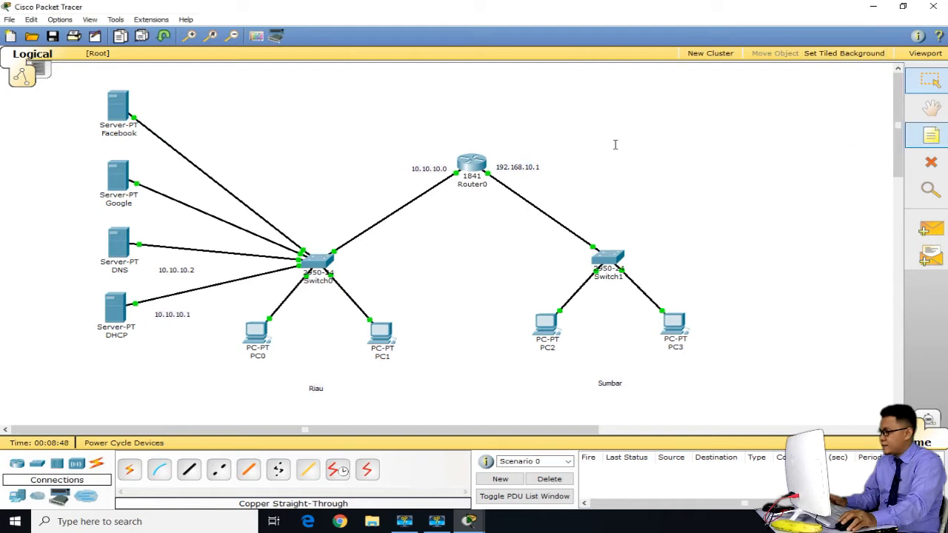
left_click(158, 214)
type("10.10.10.3")
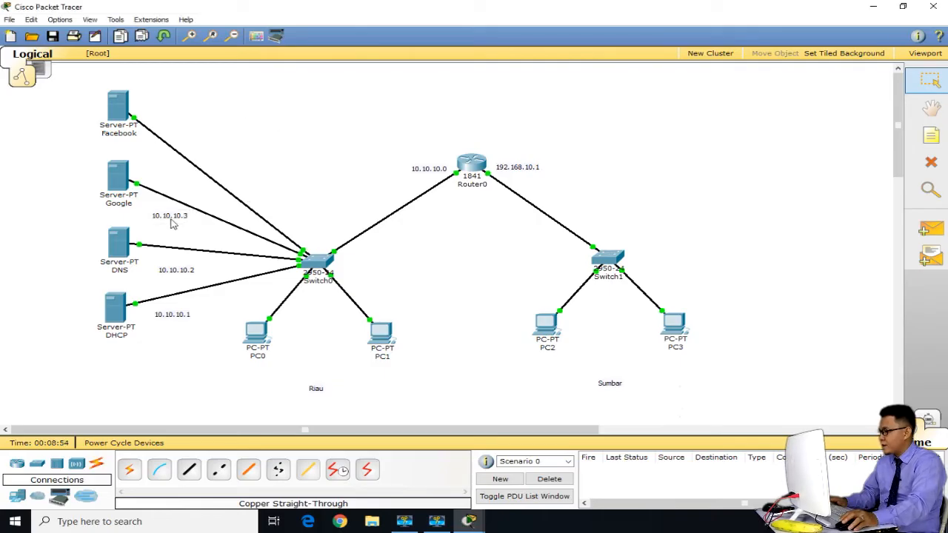
Add the note 10.10.10.4 beside the Facebook server
left_click(931, 136)
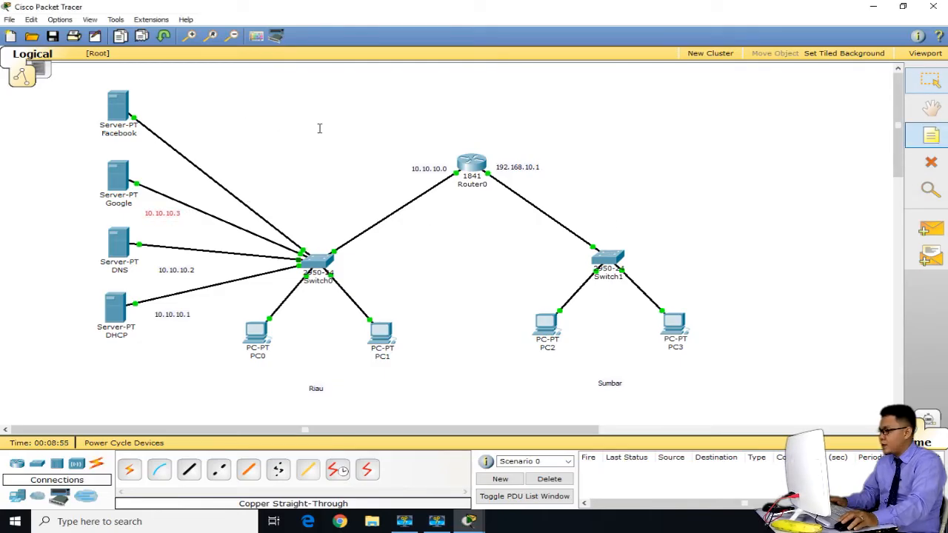
left_click(161, 100)
type("10.10.10.")
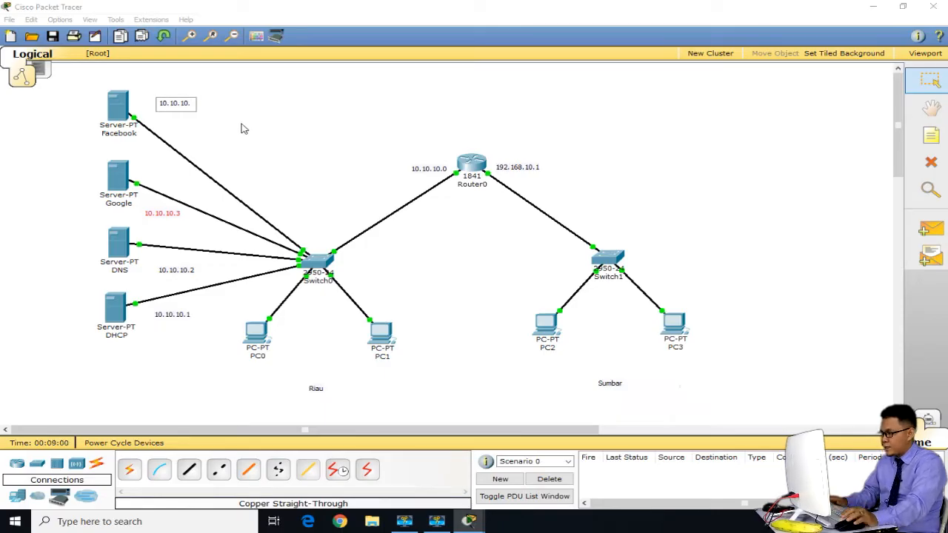
type("4")
left_click(276, 144)
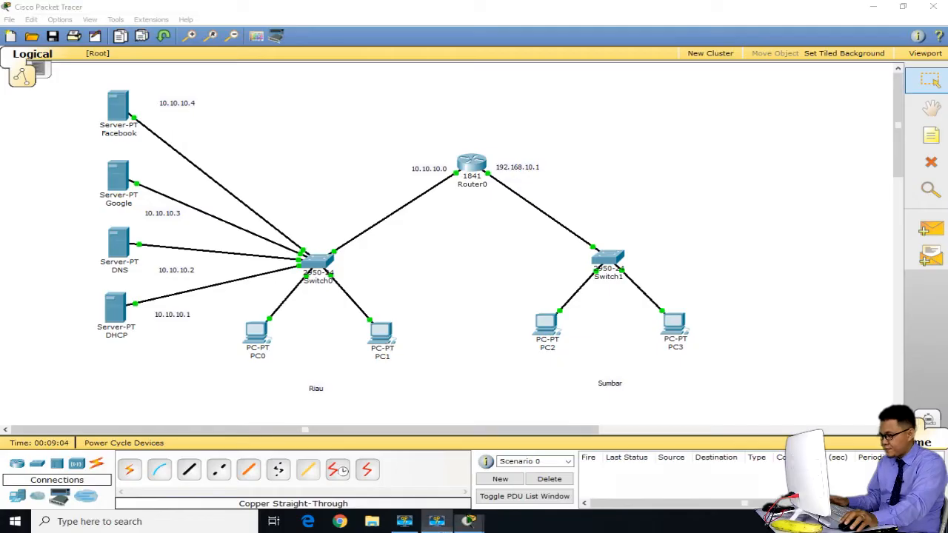
left_click(437, 522)
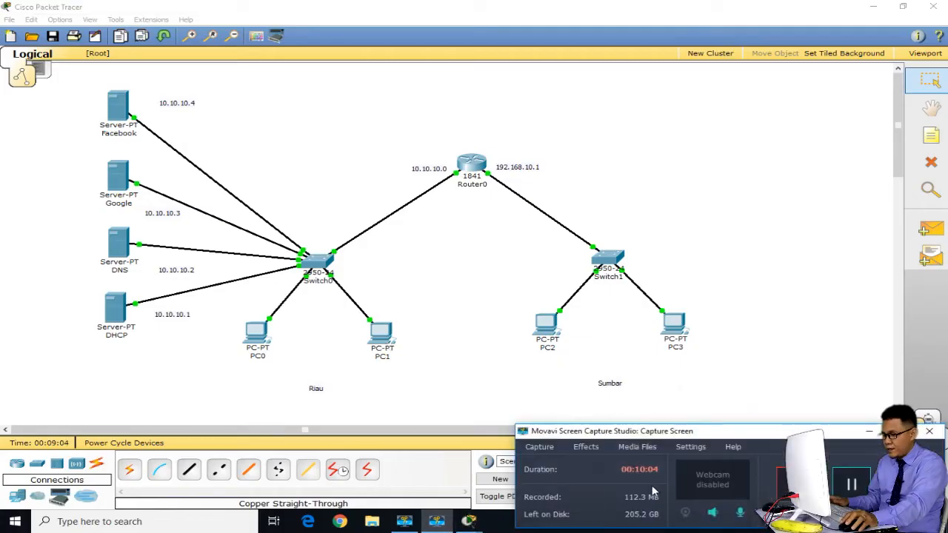
left_click(871, 433)
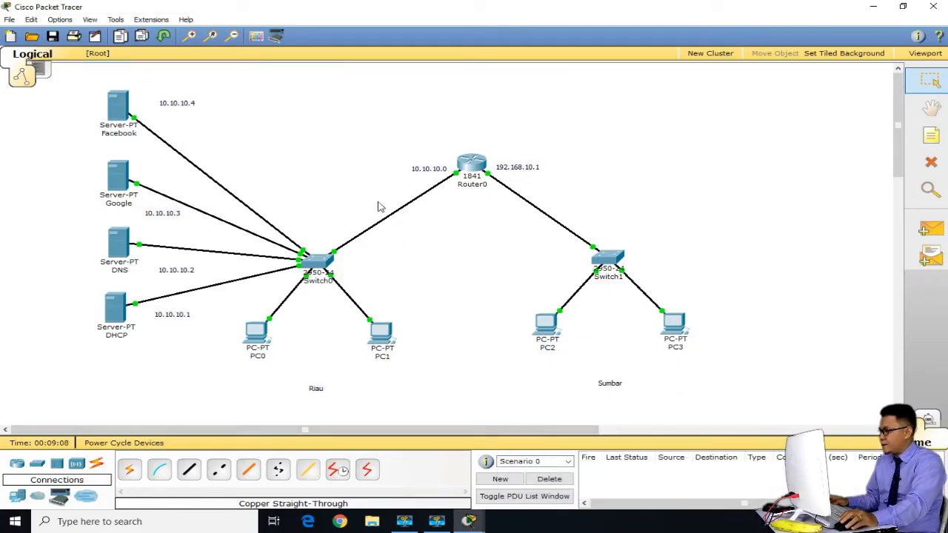
Move the four address notes closer to the Facebook, Google, DNS and DHCP servers they label
left_click_drag(178, 111, 163, 116)
mouse_move(166, 219)
left_mouse_down()
mouse_move(152, 219)
mouse_move(162, 218)
left_mouse_up()
left_click_drag(182, 276, 172, 275)
left_click_drag(173, 319, 164, 333)
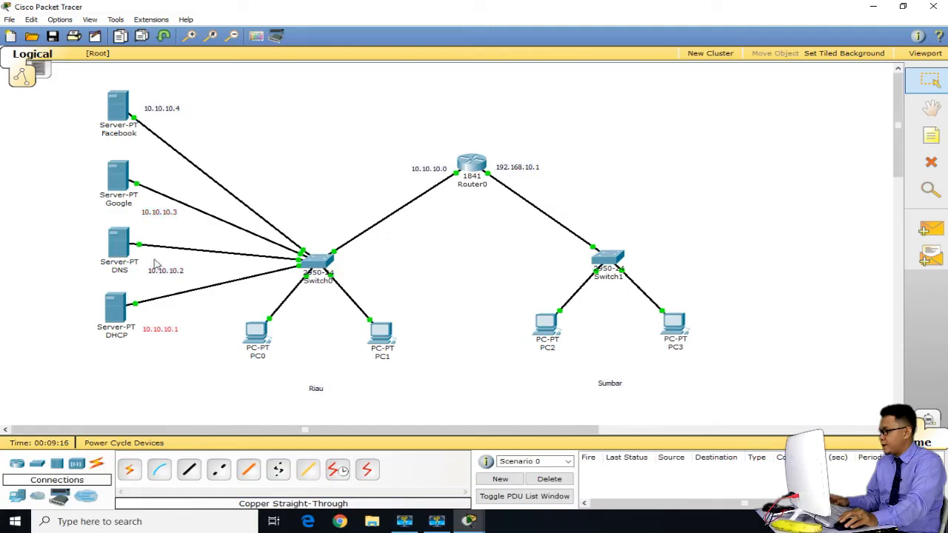
left_click_drag(164, 119, 160, 116)
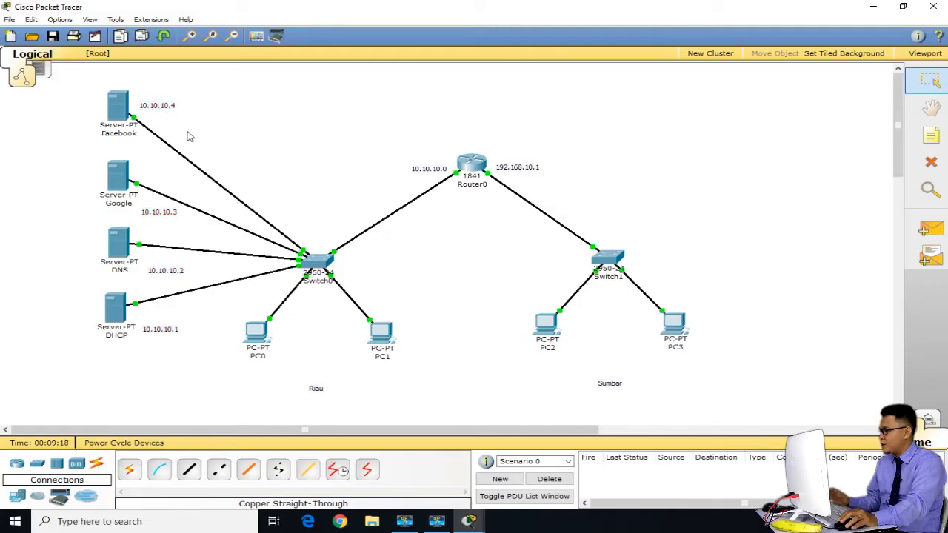
Set the DHCP server's static IP address to 10.10.10.1 with subnet mask 255.0.0.0
left_click(122, 319)
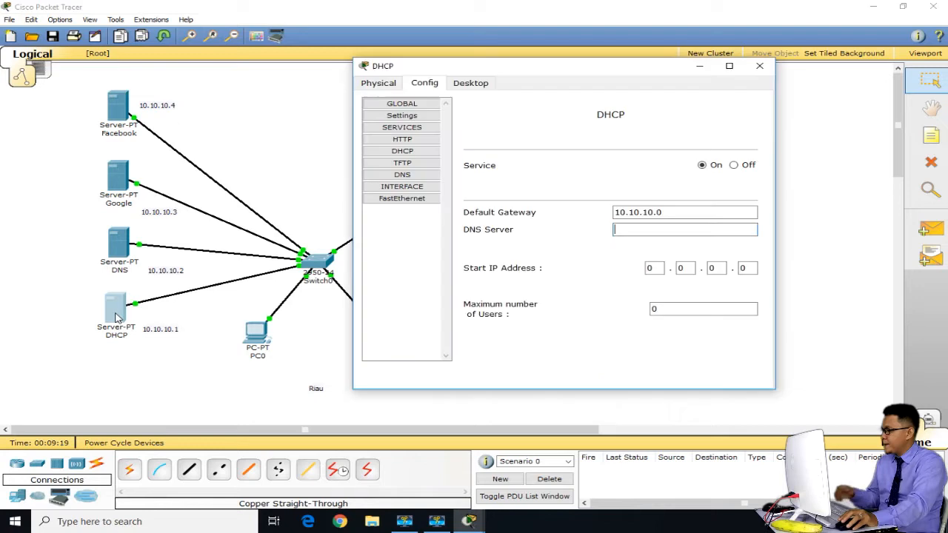
left_click(463, 82)
left_click(404, 139)
left_click(491, 182)
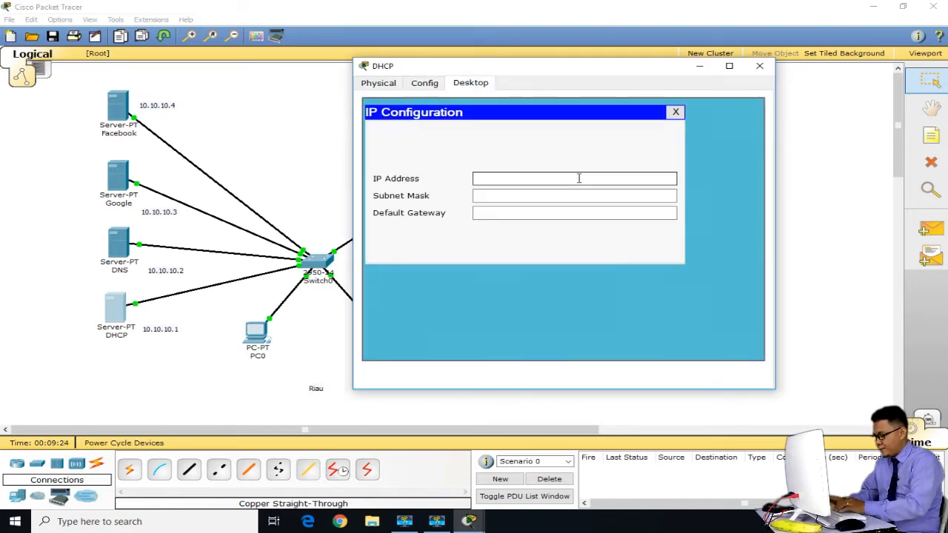
type("1")
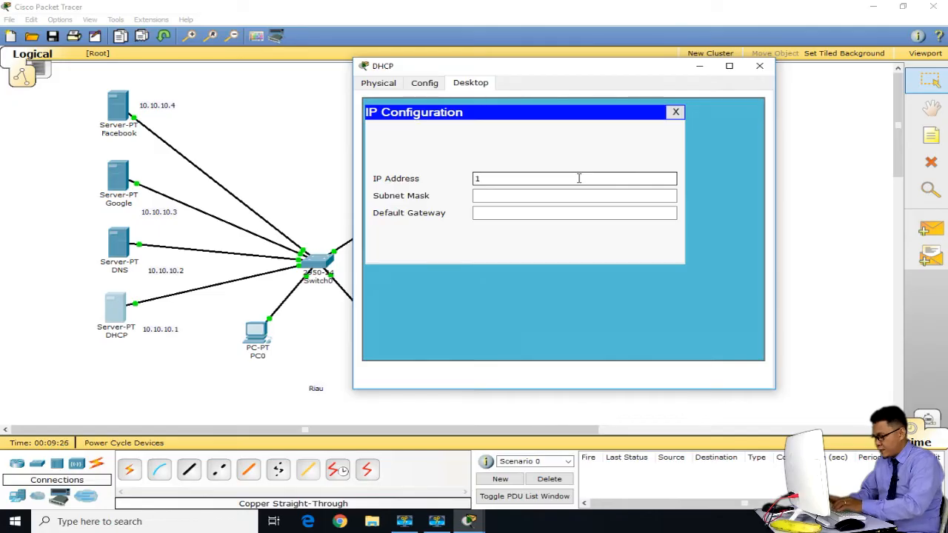
type("0.10.10.1")
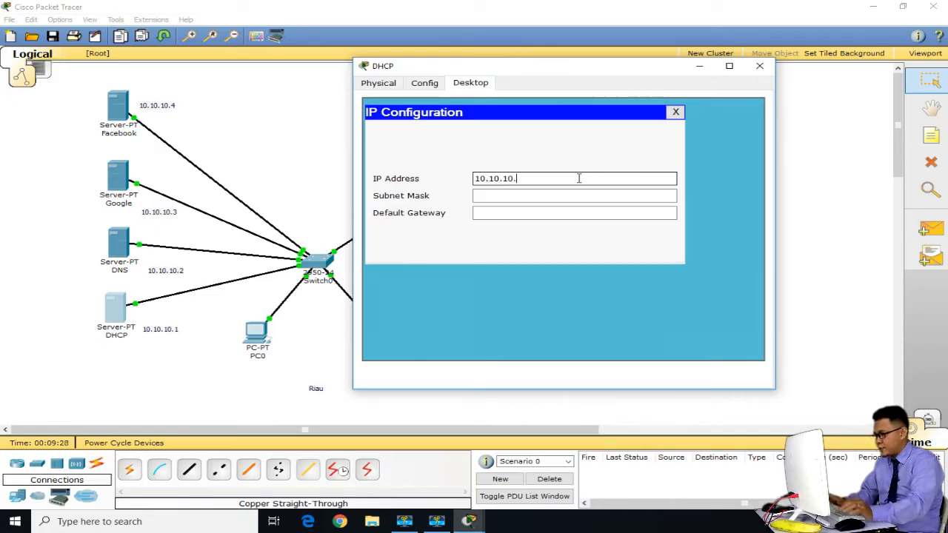
left_click(542, 197)
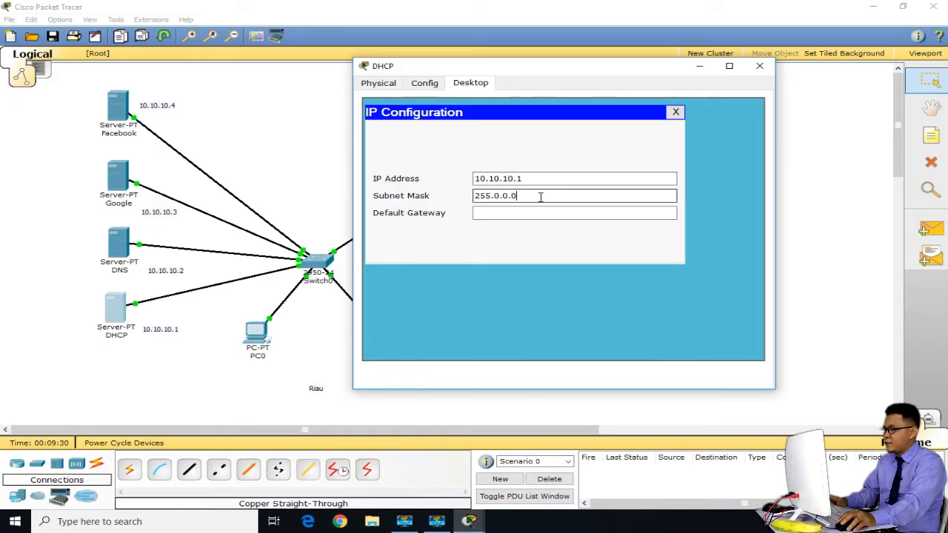
left_click_drag(516, 201, 470, 193)
Set the DHCP server's own default gateway to 10.10.10.0 in its IP configuration
left_click(501, 212)
left_click(532, 214)
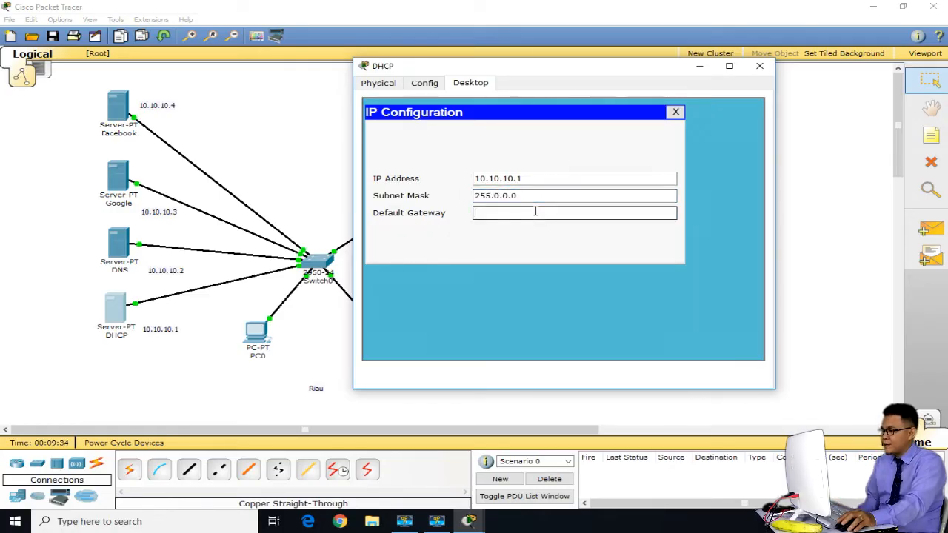
left_click(536, 211)
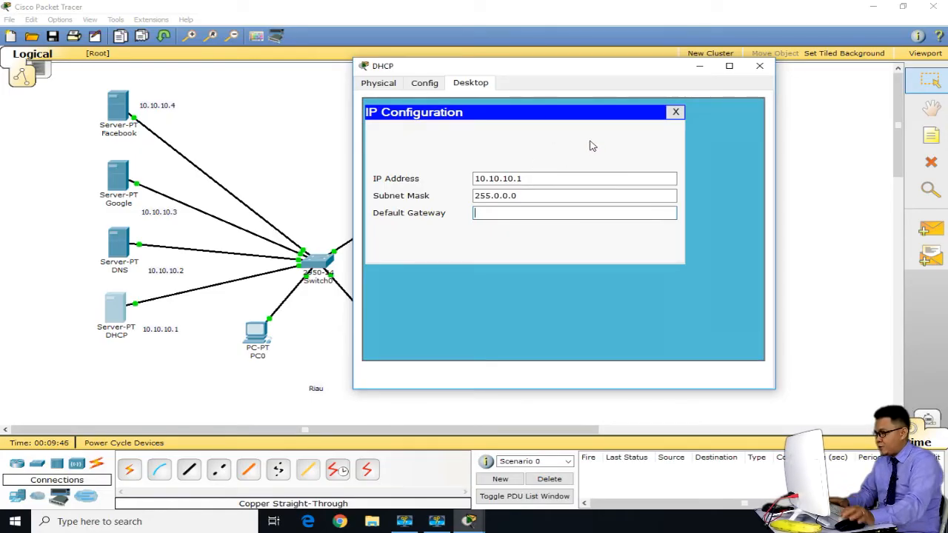
left_click_drag(577, 70, 735, 95)
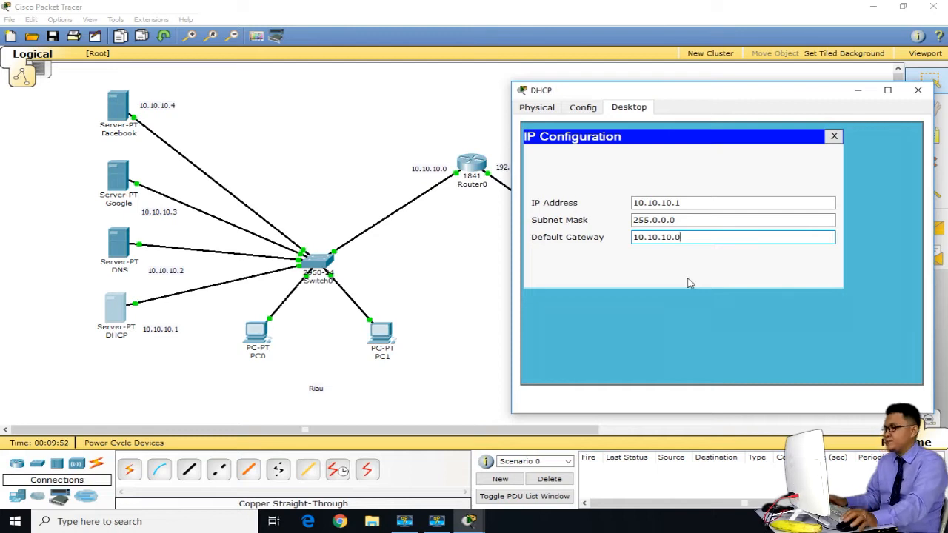
Set the DNS server address handed out by the DHCP service to 10.10.10.2 and close the DHCP server's window
left_click(595, 111)
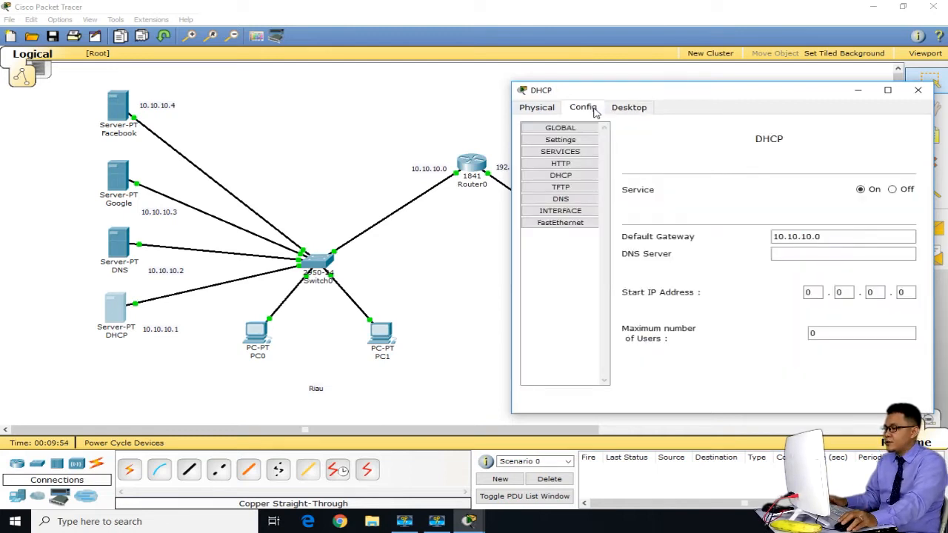
left_click(561, 175)
left_click(810, 254)
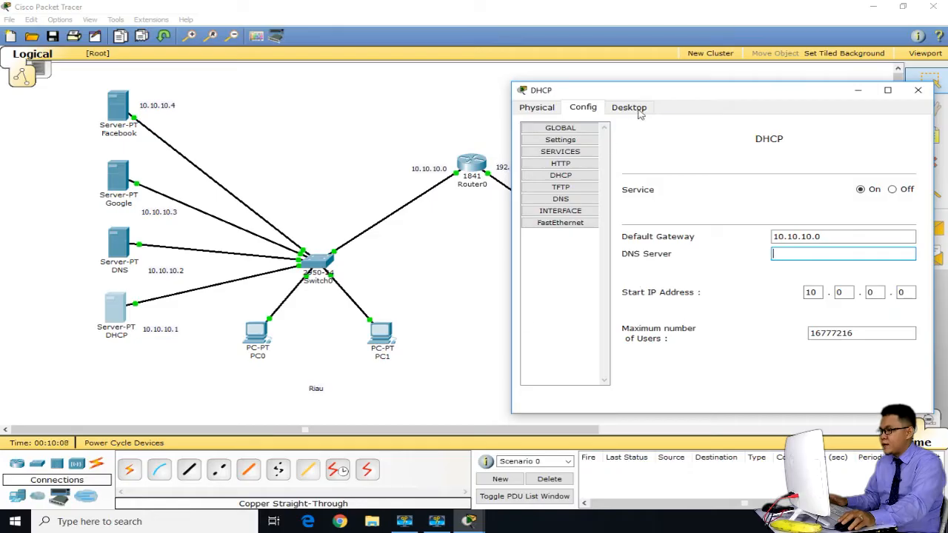
left_click(683, 79)
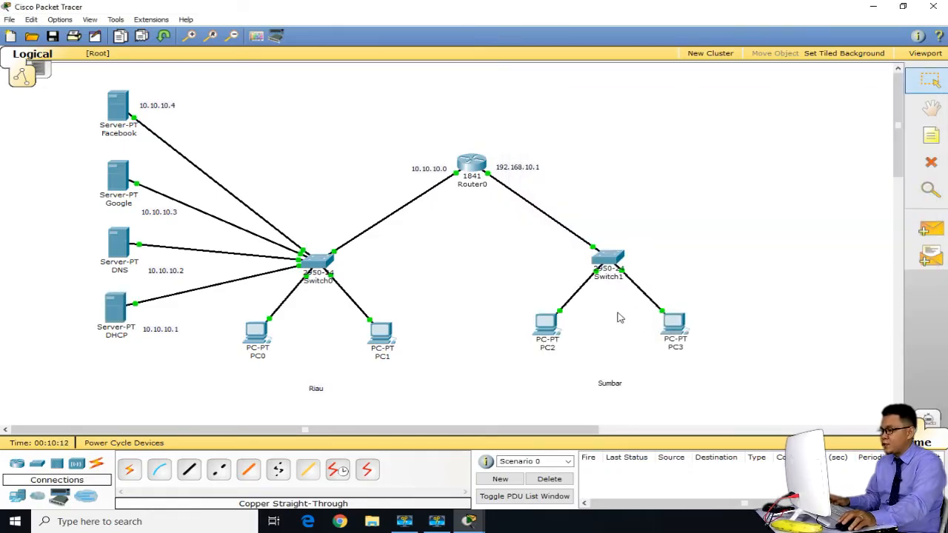
key("alt+Tab")
left_click_drag(662, 94, 650, 91)
type("10.10.1")
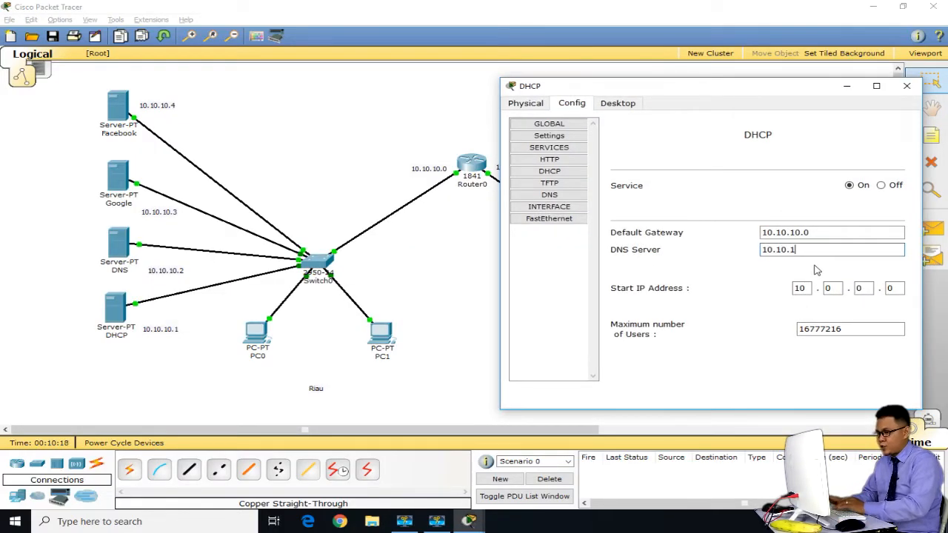
type("0.2")
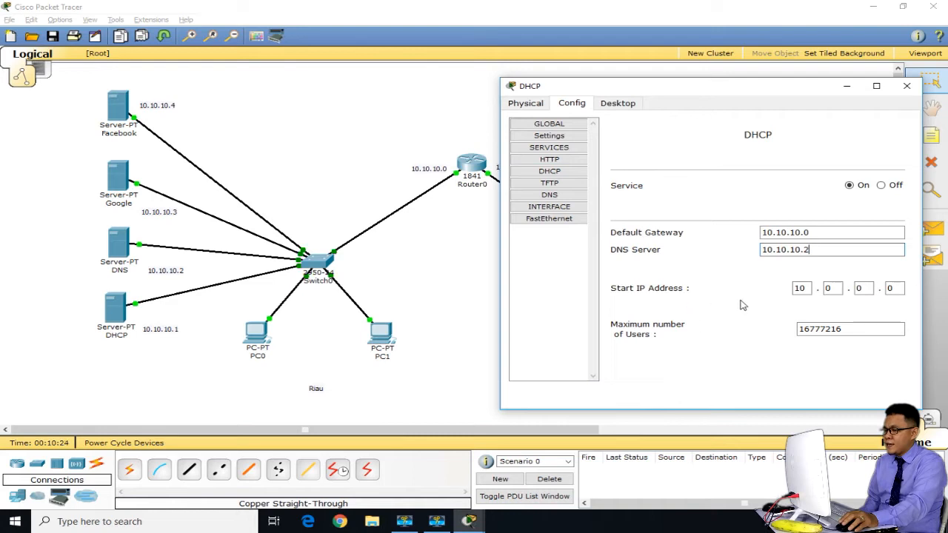
left_click(905, 87)
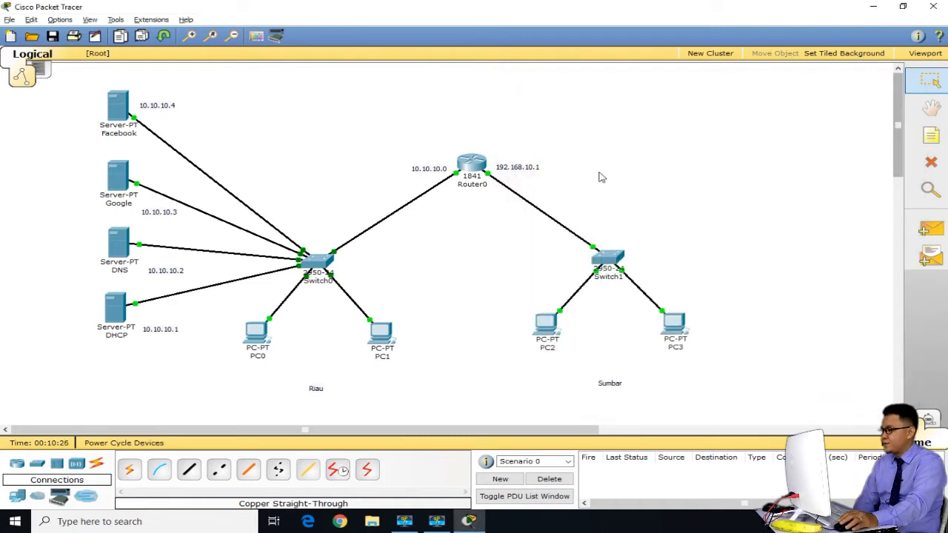
left_click(119, 246)
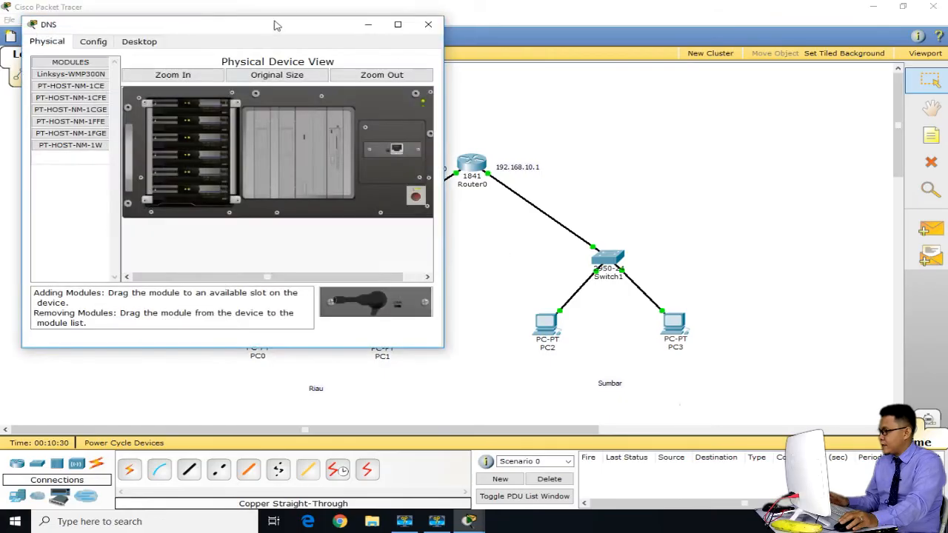
left_click_drag(282, 39, 662, 54)
left_click(809, 40)
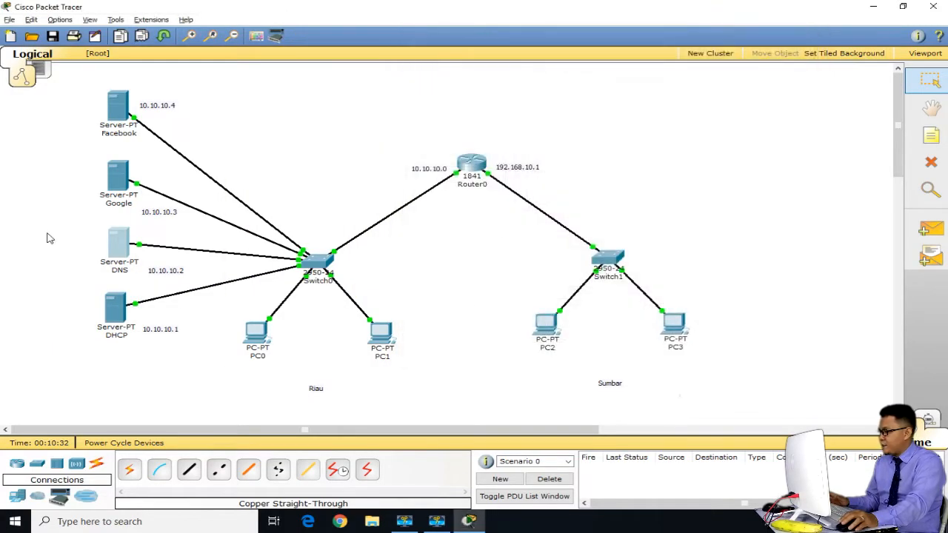
Test the DHCP service by switching PC0's IP configuration to DHCP, and return it to Static
left_click(259, 340)
left_click_drag(308, 43, 790, 75)
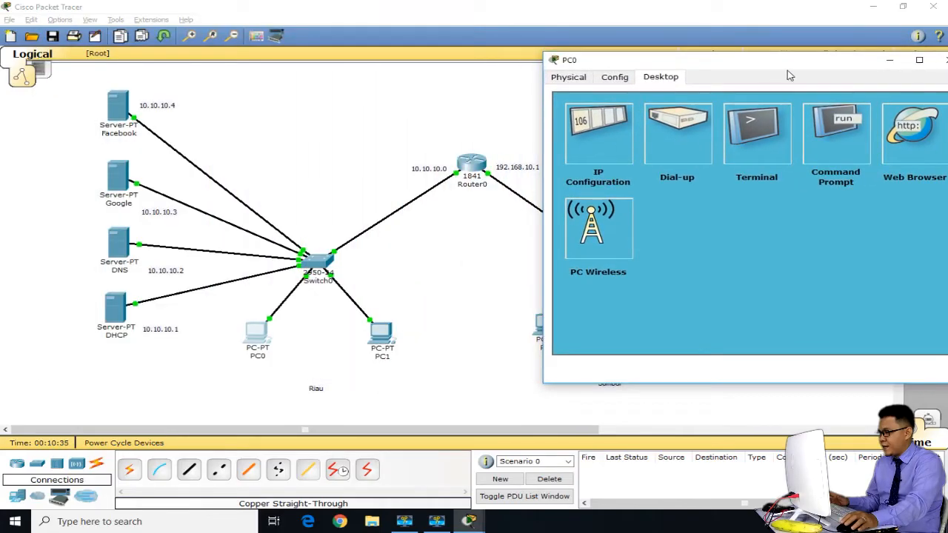
left_click(604, 126)
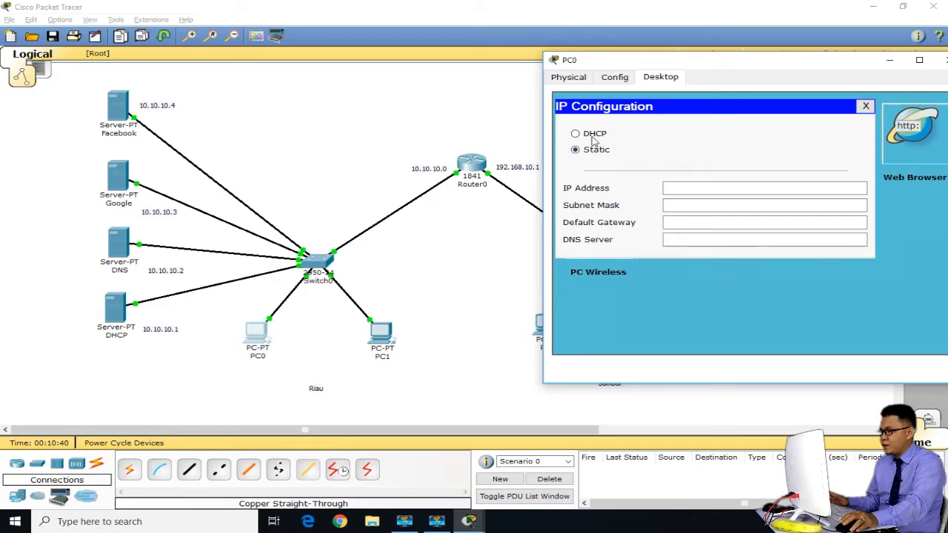
left_click(592, 134)
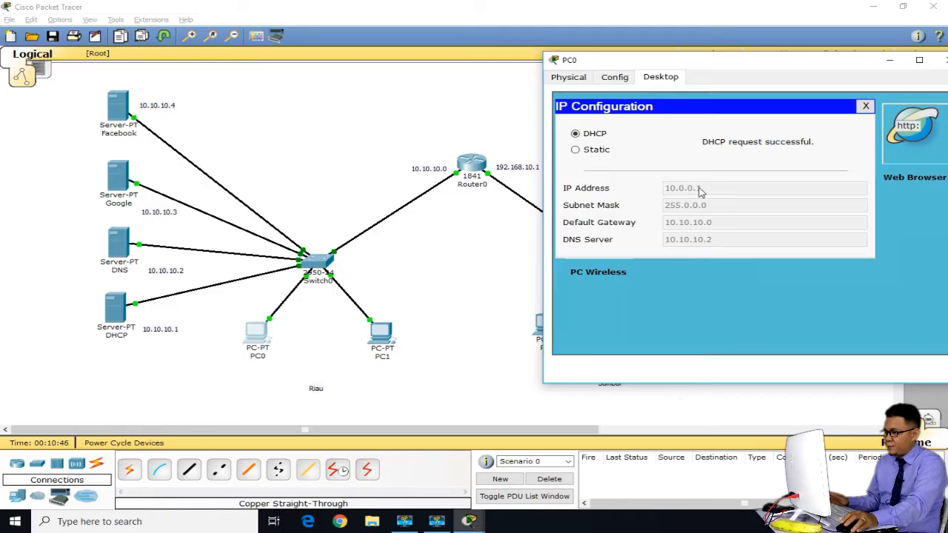
left_click(575, 150)
left_click(863, 107)
left_click_drag(839, 68, 713, 87)
left_click(823, 78)
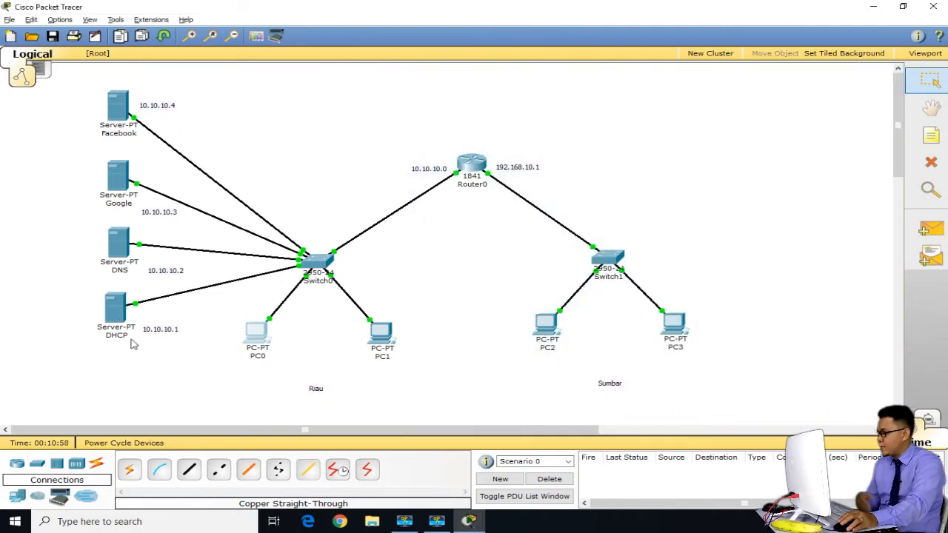
Give the DNS server the static IP address 10.10.10.2 with subnet mask 255.0.0.0
left_click(117, 244)
left_click_drag(239, 62, 626, 74)
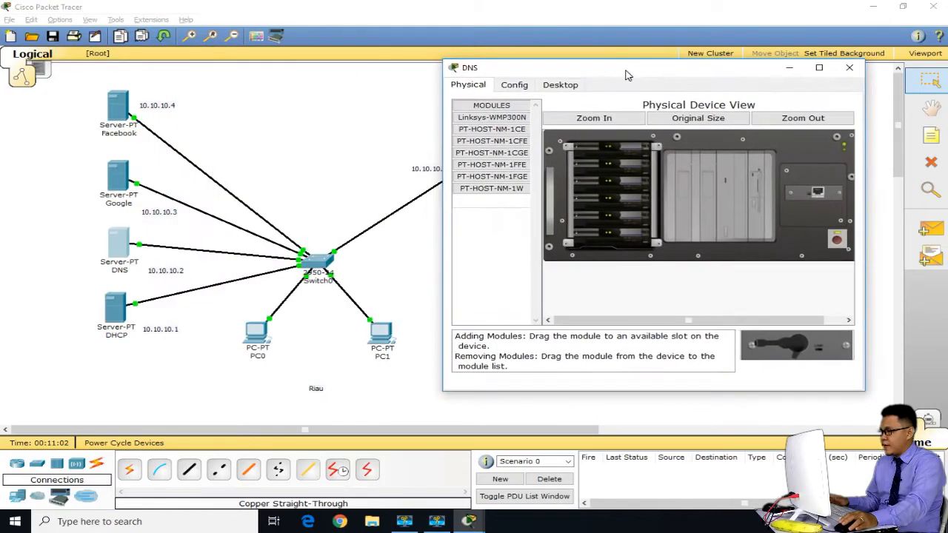
left_click(561, 85)
left_click(507, 136)
left_click(571, 180)
type("10.10.10")
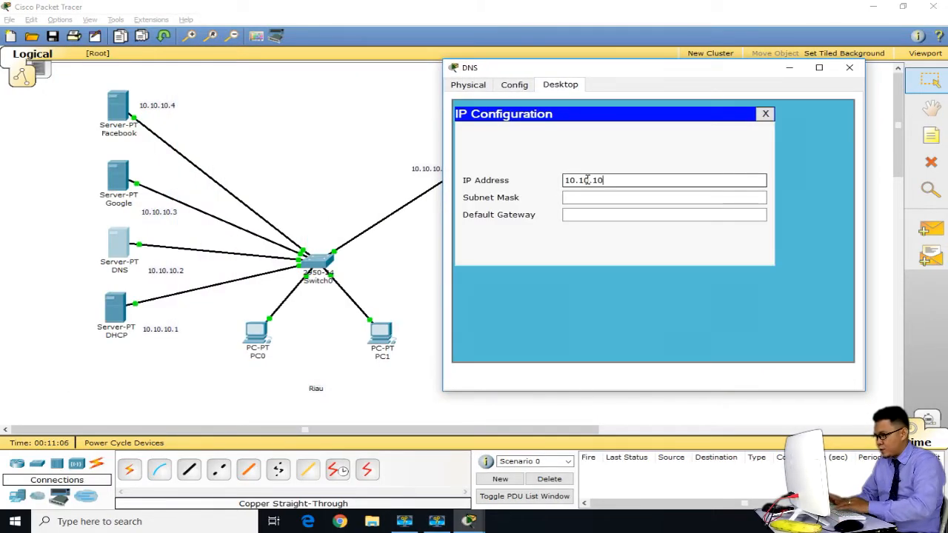
type(".")
type("2")
left_click(624, 197)
type("255.0.0.0")
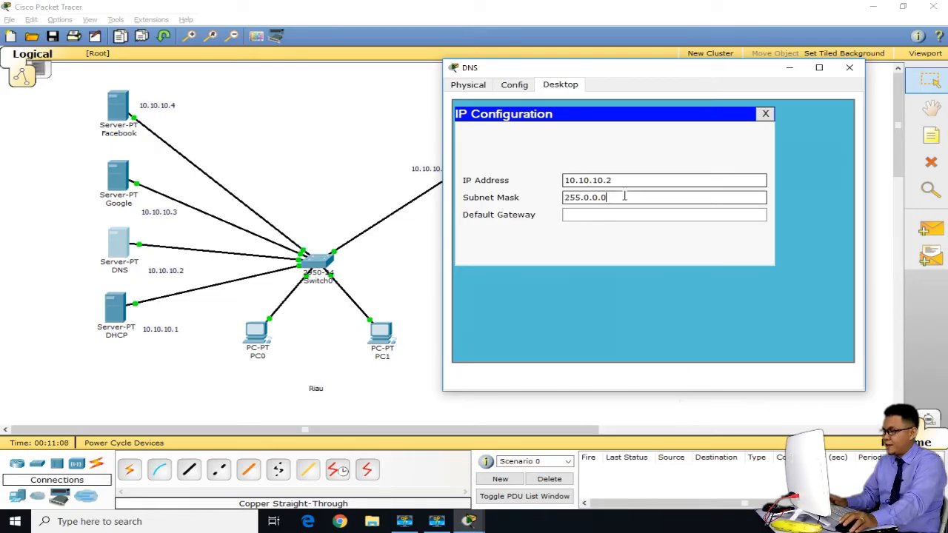
Set the DNS server's default gateway to 10.10.10.0
left_click(625, 215)
left_click_drag(618, 71, 688, 119)
type("10.10.10.0")
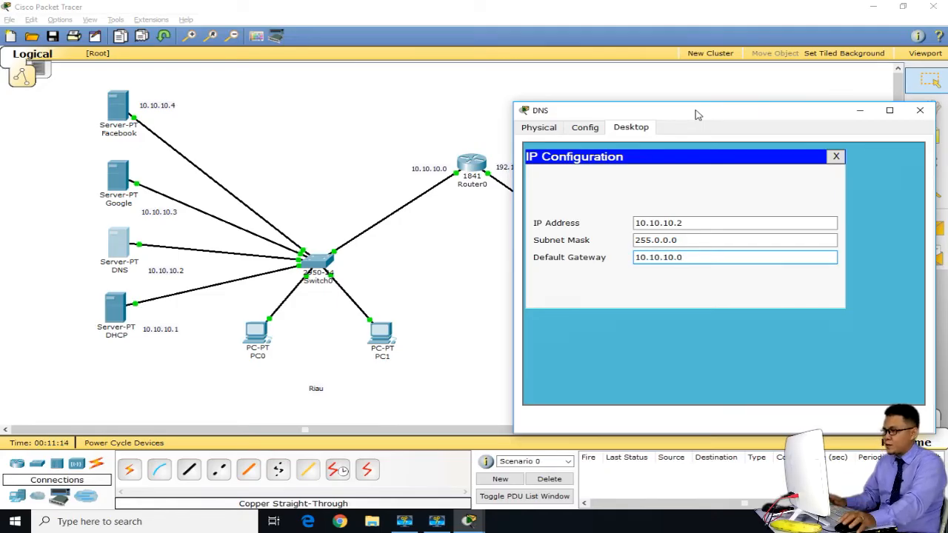
Turn off the HTTP, DHCP and TFTP services on the DNS server
left_click(595, 132)
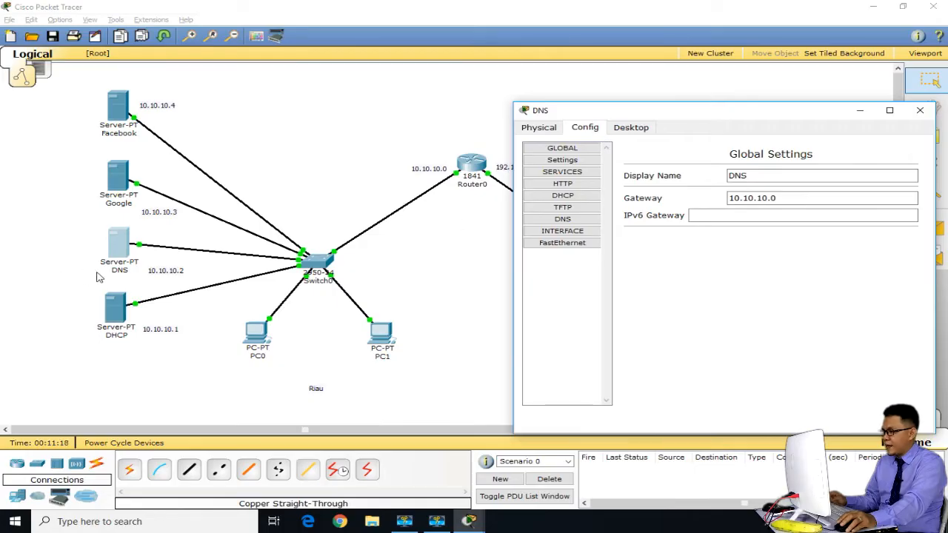
left_click(563, 183)
left_click(894, 175)
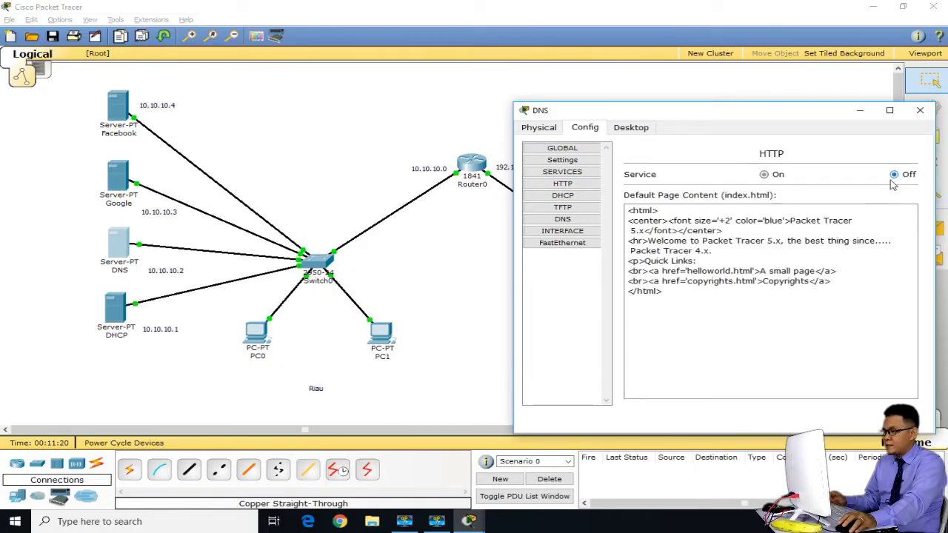
left_click(563, 195)
left_click(894, 210)
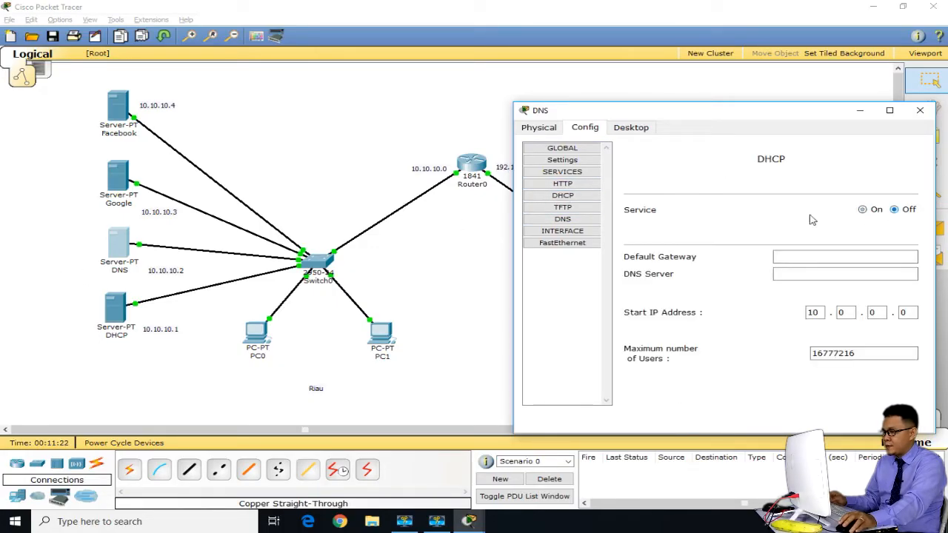
left_click(563, 208)
left_click(894, 175)
Add a record to the DNS service that maps google.com to 10.10.10.3
left_click(563, 220)
left_click(779, 197)
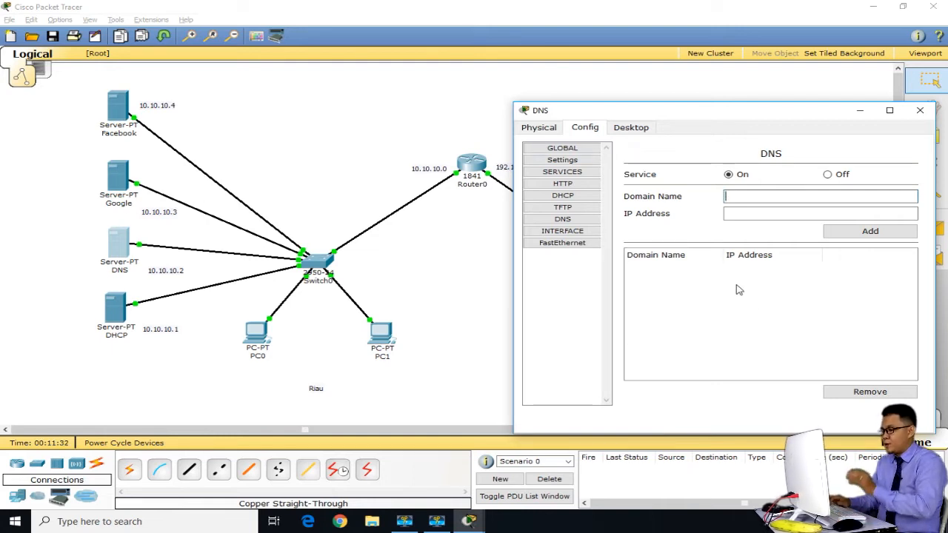
type("google.com")
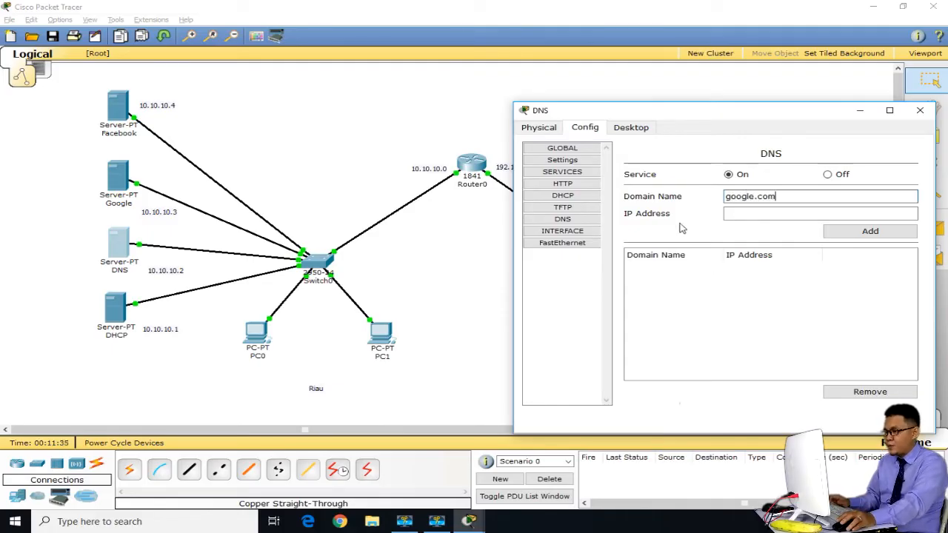
left_click(738, 216)
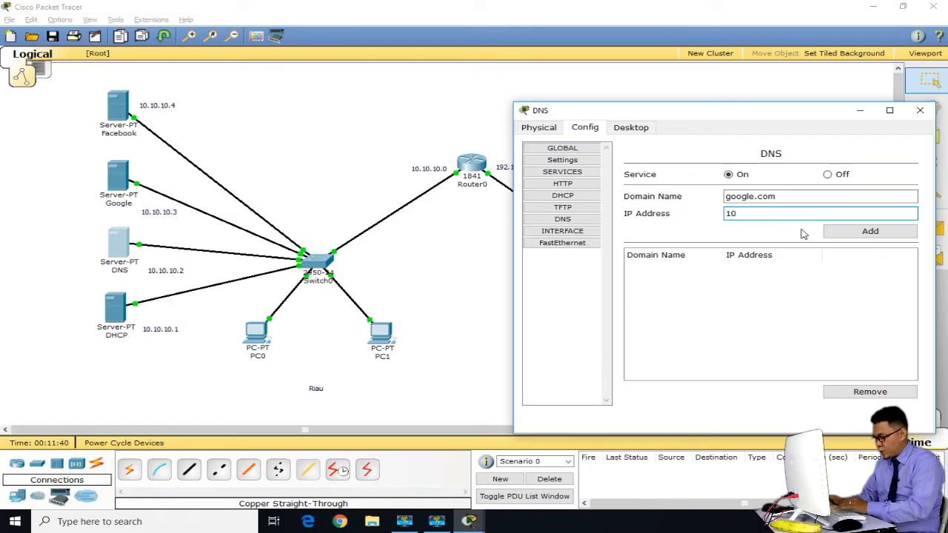
type("10.10.10.")
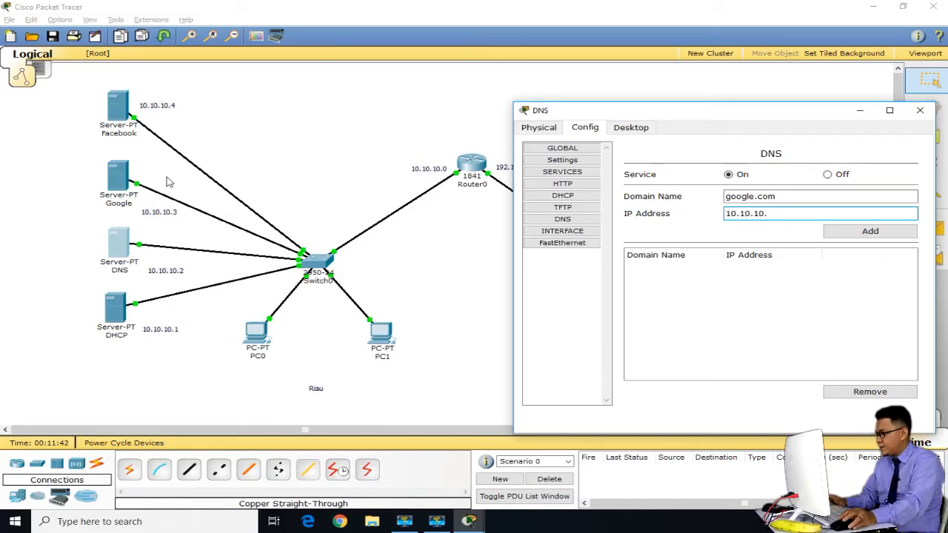
type("3")
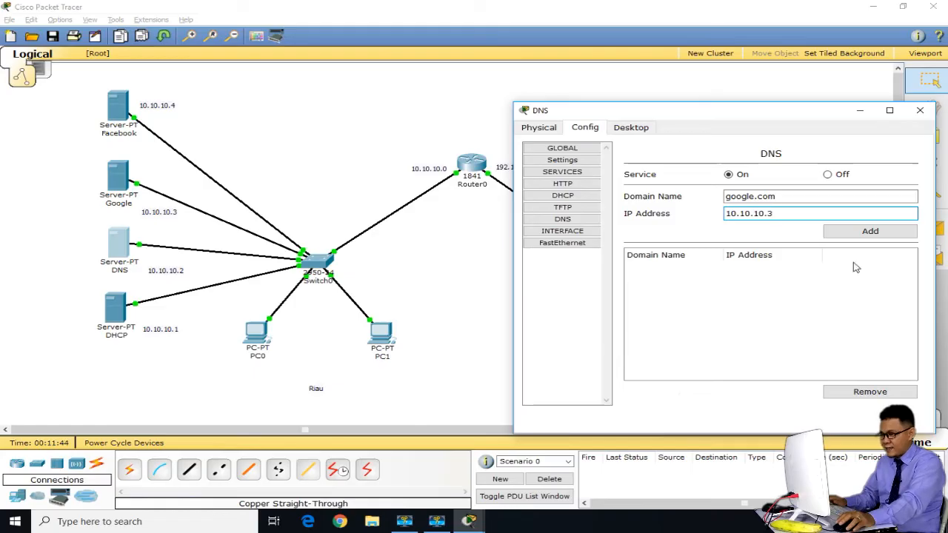
left_click(871, 231)
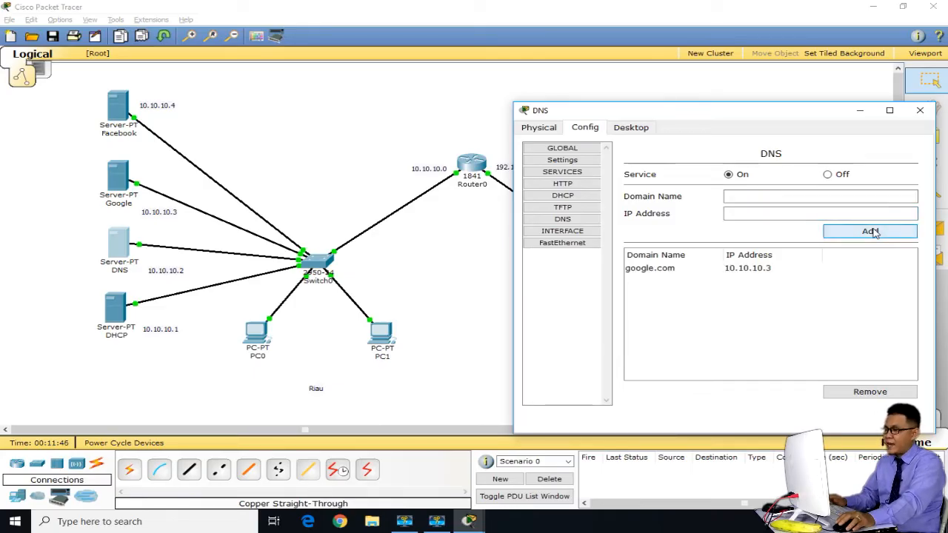
left_click(800, 198)
type("face")
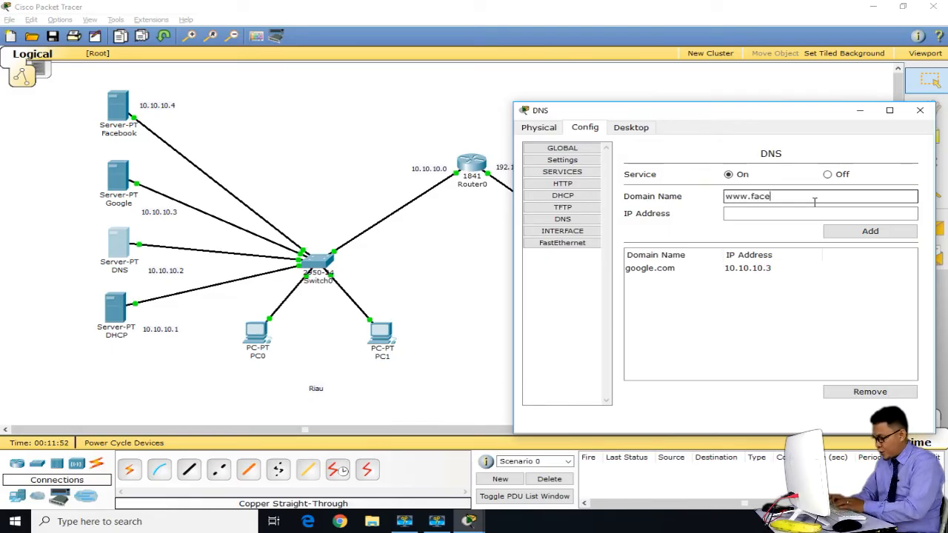
type("book.com")
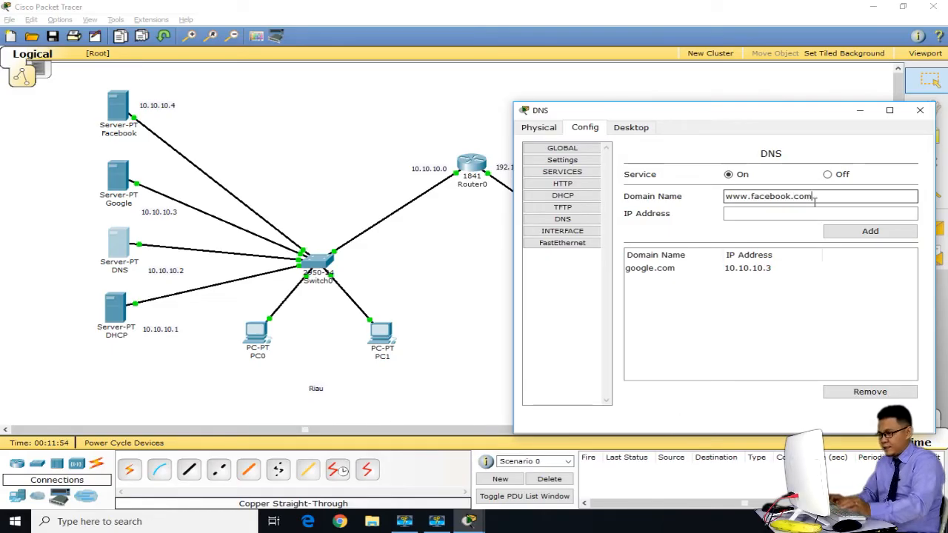
key("Tab")
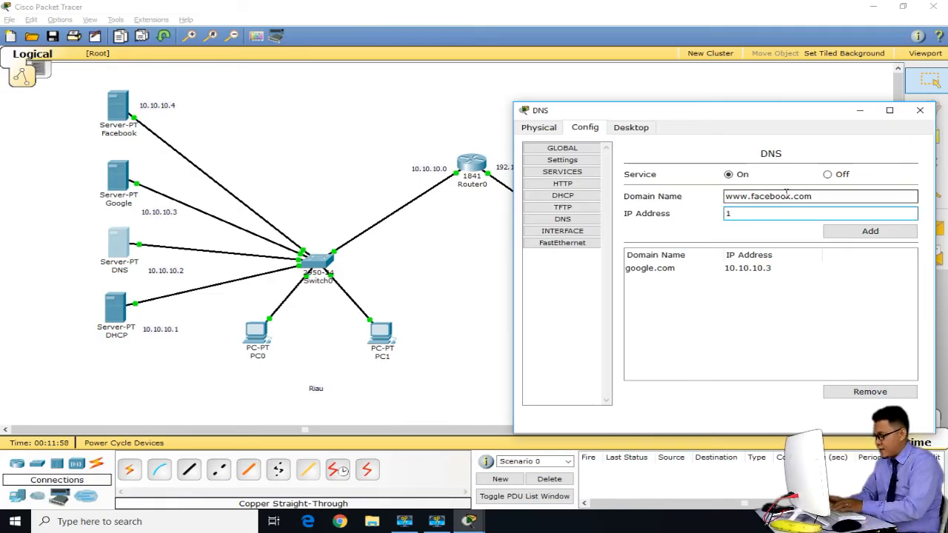
type("10.10.10.")
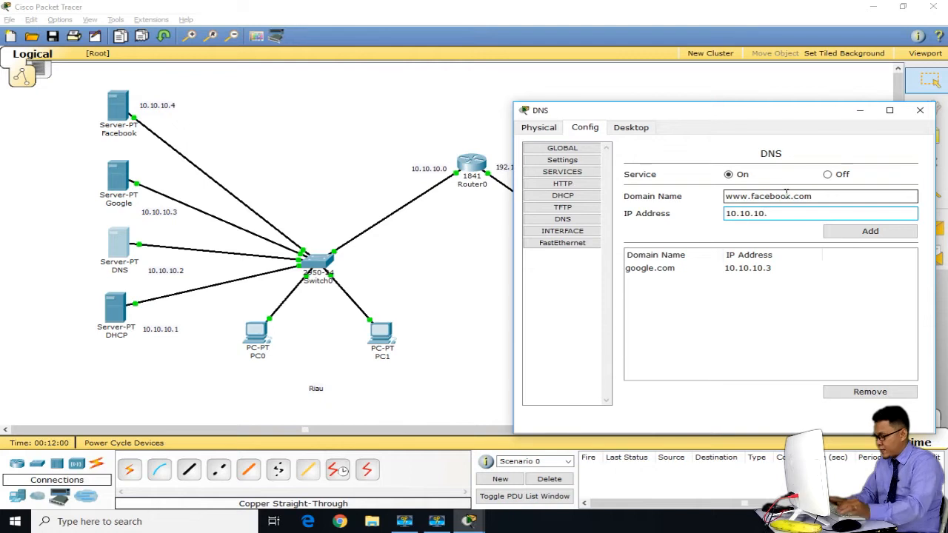
type("4")
left_click(851, 232)
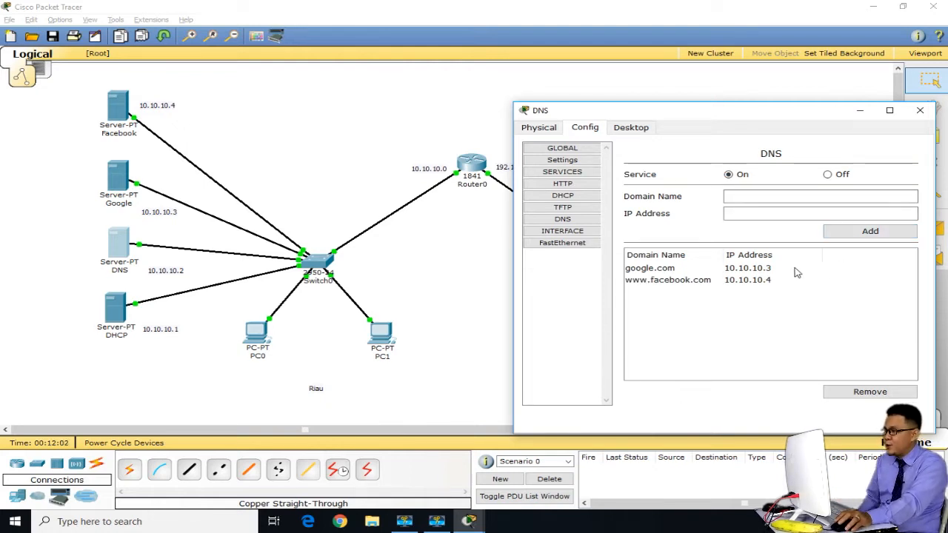
left_click(920, 110)
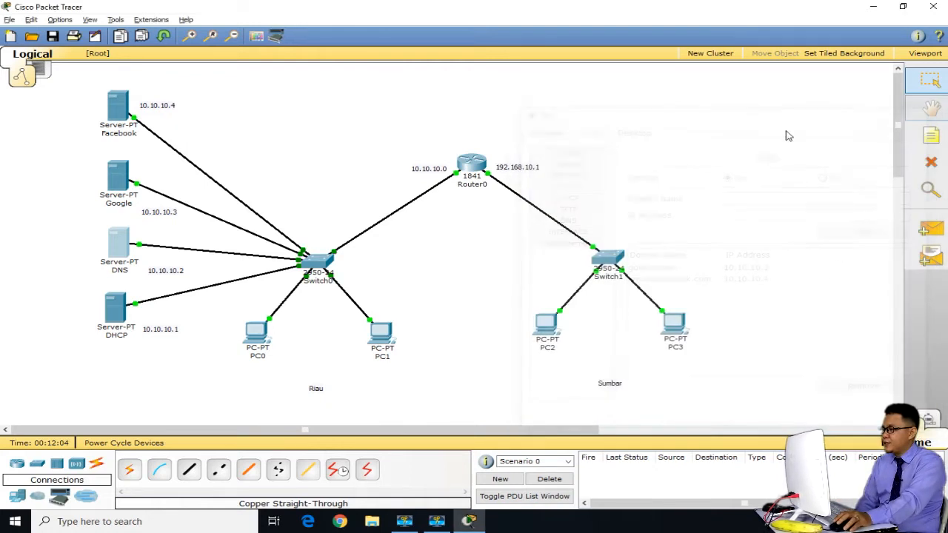
Review the DNS server's domain records and its IP configuration
left_click(124, 251)
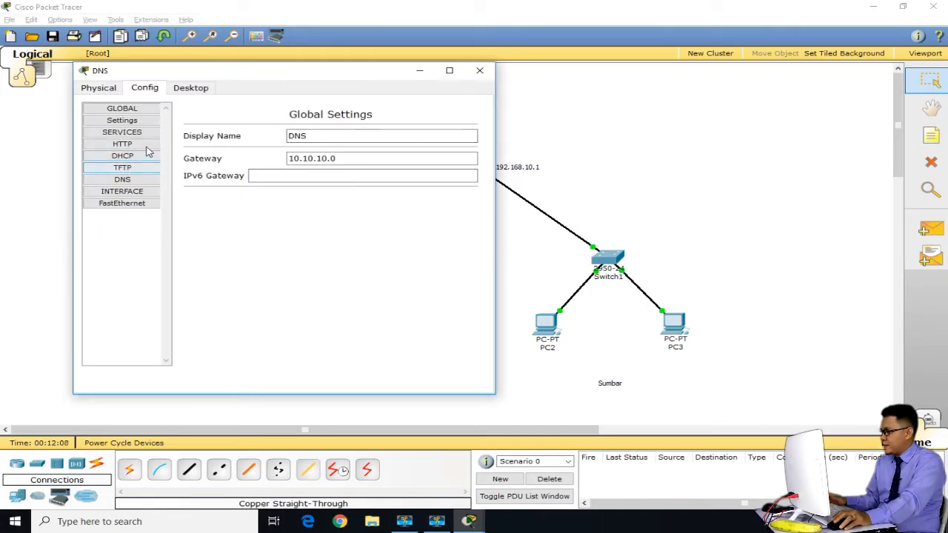
left_click(132, 179)
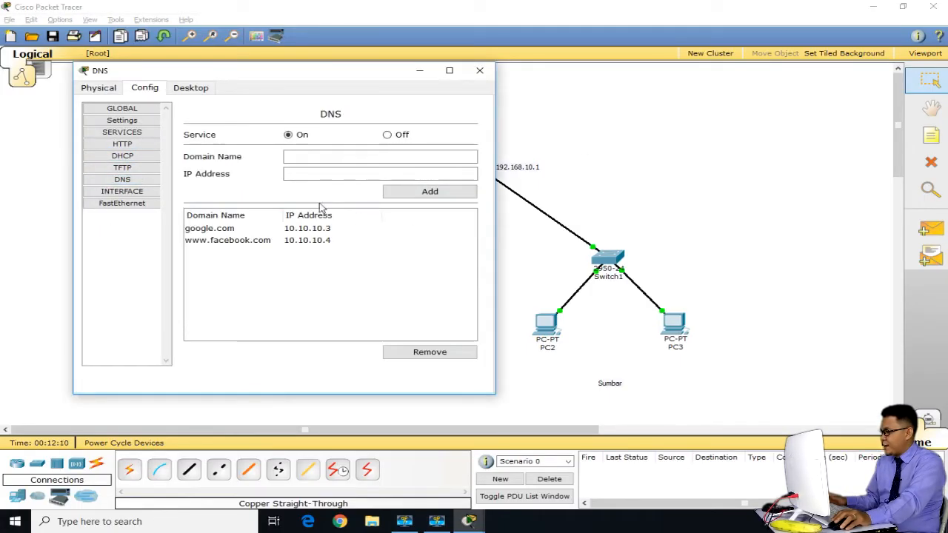
left_click_drag(304, 75, 570, 51)
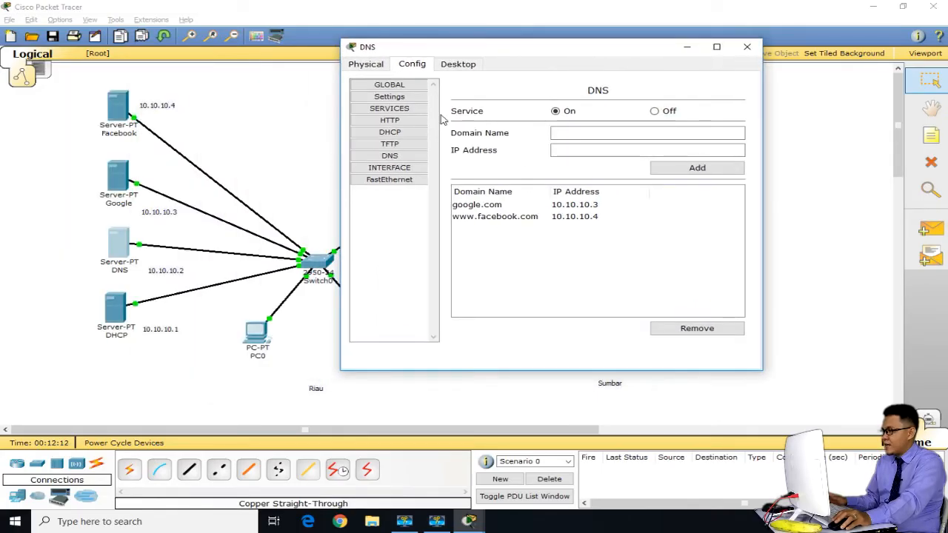
left_click(448, 64)
left_click(406, 107)
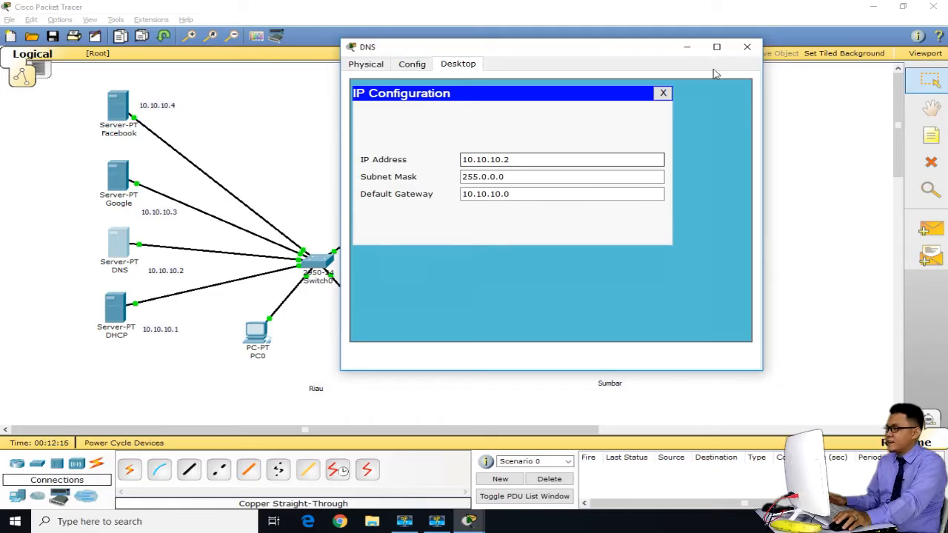
left_click(747, 47)
Give the Google server the static IP address 10.10.10.3, subnet mask 255.0.0.0 and default gateway 10.10.10.0
left_click(117, 178)
left_click_drag(194, 95, 537, 83)
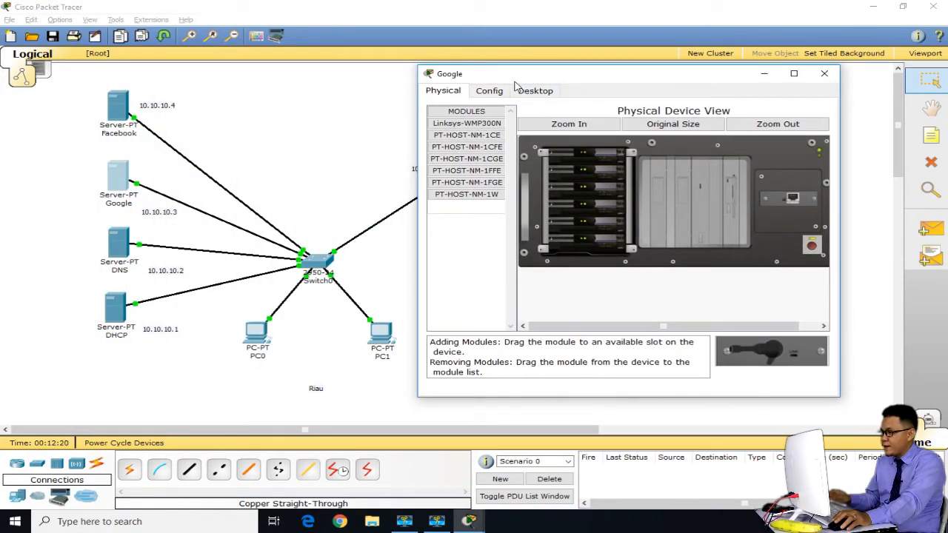
left_click(521, 93)
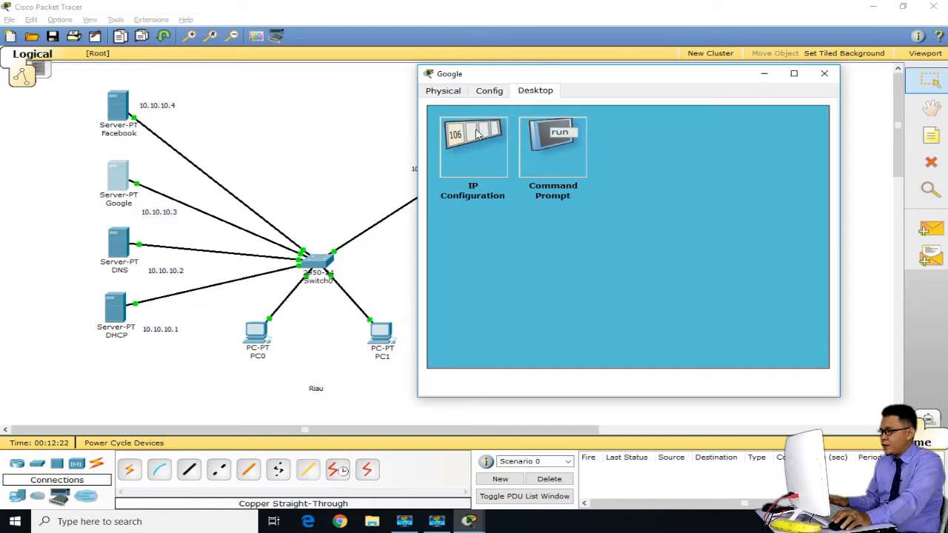
left_click(478, 133)
type("192")
type("10.10.10.3")
left_click(633, 207)
left_click(629, 220)
left_click_drag(600, 75, 713, 109)
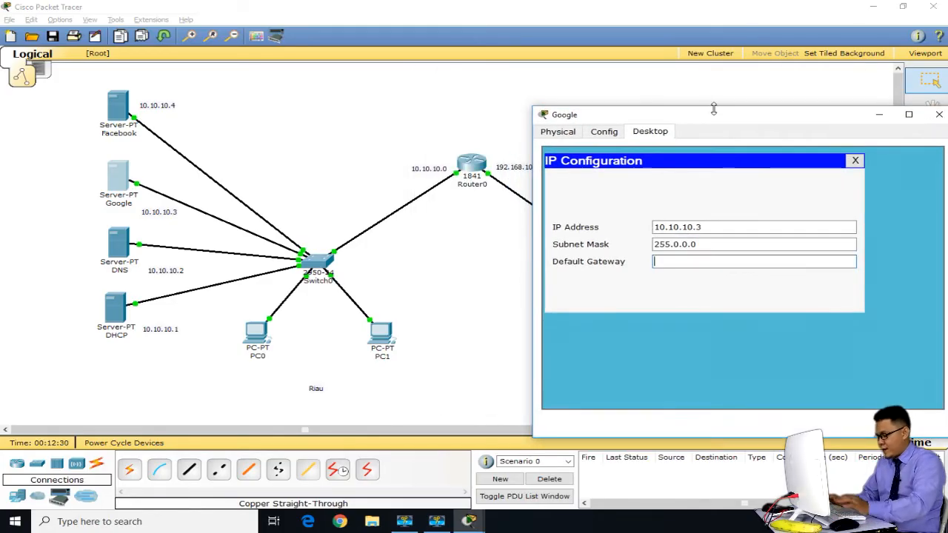
type("10.10.10.0")
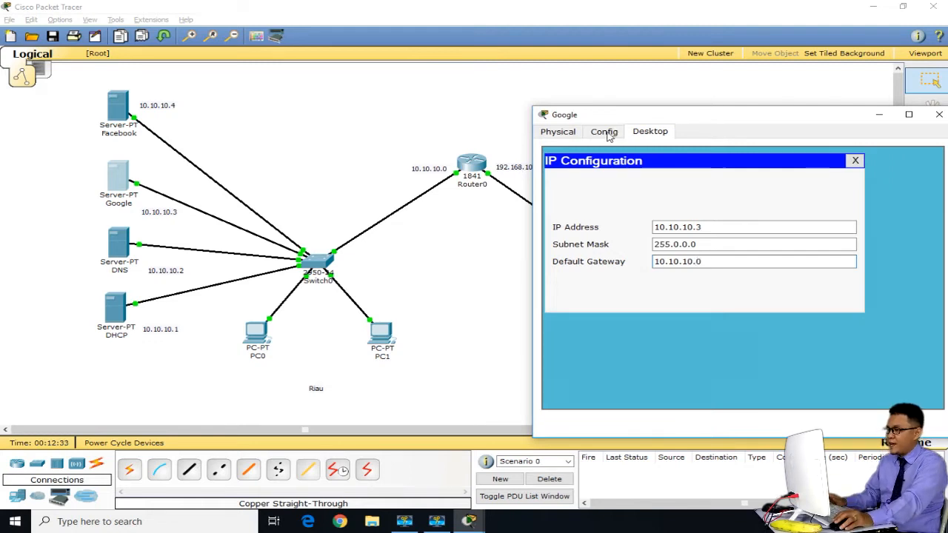
Open the Google server's HTTP default page content and switch to Chrome to find replacement page code
left_click(606, 132)
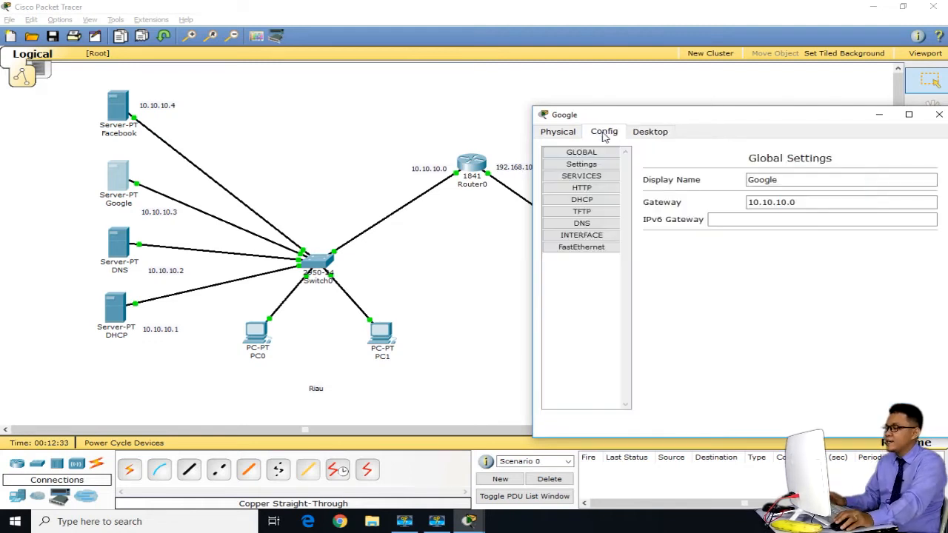
left_click(598, 190)
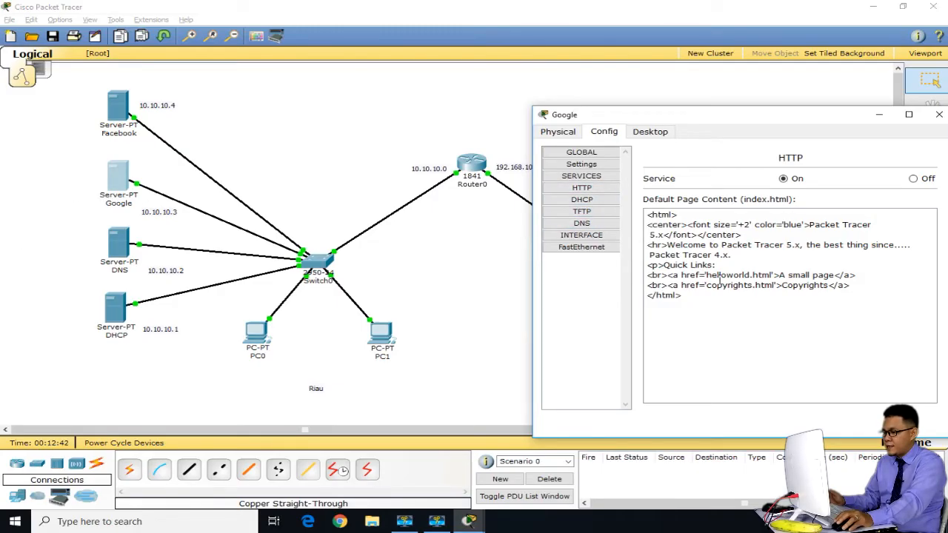
key("ctrl+a")
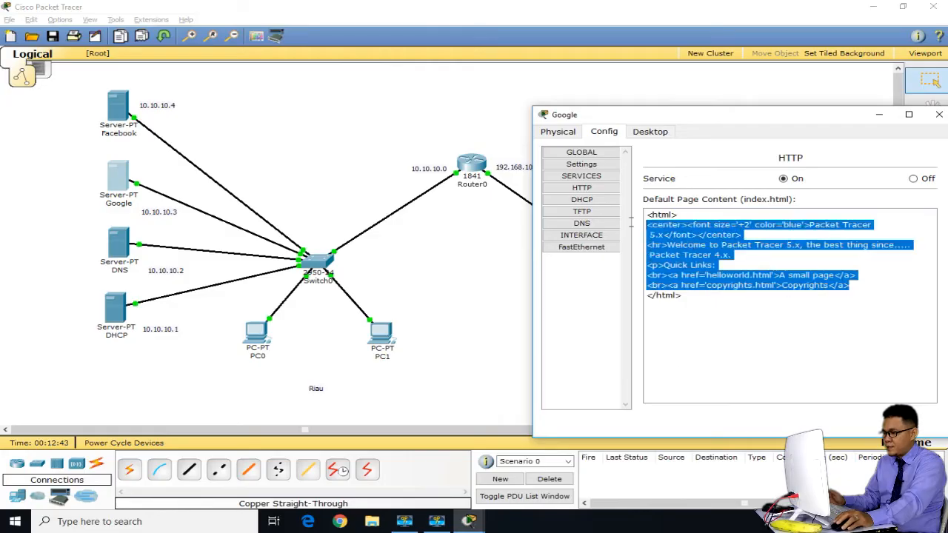
left_click(697, 235)
left_click(341, 523)
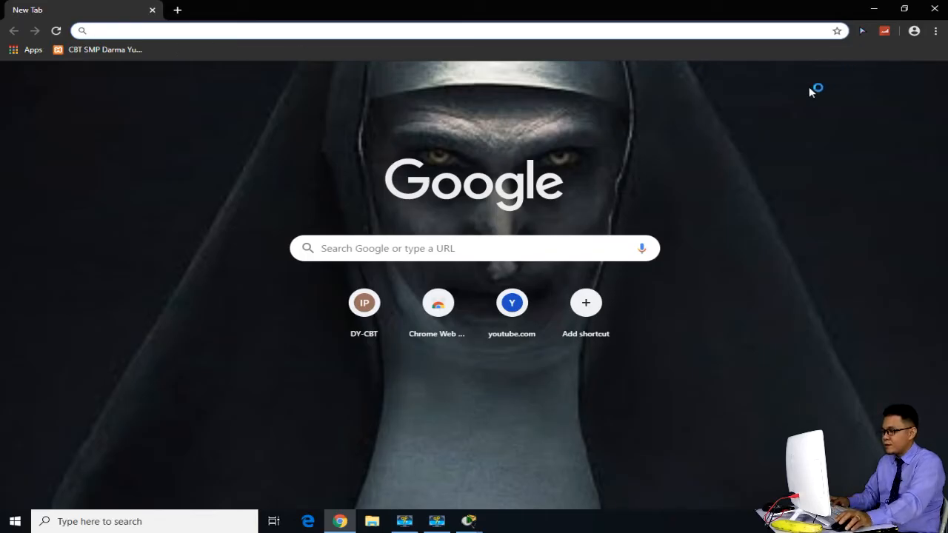
left_click(446, 306)
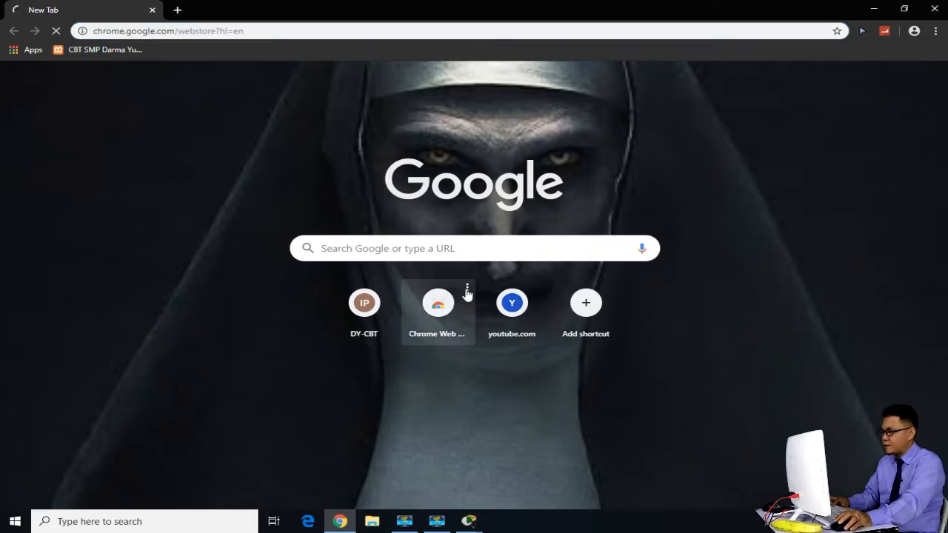
right_click(626, 138)
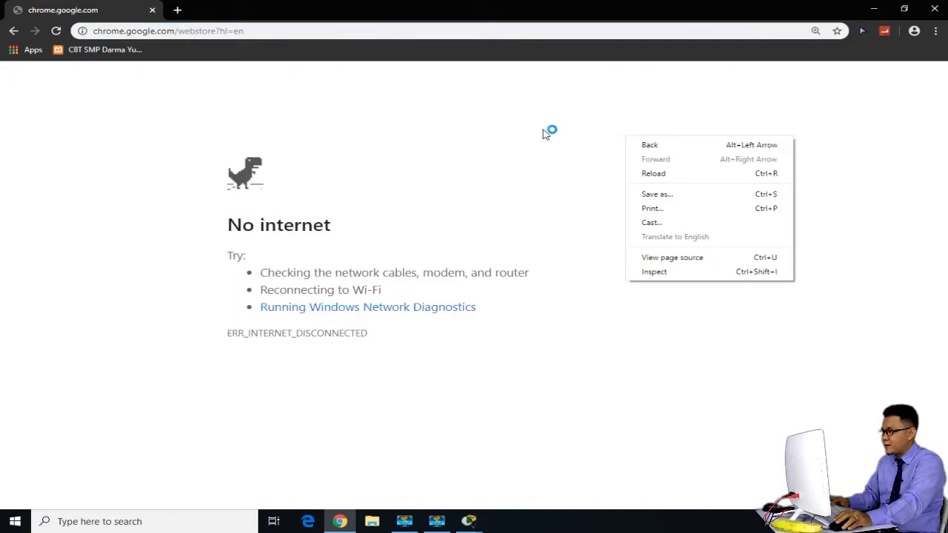
left_click(50, 34)
left_click(14, 30)
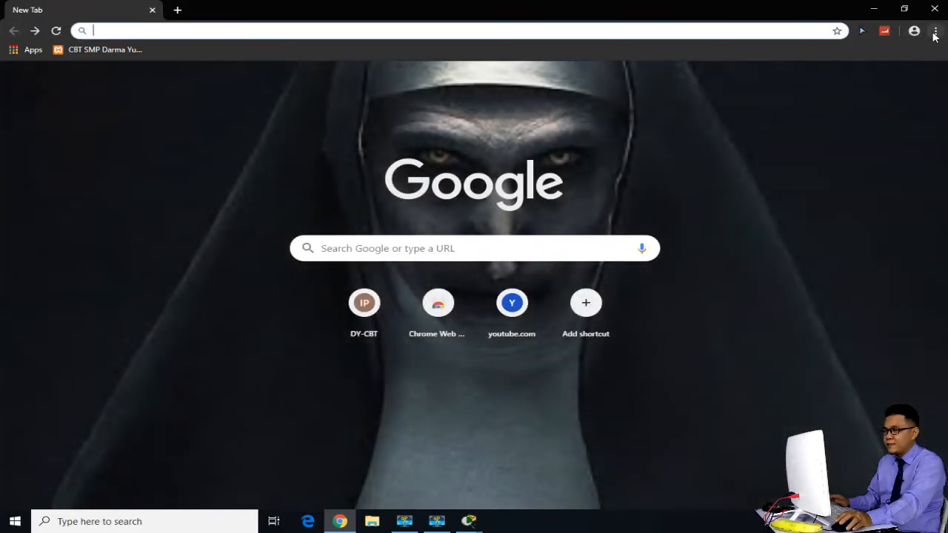
Try to get the new tab page's HTML code through Chrome's developer tools
left_click(936, 31)
mouse_move(849, 200)
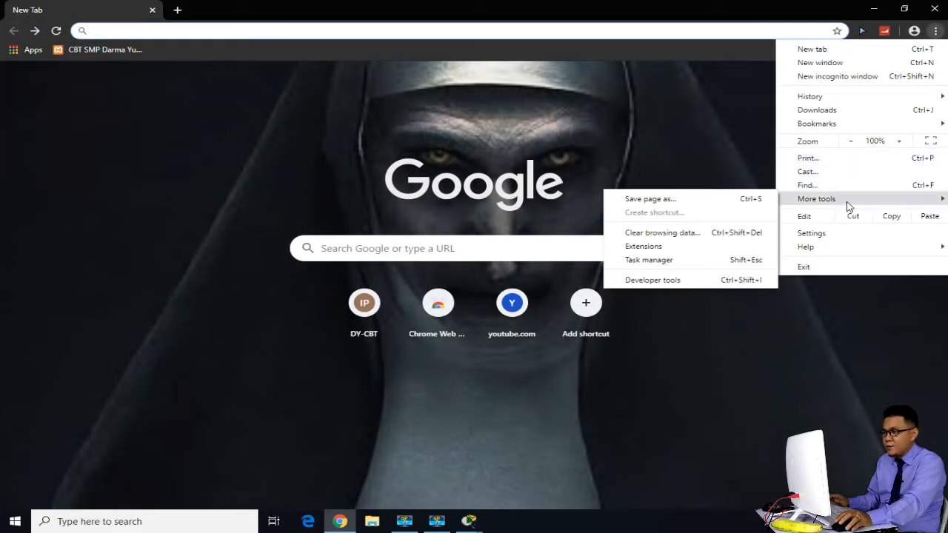
left_click(661, 280)
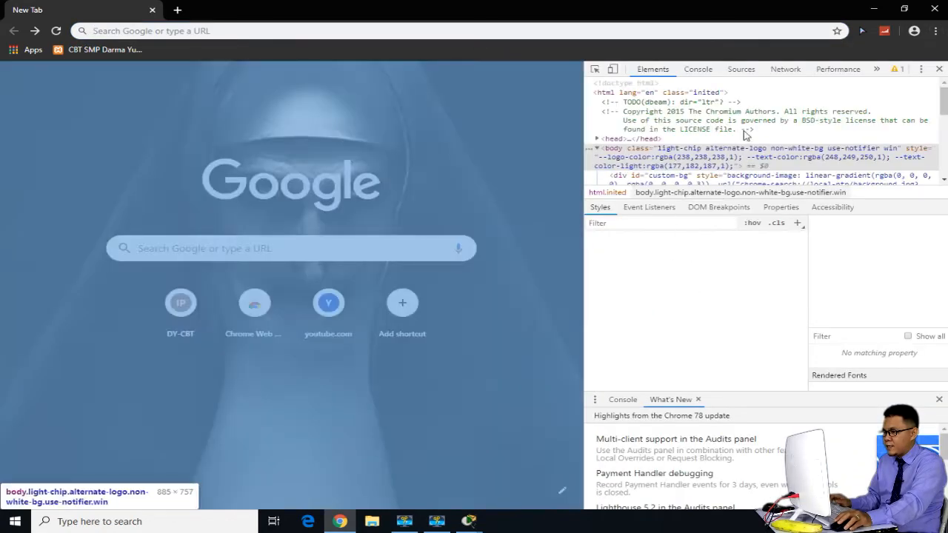
left_click(667, 104)
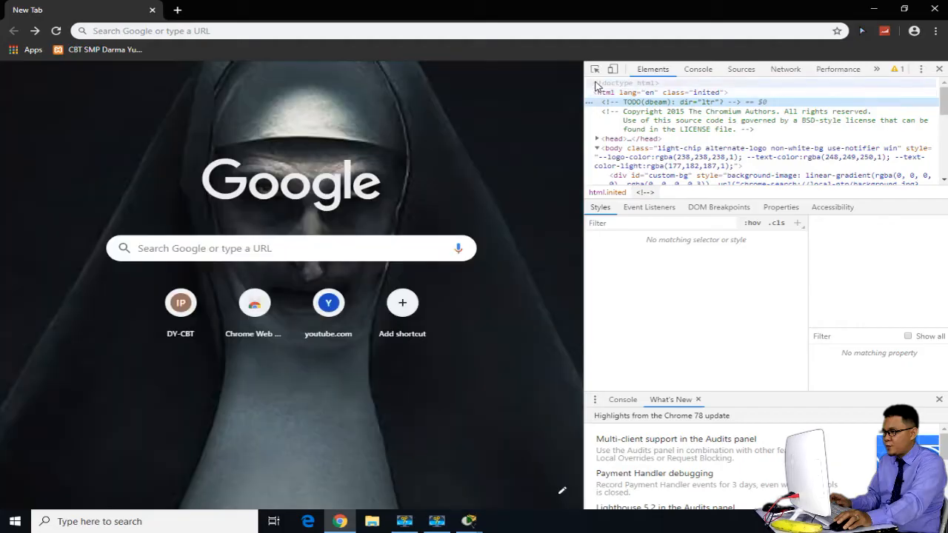
left_click(596, 84)
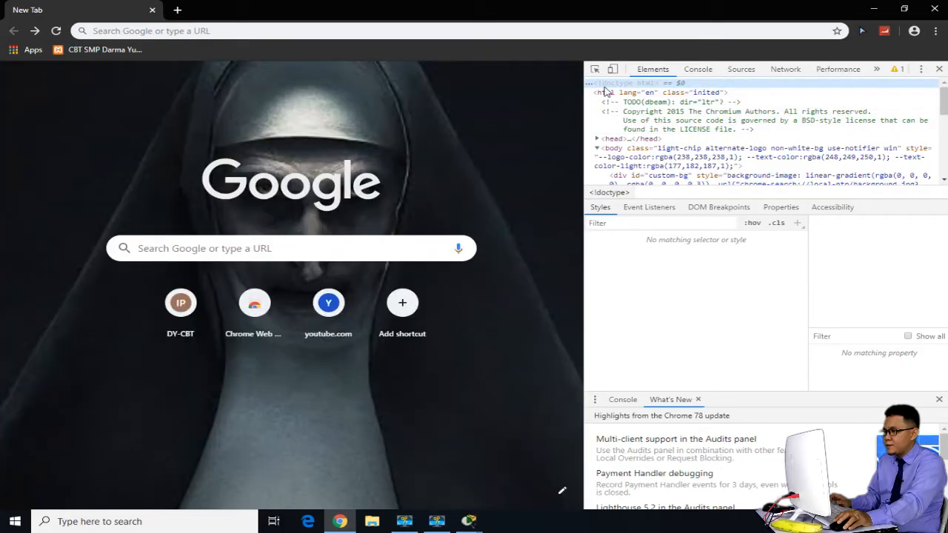
left_click(700, 70)
left_click(740, 70)
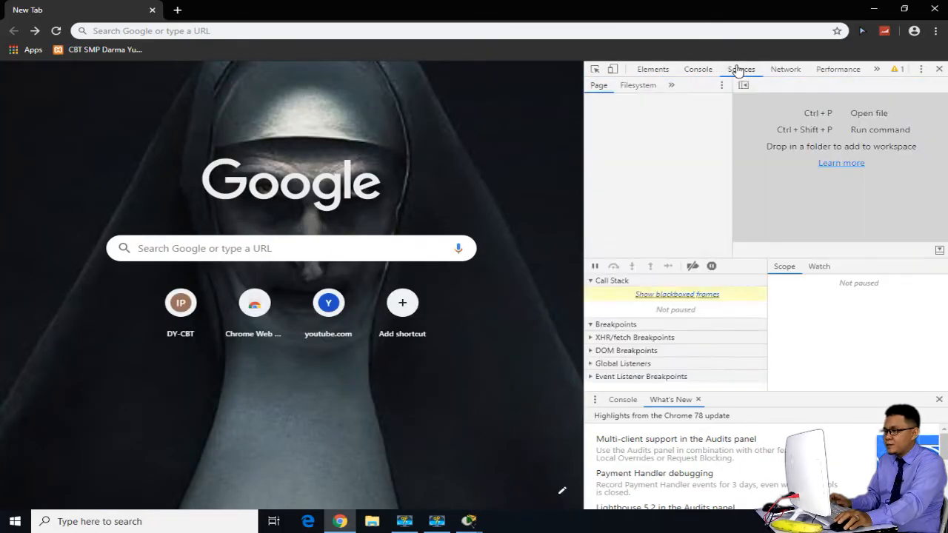
left_click(663, 70)
left_click(939, 69)
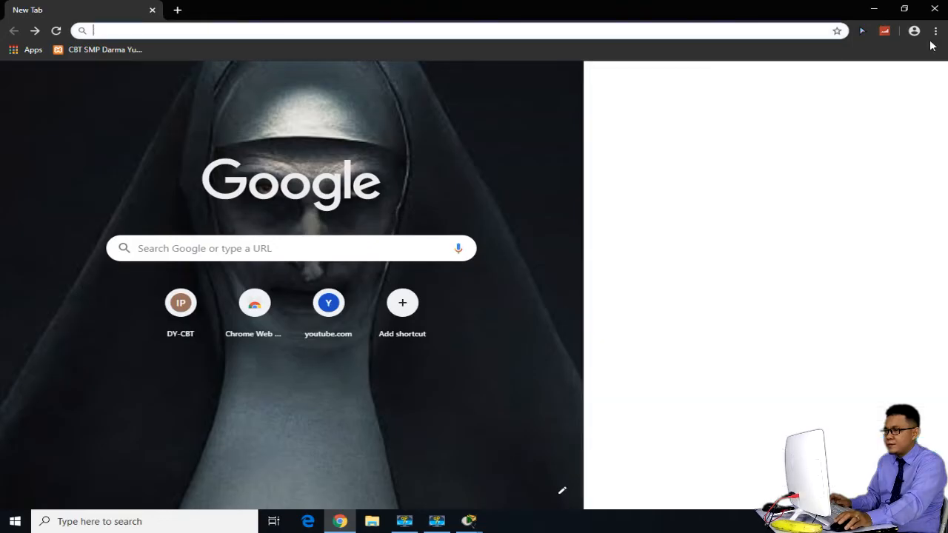
left_click(935, 30)
left_click(647, 175)
Open the page source of Chrome's new tab page and copy all of its HTML code
right_click(648, 175)
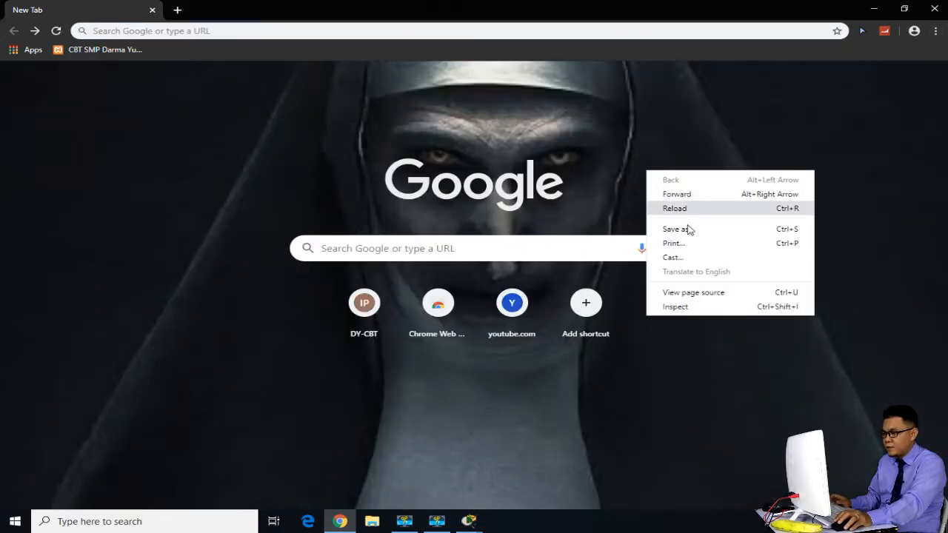
left_click(703, 300)
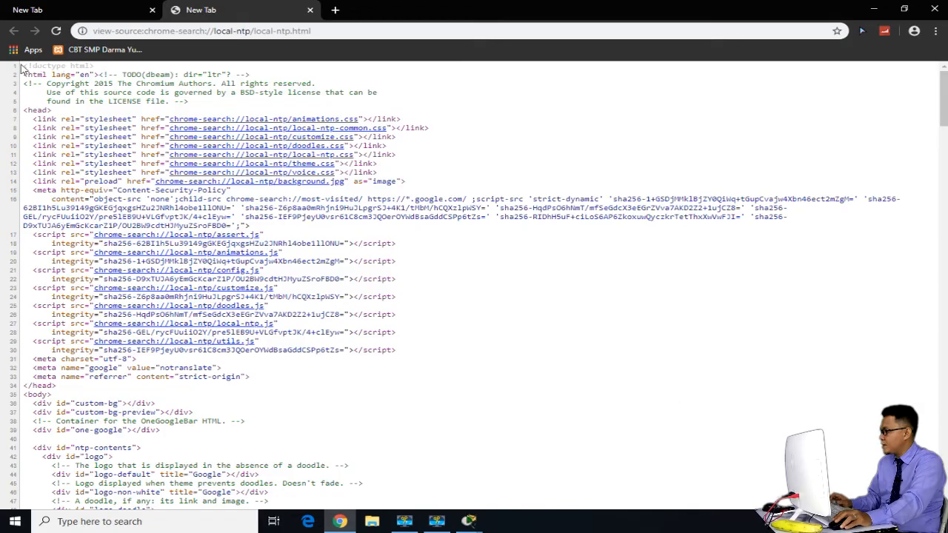
key("ctrl+a")
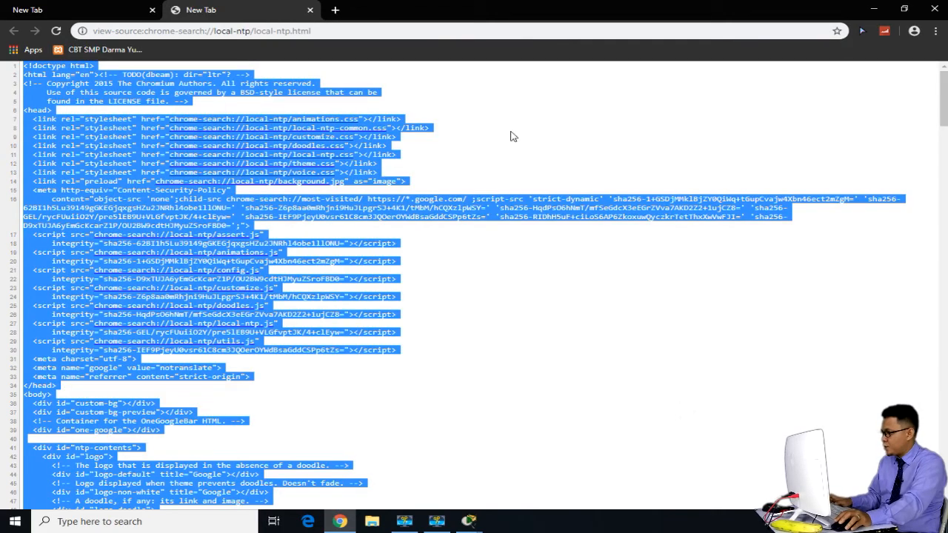
Switch back to Packet Tracer and replace the Google server's index.html content with the copied page source
key("alt+Tab")
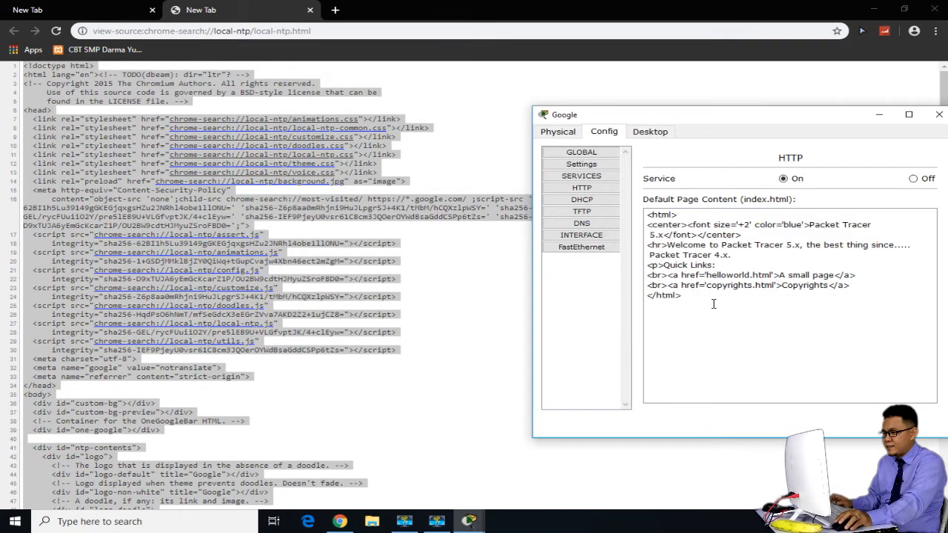
left_click_drag(719, 307, 606, 207)
key("ctrl+v")
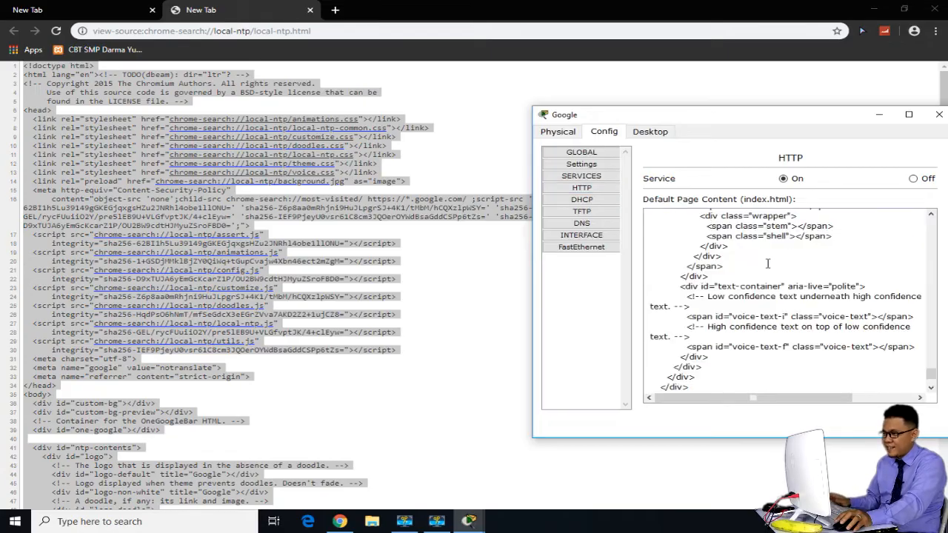
left_click_drag(744, 120, 548, 119)
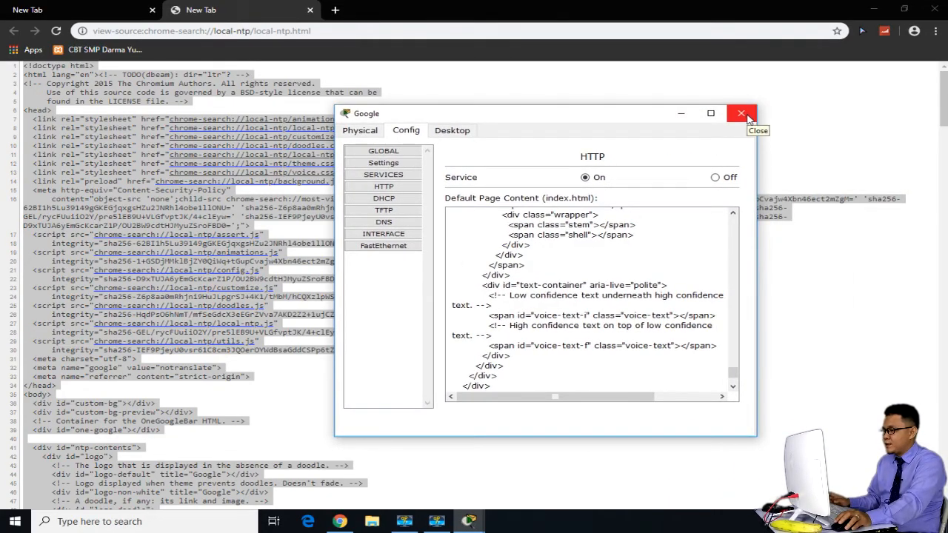
left_click(384, 187)
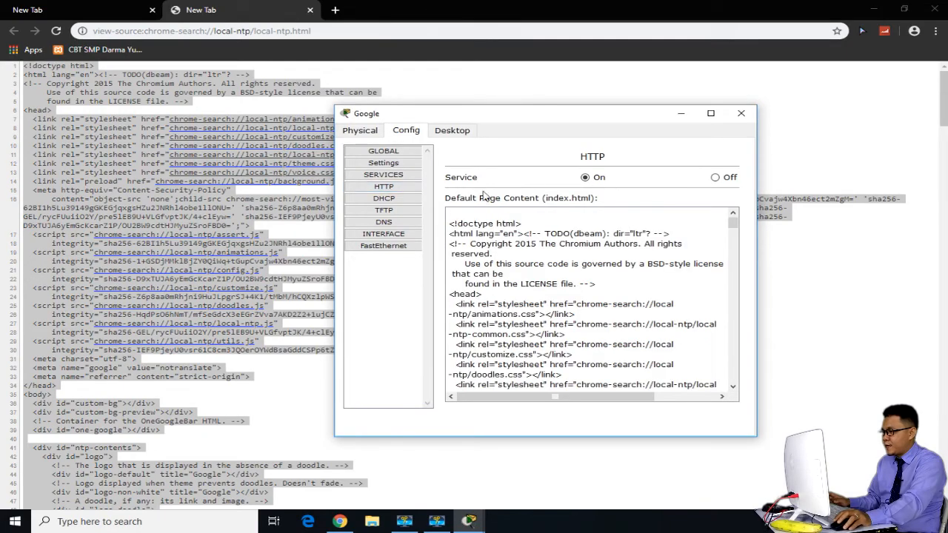
Turn off the Google server's TFTP service, check its DNS settings, and close its configuration window and Chrome
left_click(399, 200)
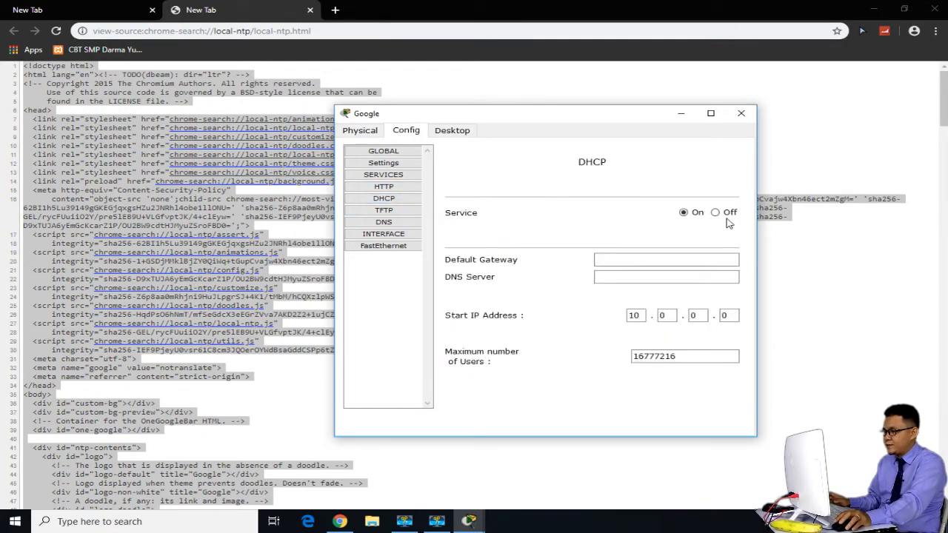
left_click(384, 211)
left_click(729, 178)
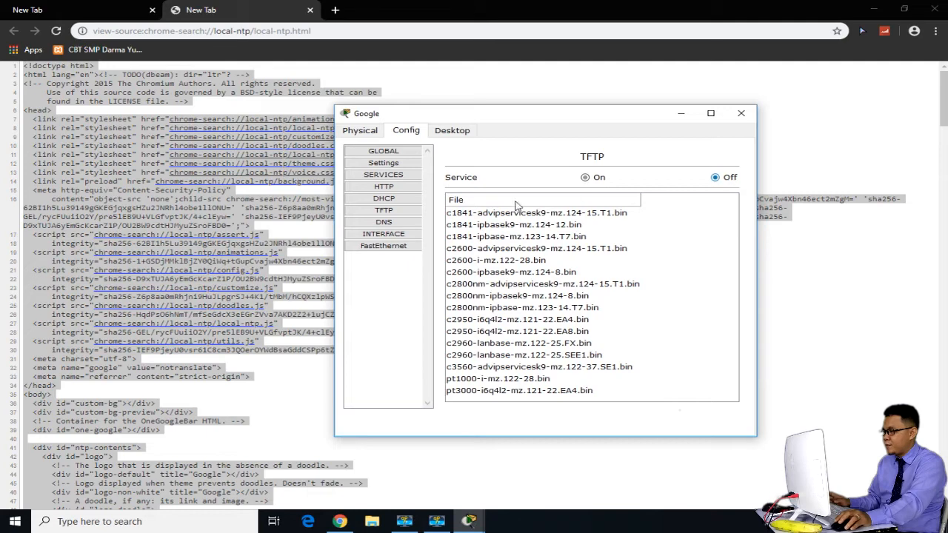
left_click(397, 222)
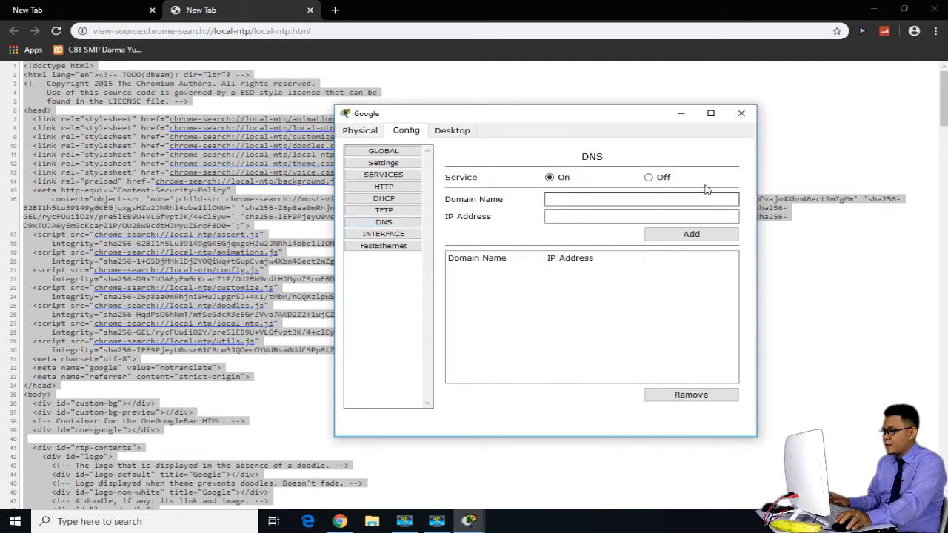
left_click(741, 113)
left_click(936, 7)
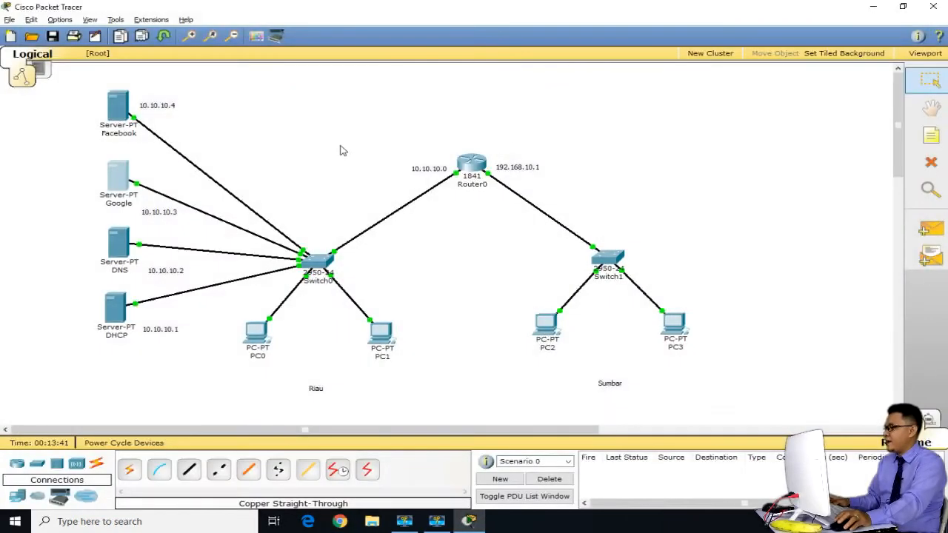
Reopen the Google server's HTTP settings, check the index.html content and close the window
left_click(119, 181)
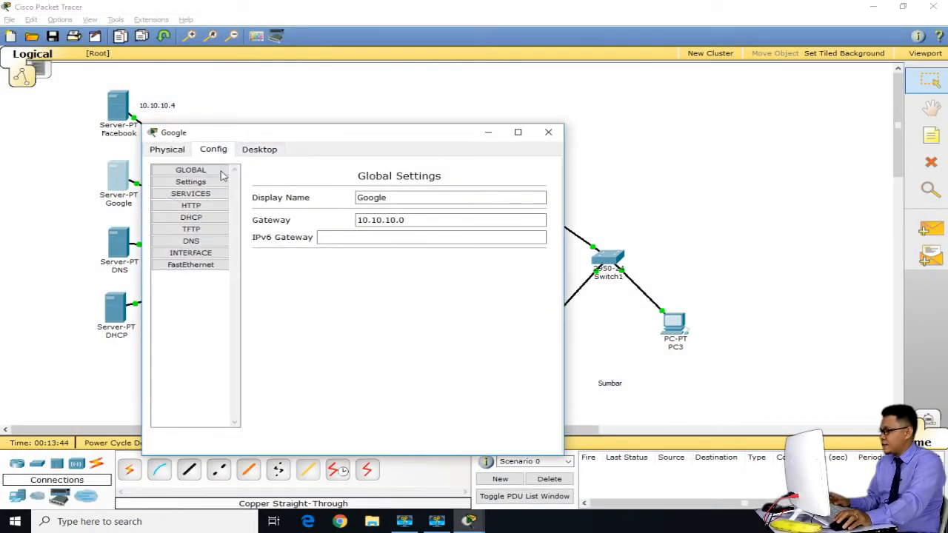
left_click(190, 205)
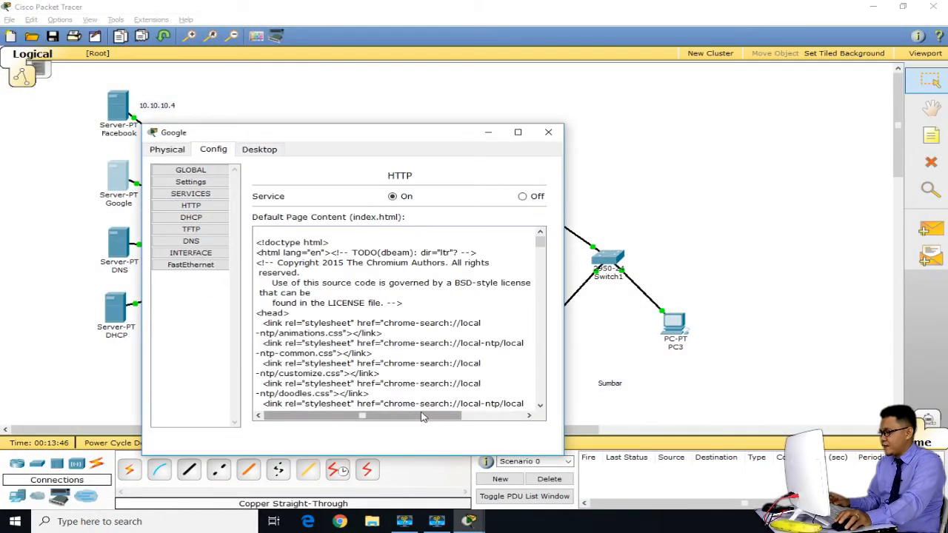
left_click_drag(449, 417, 517, 258)
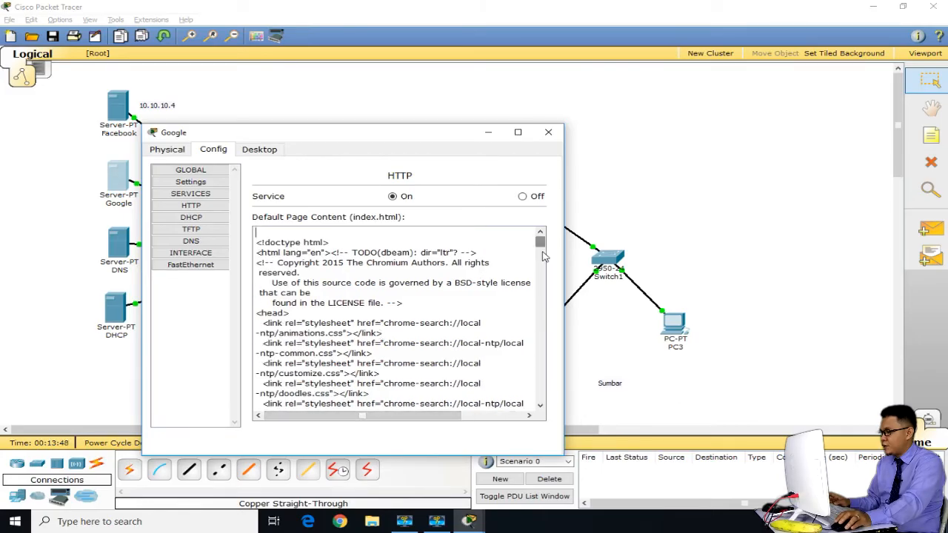
left_click(548, 132)
Set the Facebook server's IP address to 10.10.10.4, subnet mask to 255.0.0.0 and default gateway to 10.10.10.0
left_click(118, 106)
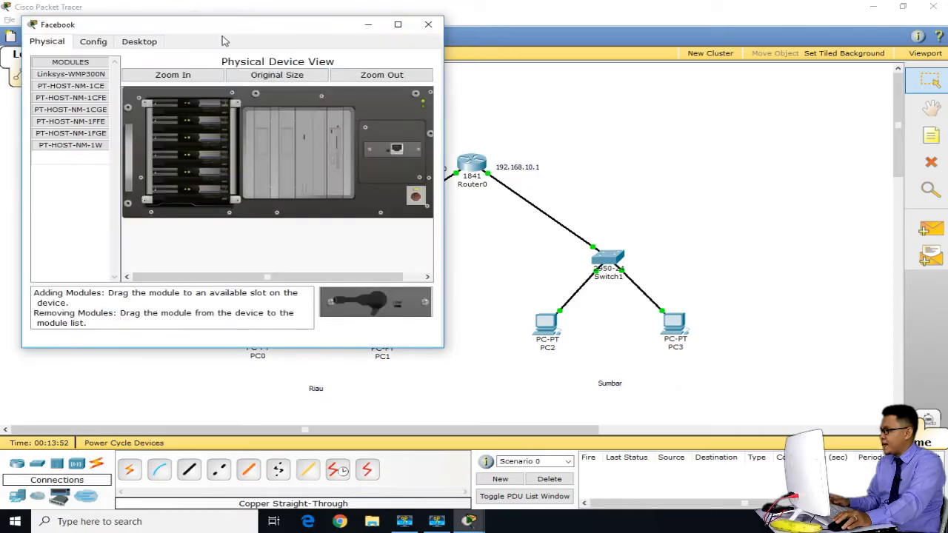
left_click_drag(250, 34, 493, 80)
left_click(371, 91)
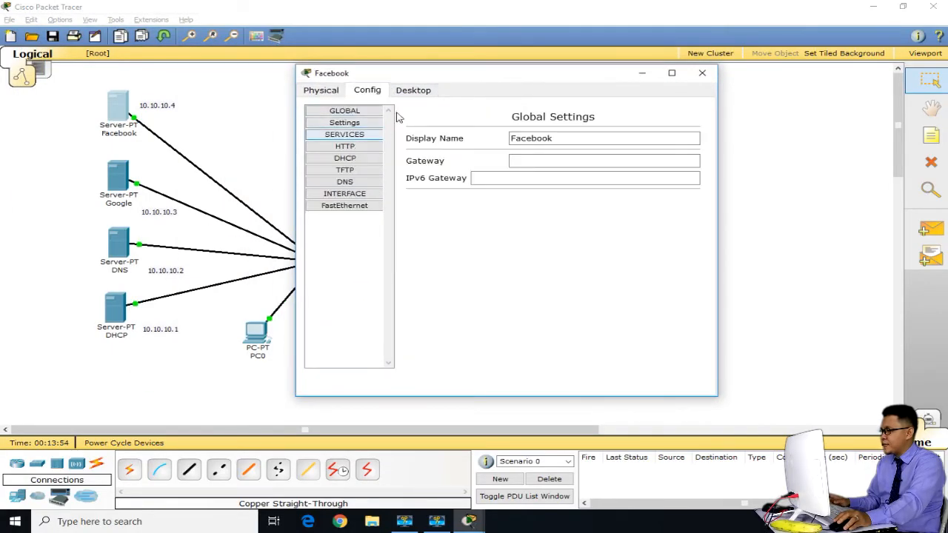
left_click(412, 90)
left_click(344, 138)
left_click(431, 186)
type("10.10.10.4")
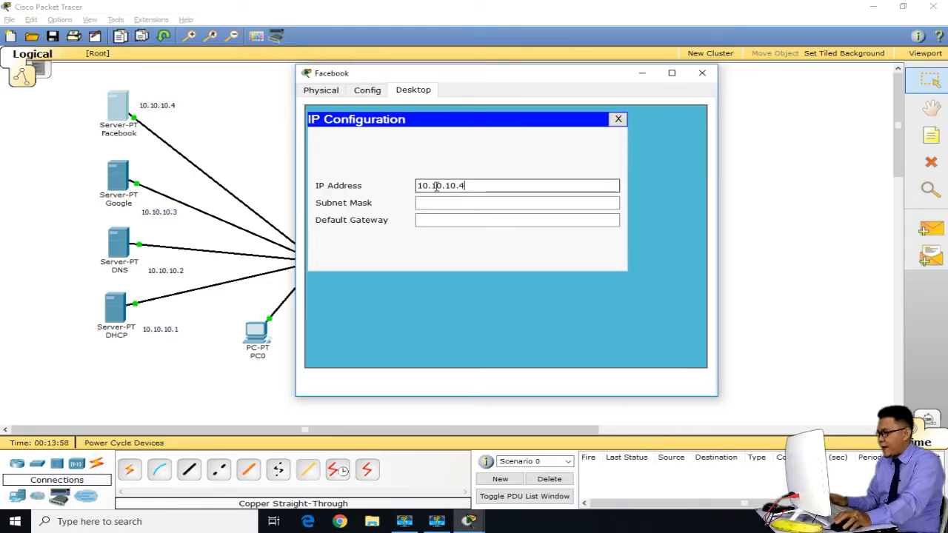
left_click(433, 202)
left_click(444, 220)
type("10.10.10.0")
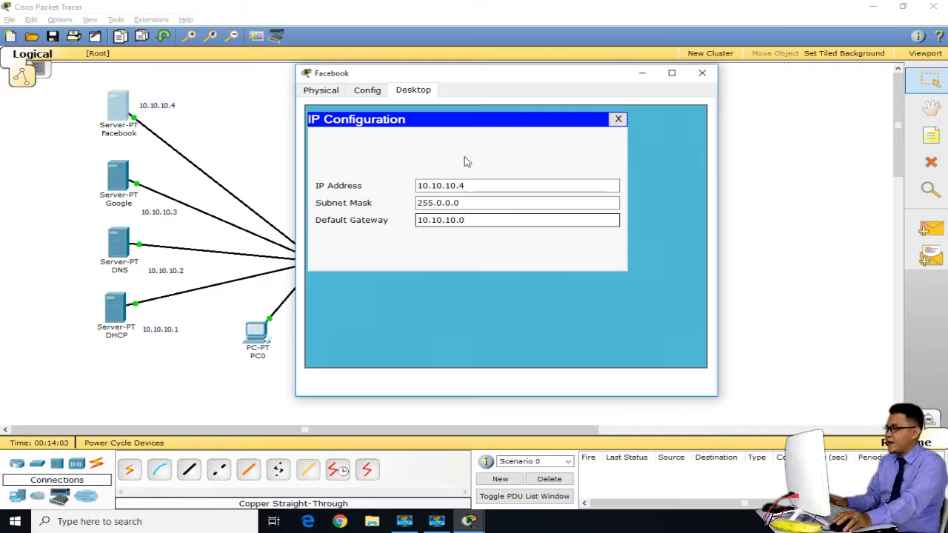
Turn off the DHCP and TFTP services on the Facebook server
left_click(375, 90)
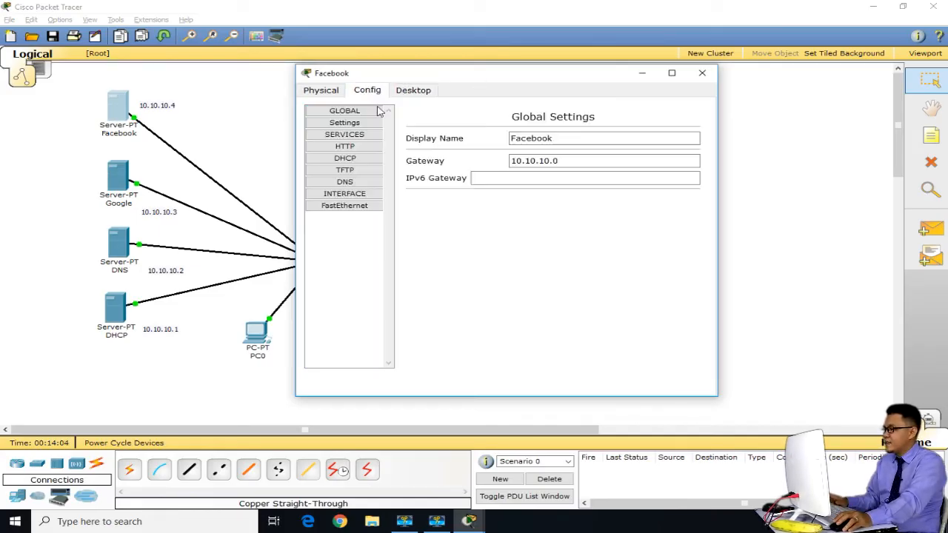
left_click(361, 182)
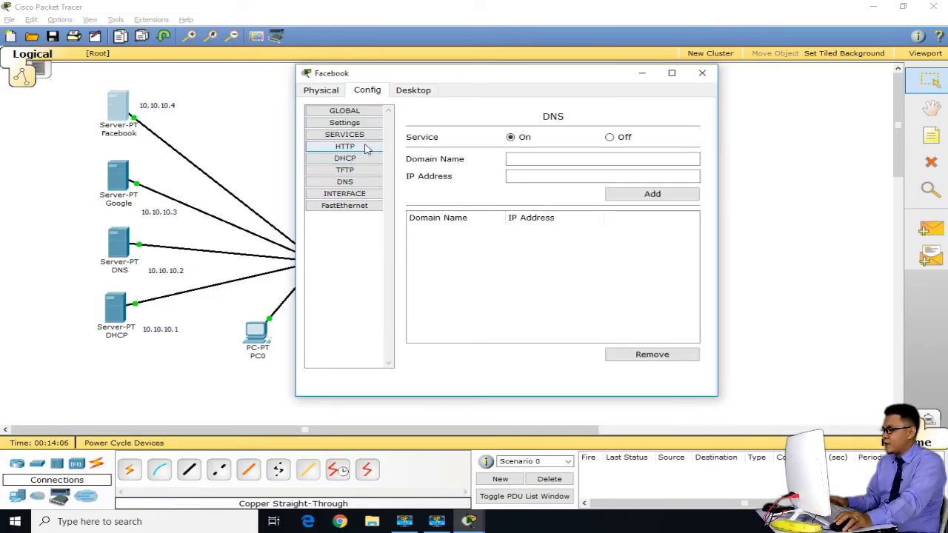
left_click(362, 158)
left_click(677, 172)
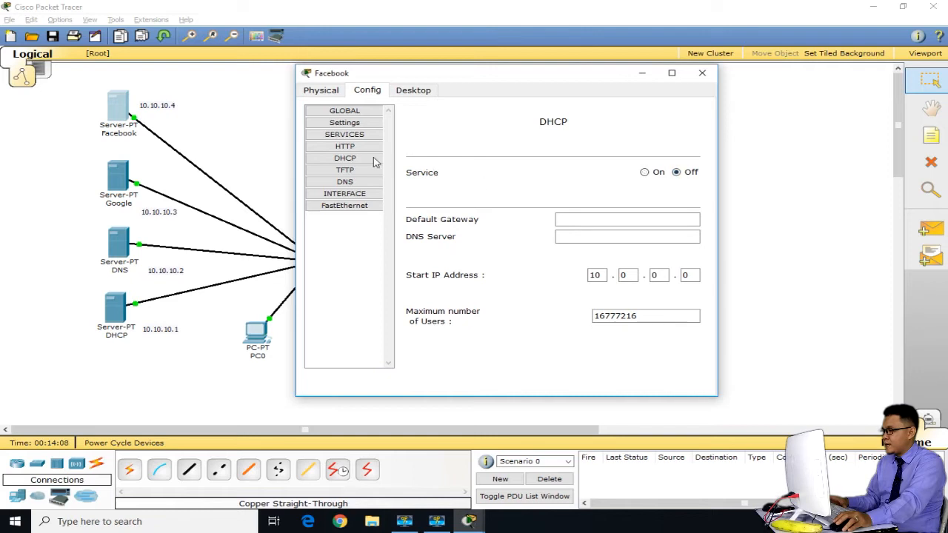
left_click(371, 170)
left_click(683, 138)
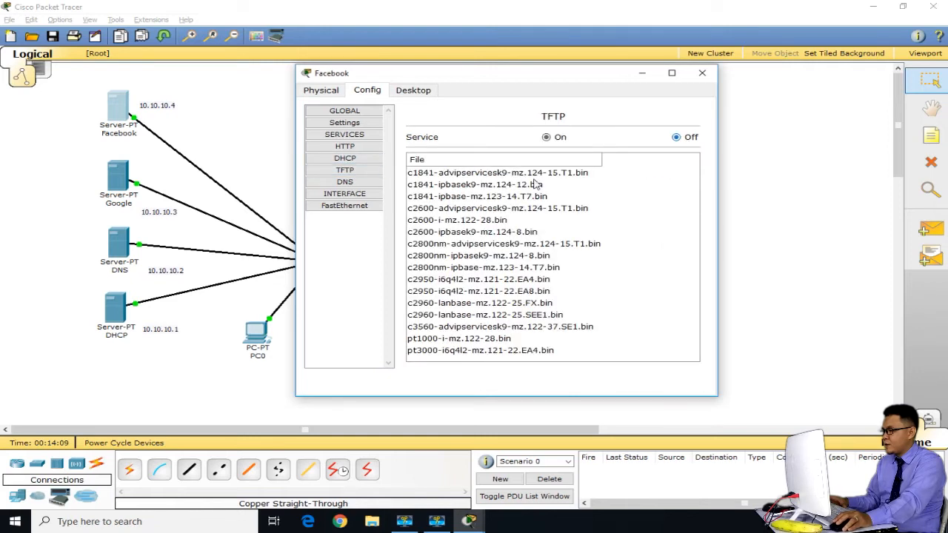
left_click(371, 181)
Replace the body of the Facebook server's index.html with the centred text "ini halaman facebook" and close its configuration window
left_click(372, 147)
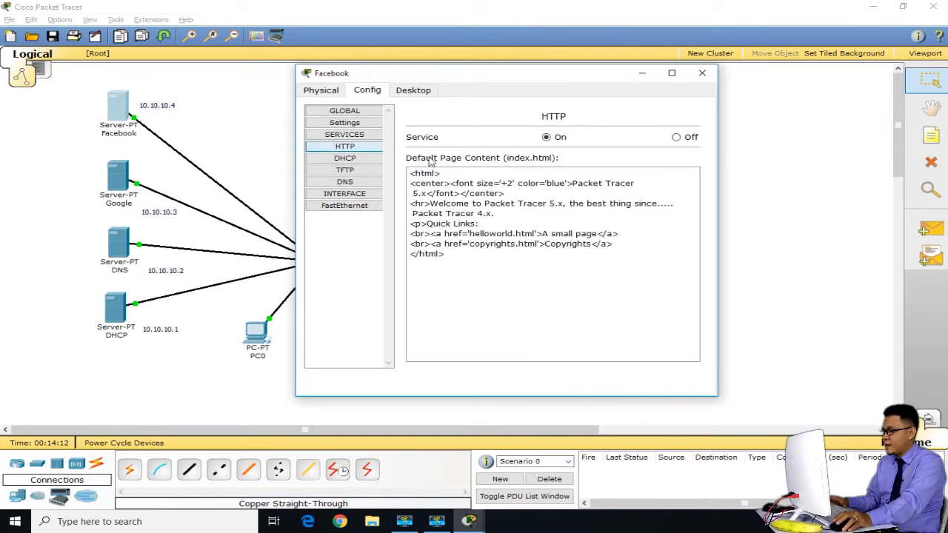
left_click_drag(623, 249, 460, 189)
type("in")
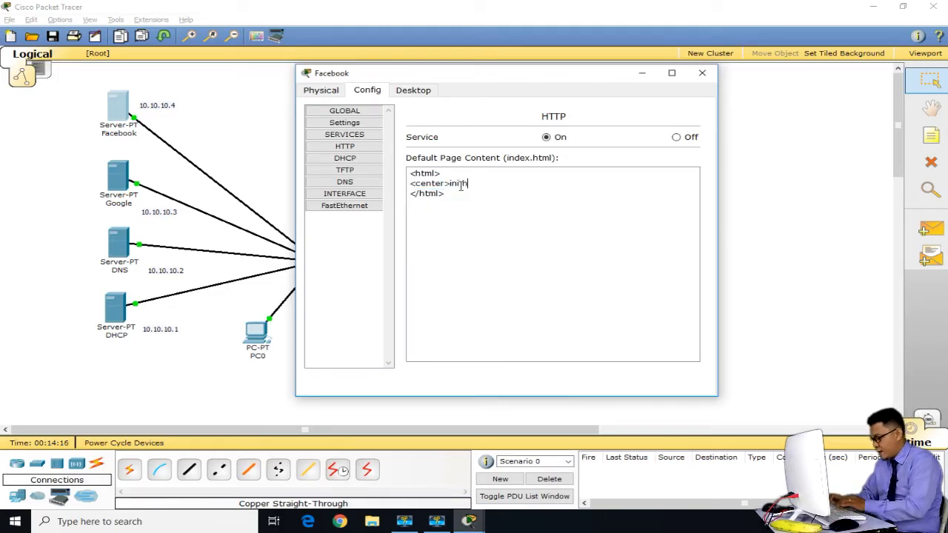
type("i halaman facebook</center>")
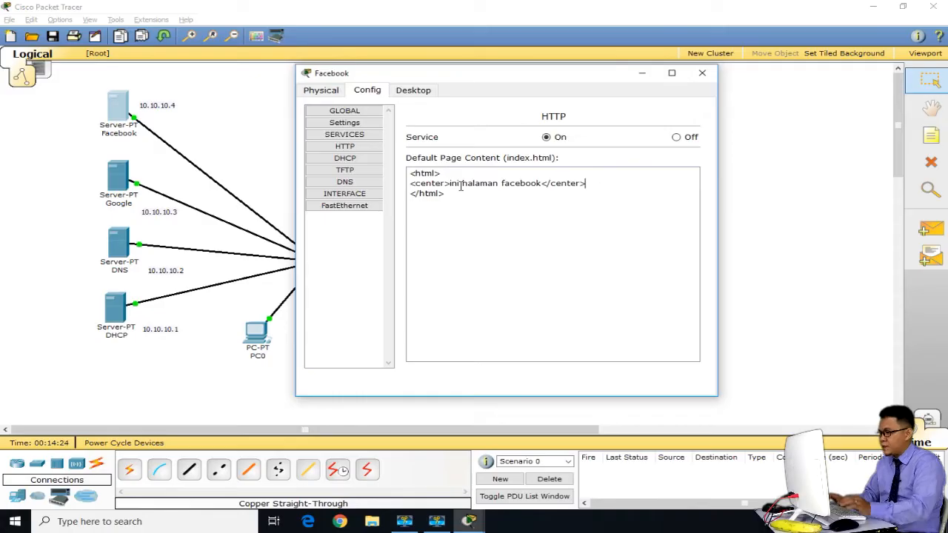
left_click(449, 197)
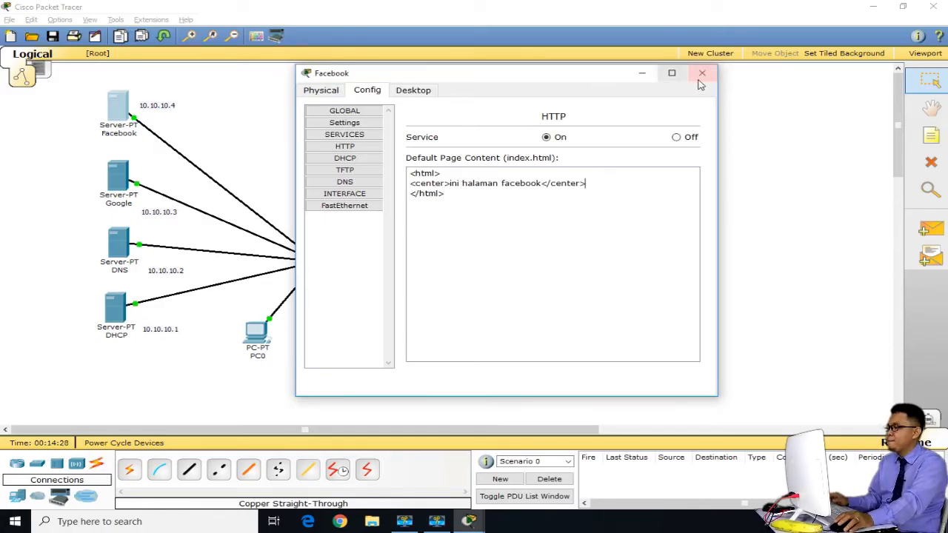
left_click(414, 93)
left_click(374, 94)
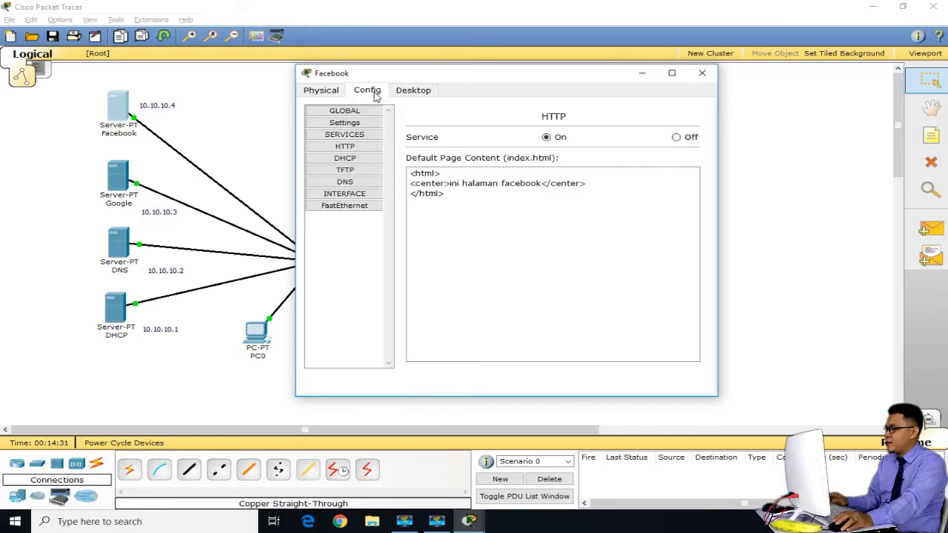
left_click(361, 158)
left_click(702, 73)
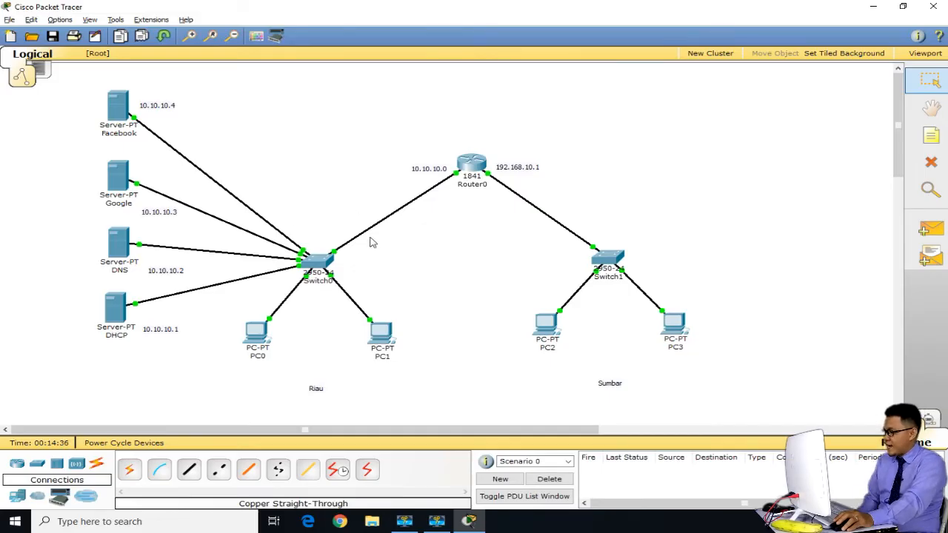
Set PC0's IP configuration to DHCP, check the assigned addresses and close its window
left_click(255, 338)
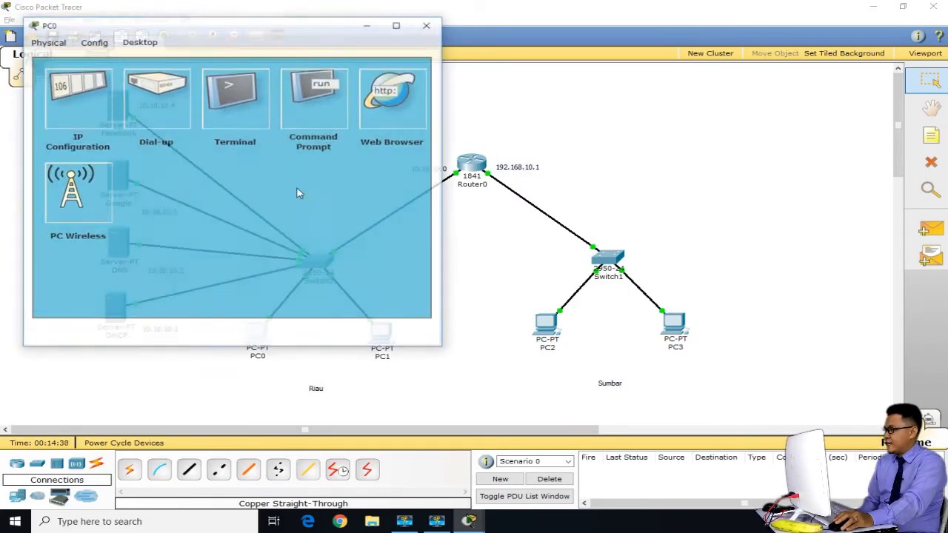
left_click_drag(324, 32, 763, 32)
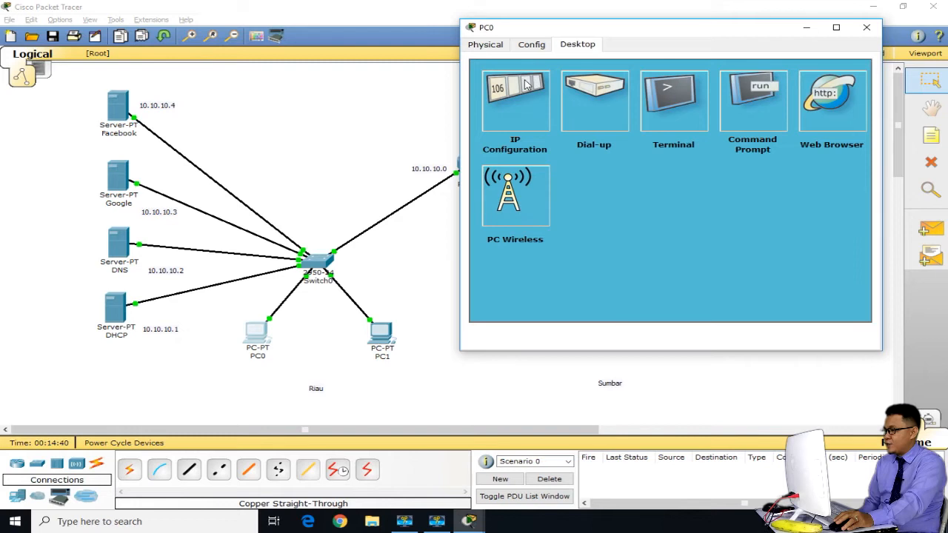
left_click(526, 85)
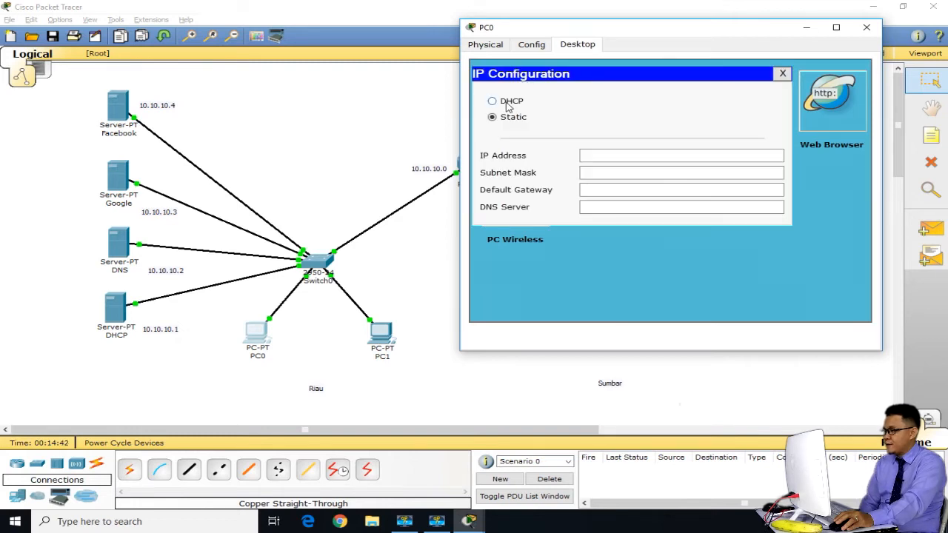
left_click(508, 105)
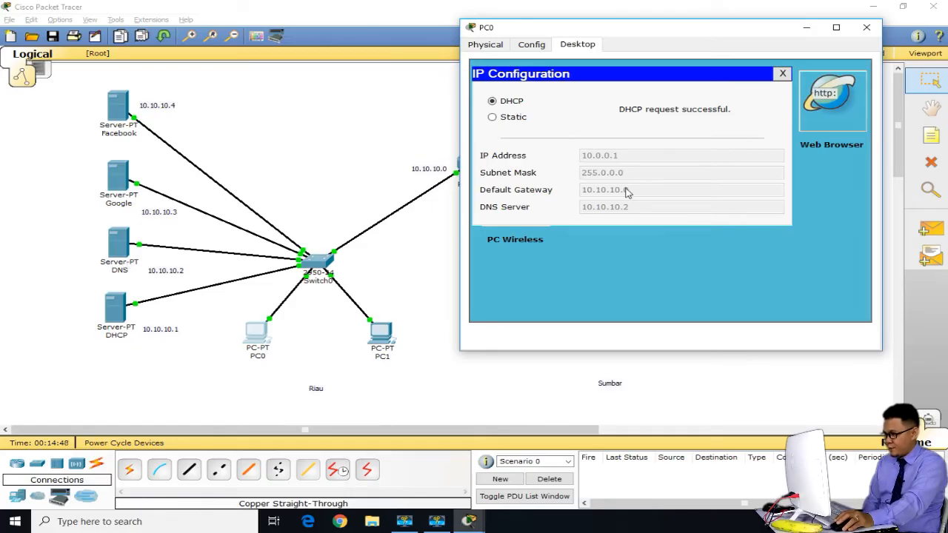
left_click_drag(604, 30, 689, 51)
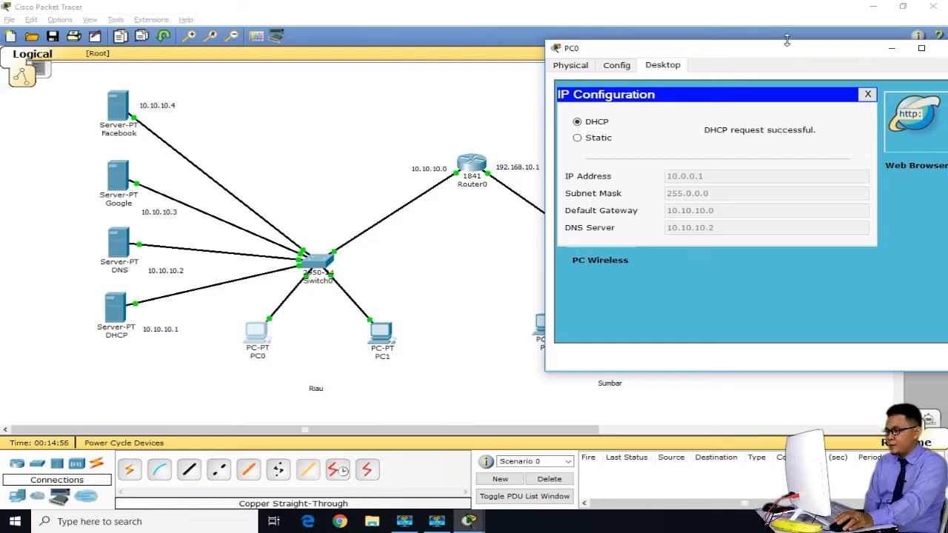
left_click_drag(778, 54, 699, 79)
left_click(874, 73)
Test connectivity by sending simple PDUs from PC0 to the DHCP, DNS and Google servers, and delete the test scenario
left_click(931, 229)
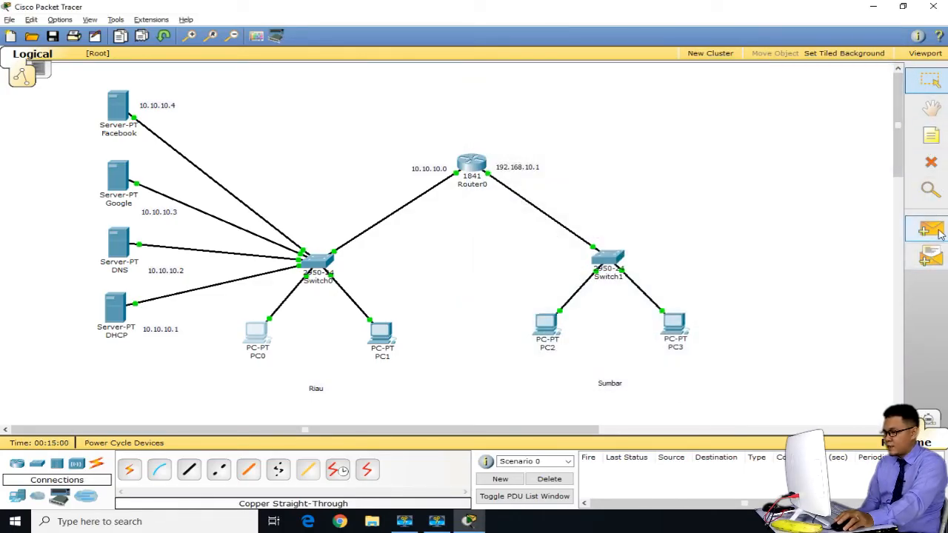
left_click(260, 333)
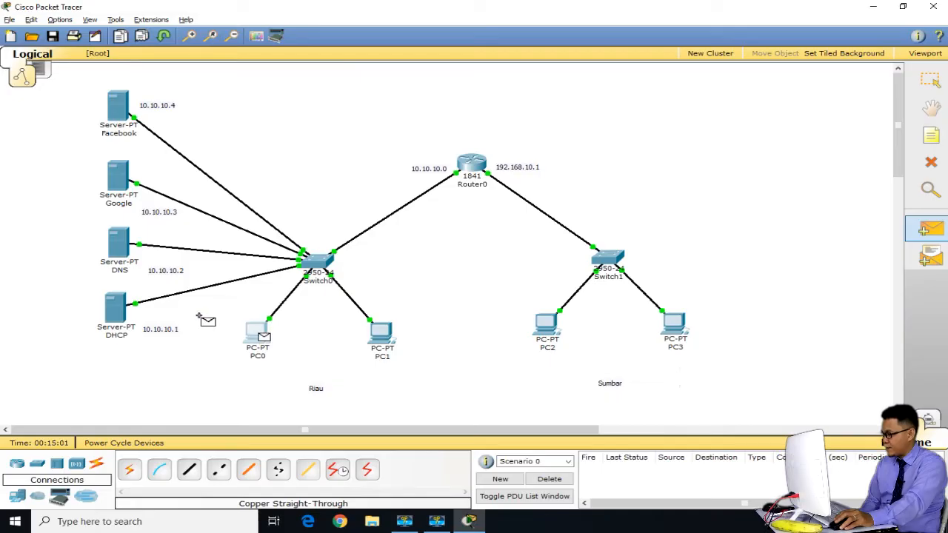
left_click(116, 310)
left_click(931, 230)
left_click(257, 331)
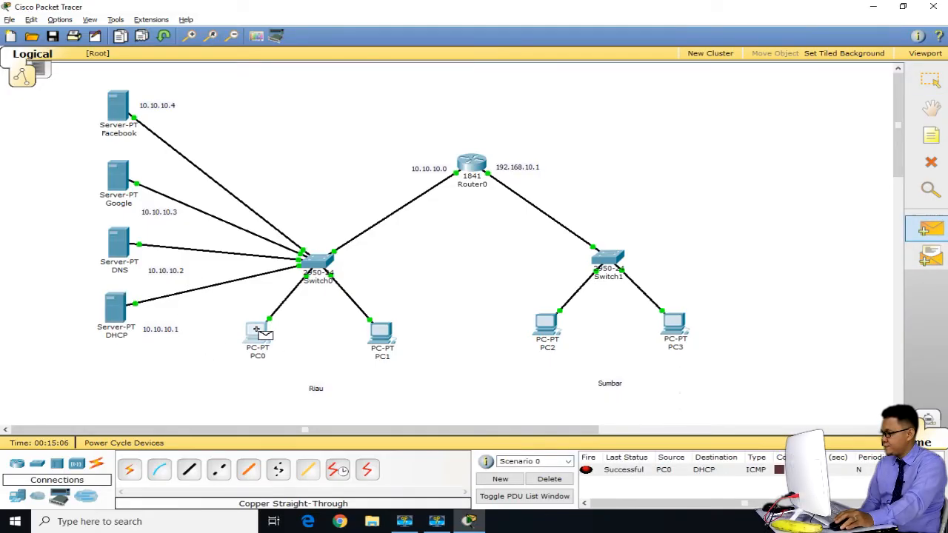
left_click(125, 247)
left_click(931, 230)
left_click(256, 332)
left_click(932, 80)
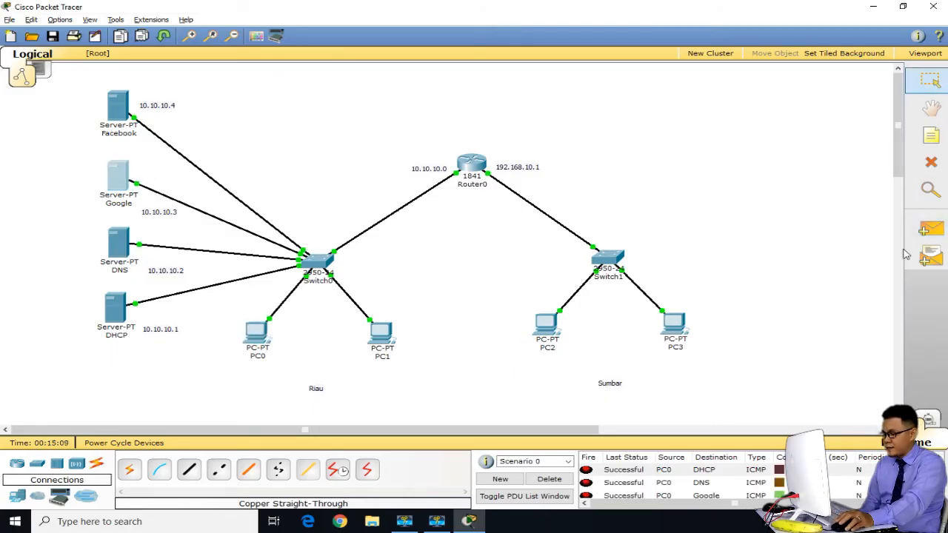
left_click(550, 479)
Send a simple PDU from PC0 to the Facebook server and delete the test scenario
left_click(932, 230)
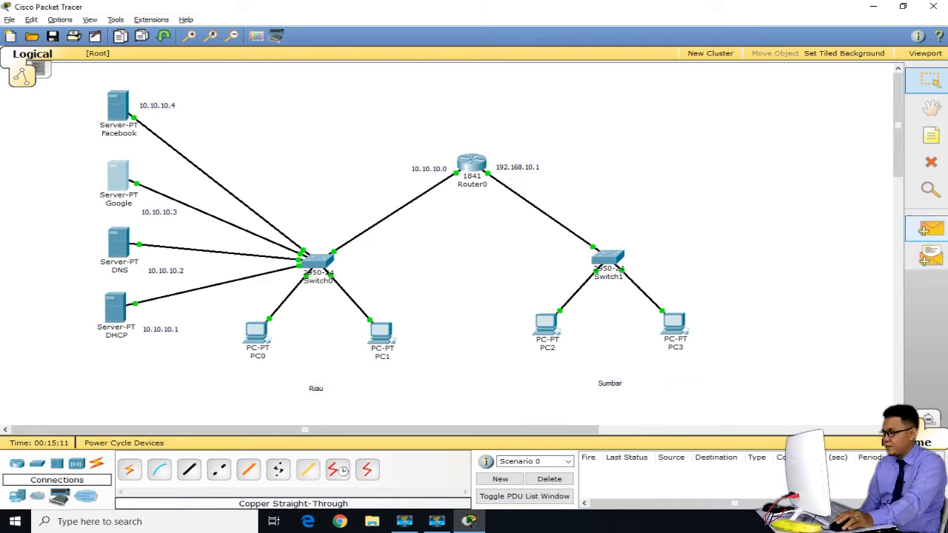
left_click(256, 331)
left_click(120, 108)
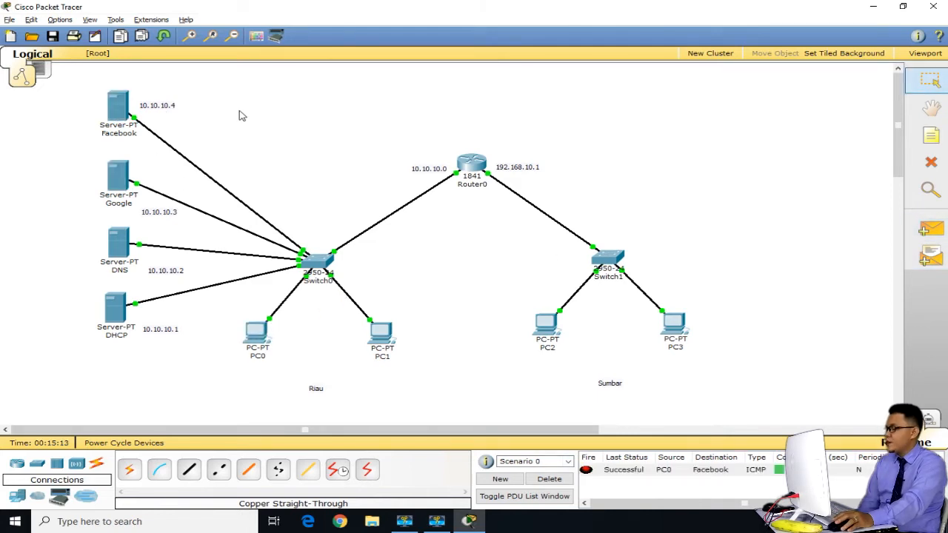
left_click(554, 482)
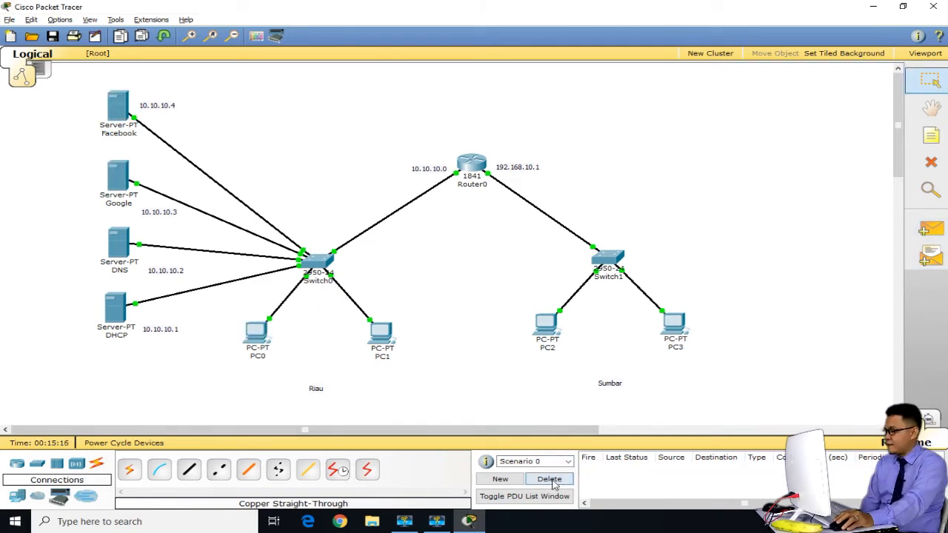
Load google.com in PC0's web browser to test access to the Google server
left_click(256, 330)
left_click_drag(354, 46, 746, 62)
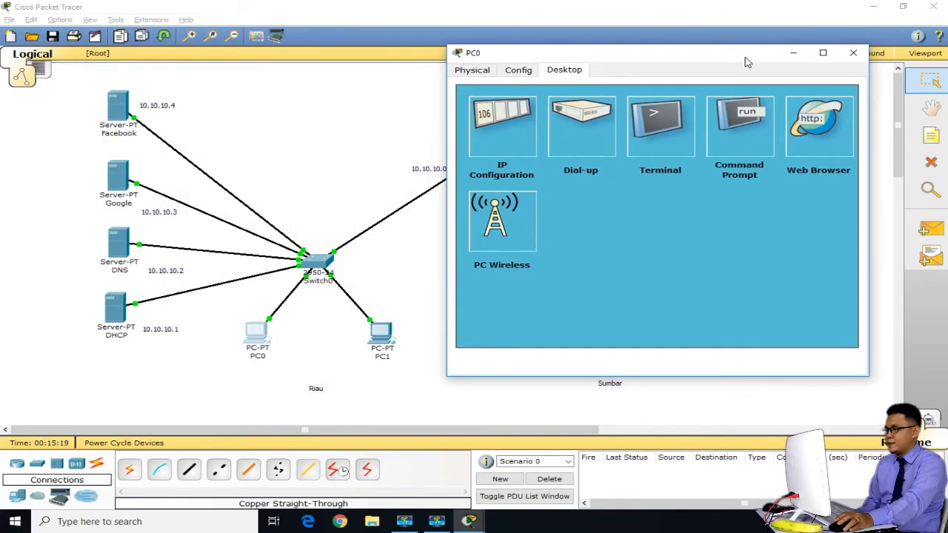
left_click(814, 119)
left_click(590, 116)
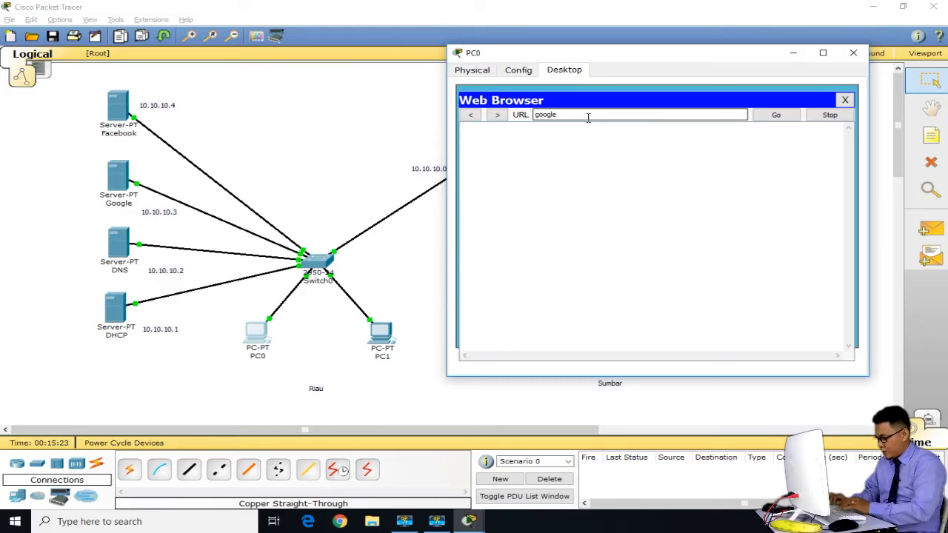
key("Return")
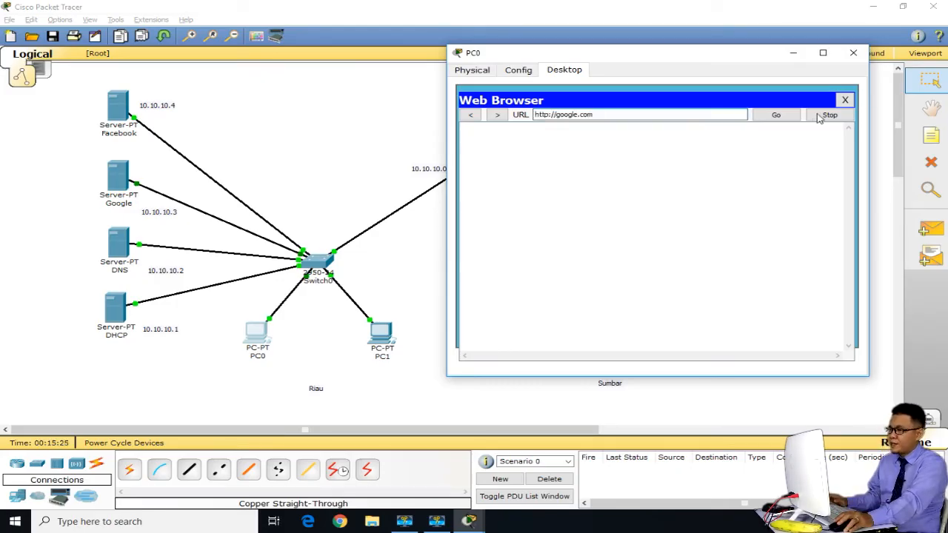
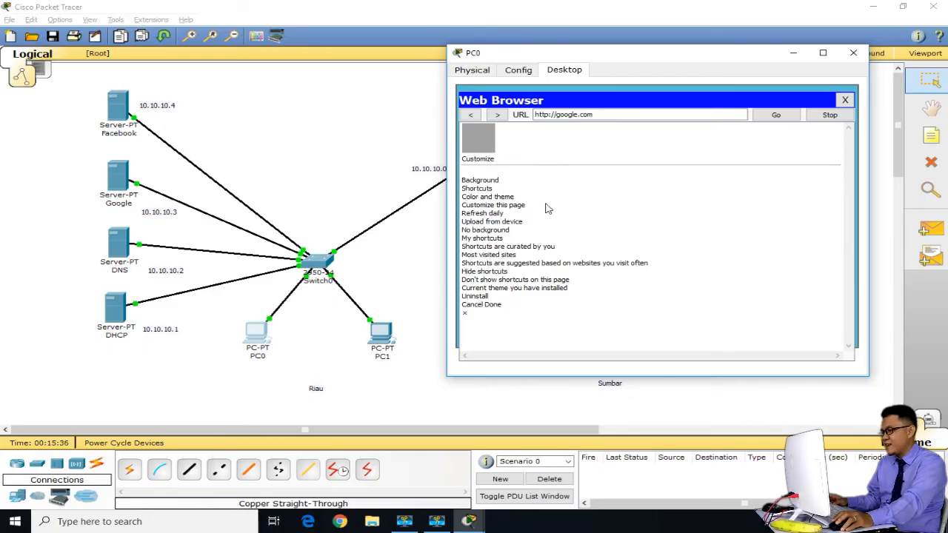
left_click_drag(614, 118, 558, 117)
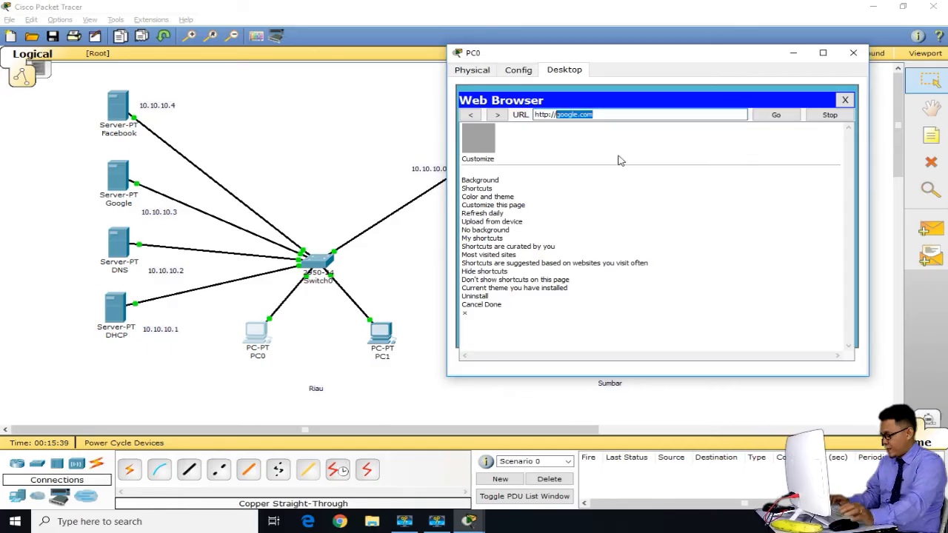
type("www.facebook")
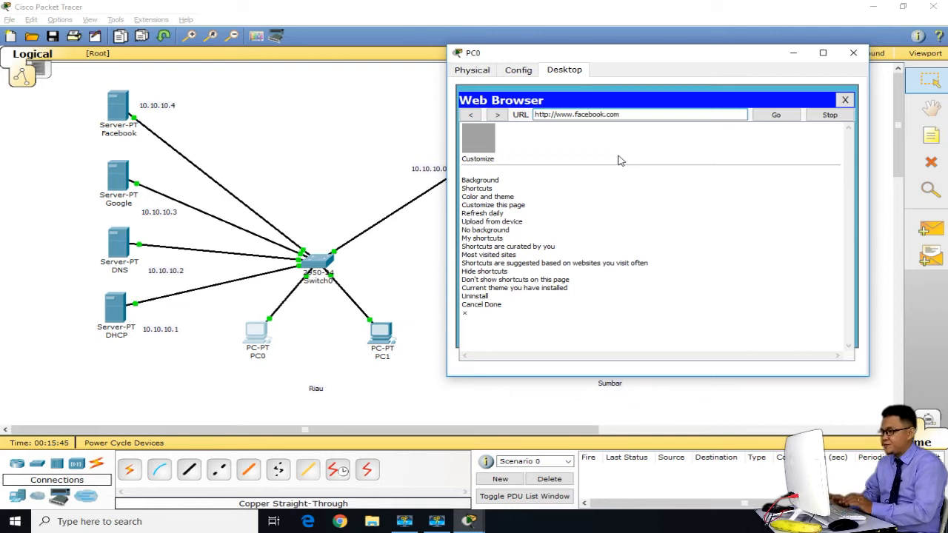
key("Return")
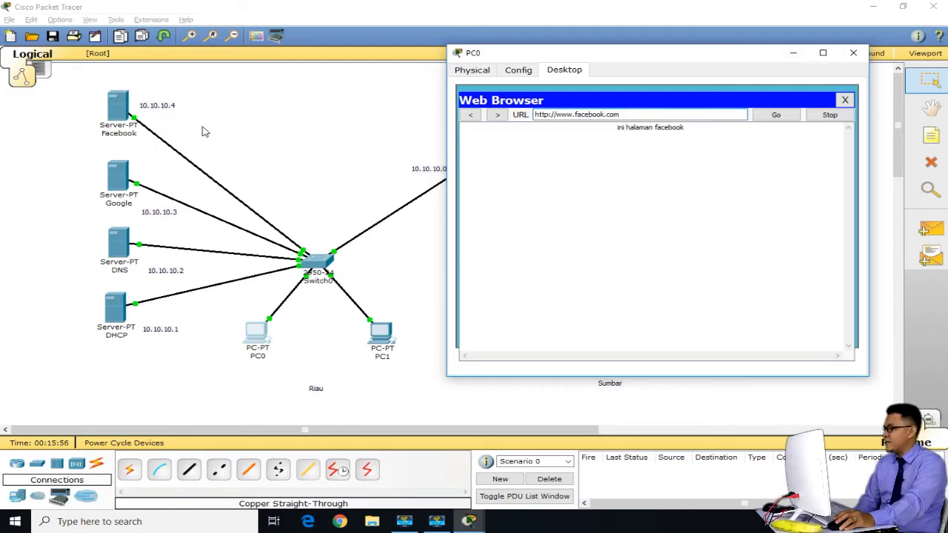
left_click(854, 53)
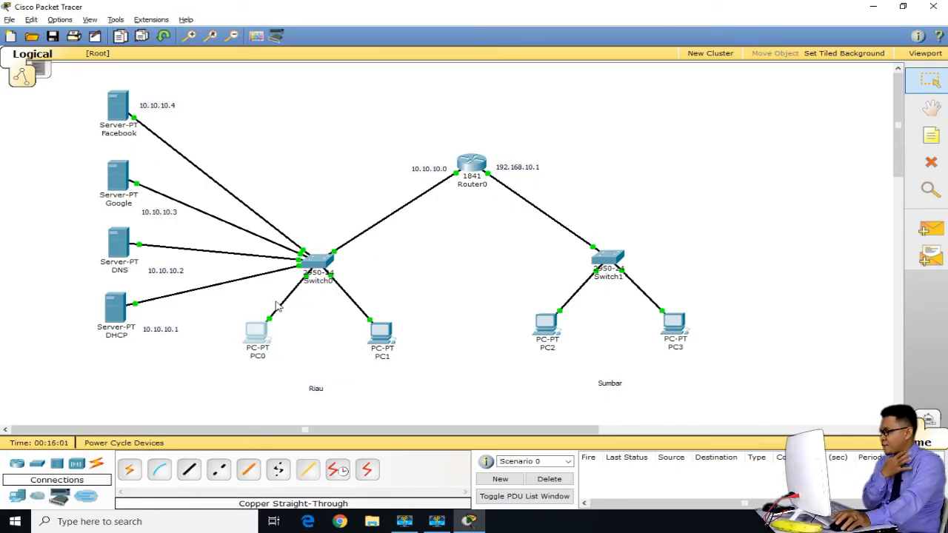
Set PC1's IP configuration to DHCP and close its window
left_click(384, 351)
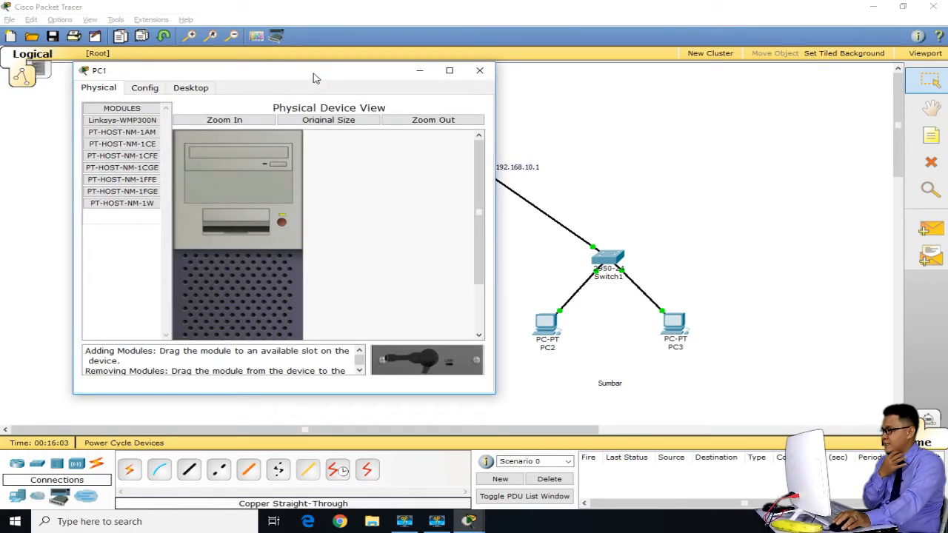
left_click_drag(313, 76, 673, 70)
left_click(554, 79)
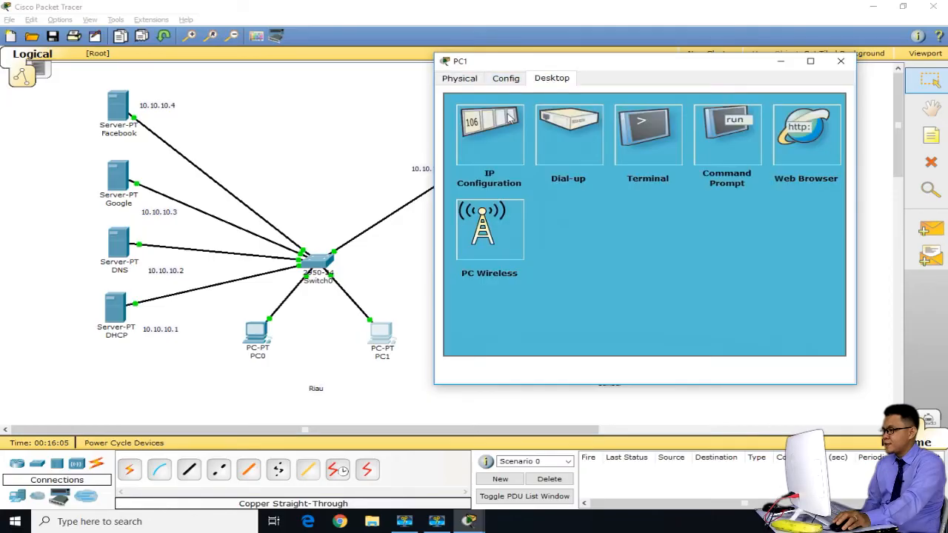
left_click(489, 127)
left_click(492, 136)
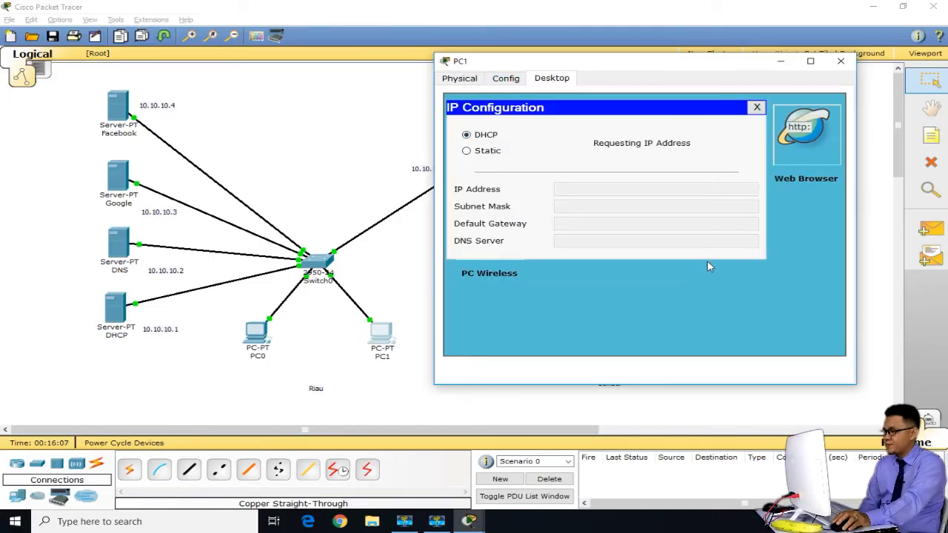
left_click(841, 61)
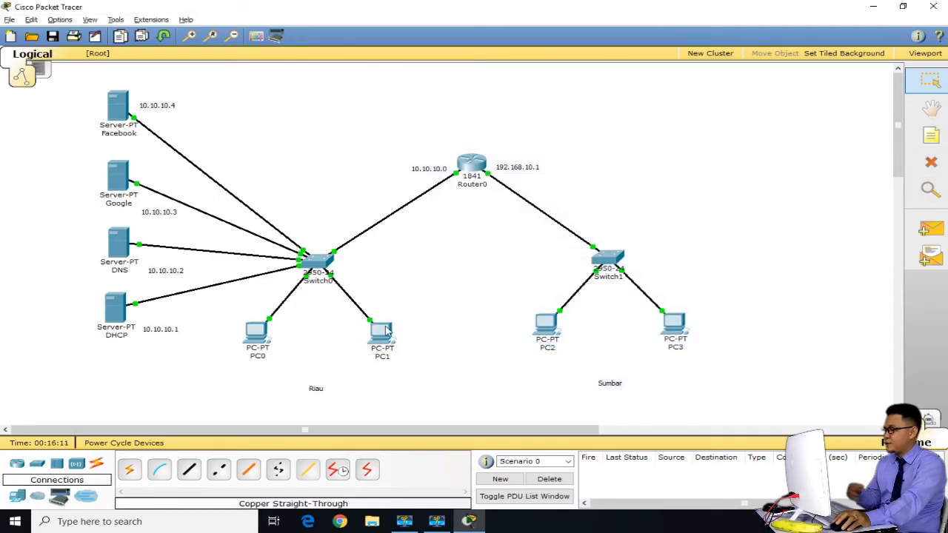
left_click(378, 339)
left_click(467, 157)
left_click(277, 146)
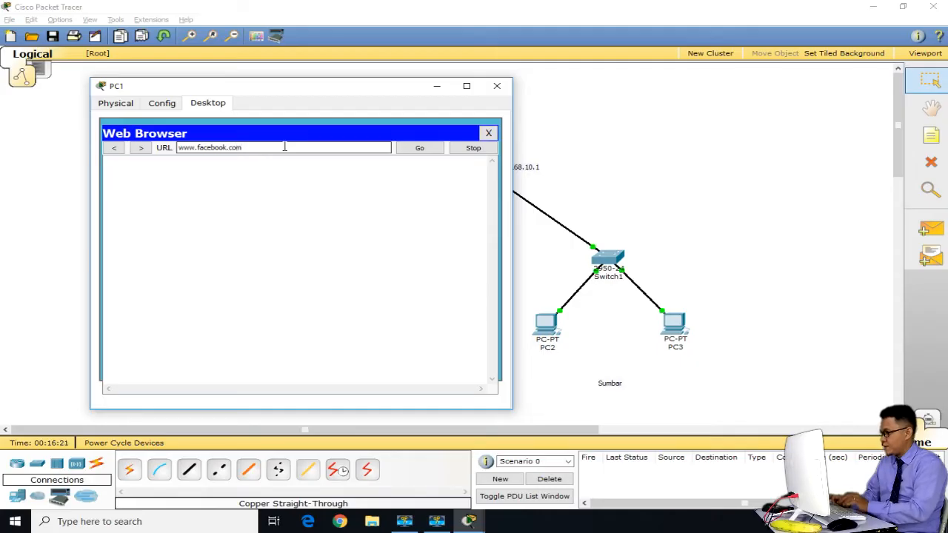
key("Return")
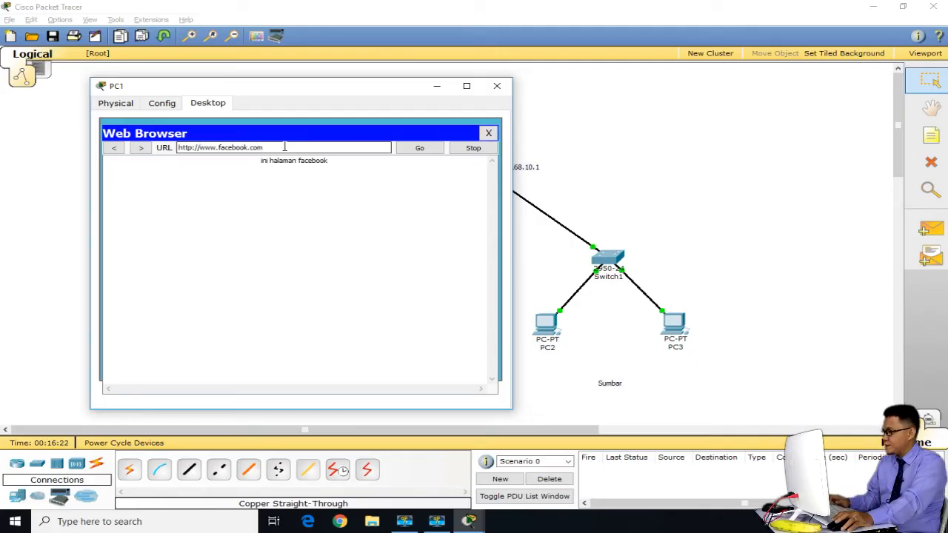
left_click(499, 88)
Add the line <bgcolor="blue"> below the <html> tag in the Facebook server's index.html and close its window
left_click(119, 107)
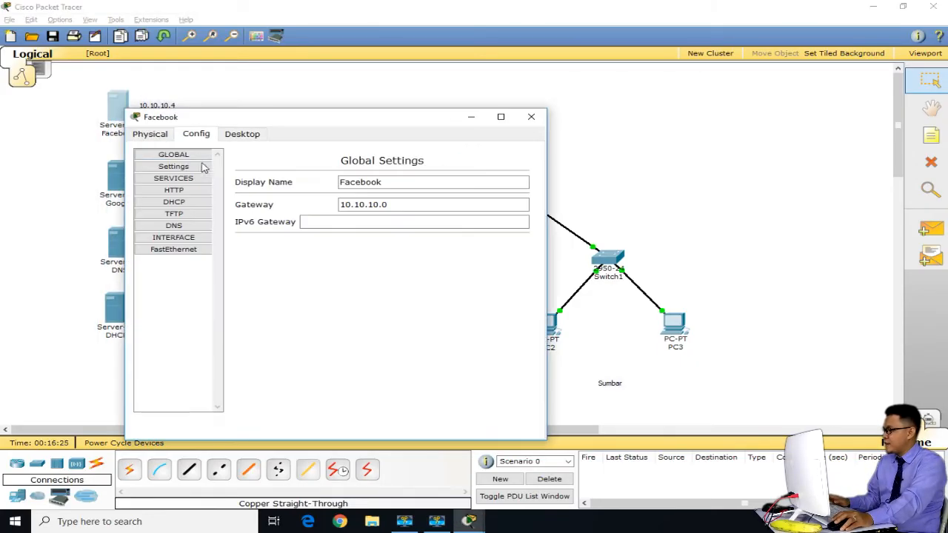
left_click(174, 190)
left_click(300, 217)
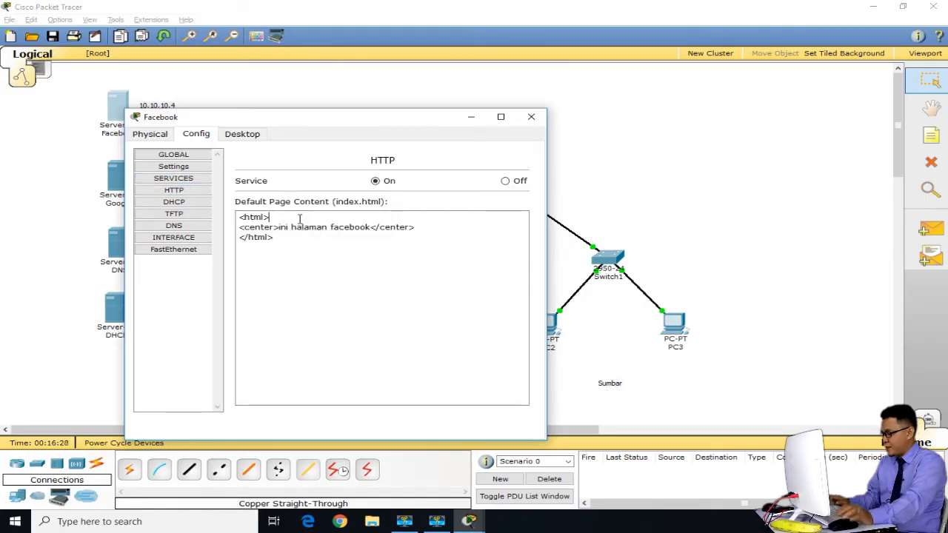
key("Return")
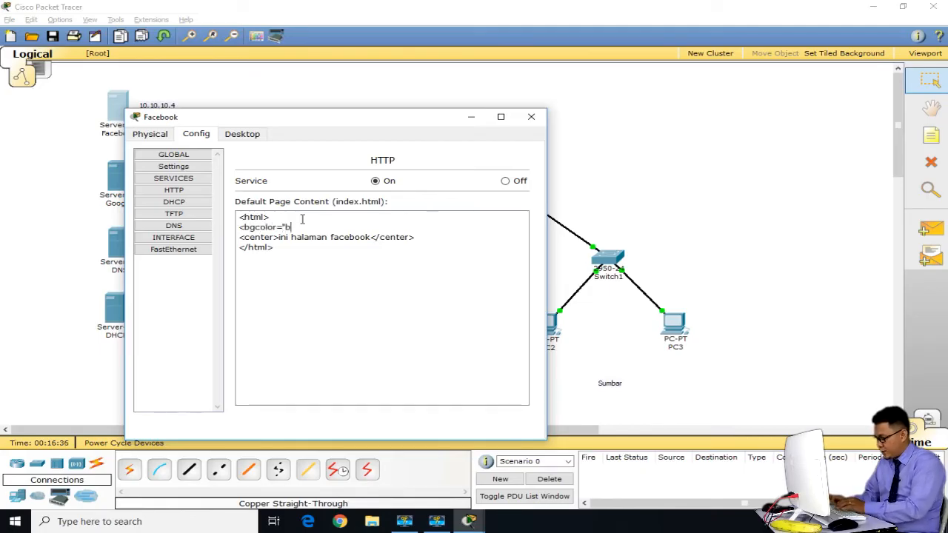
type("<bgcolor=\"blue\">")
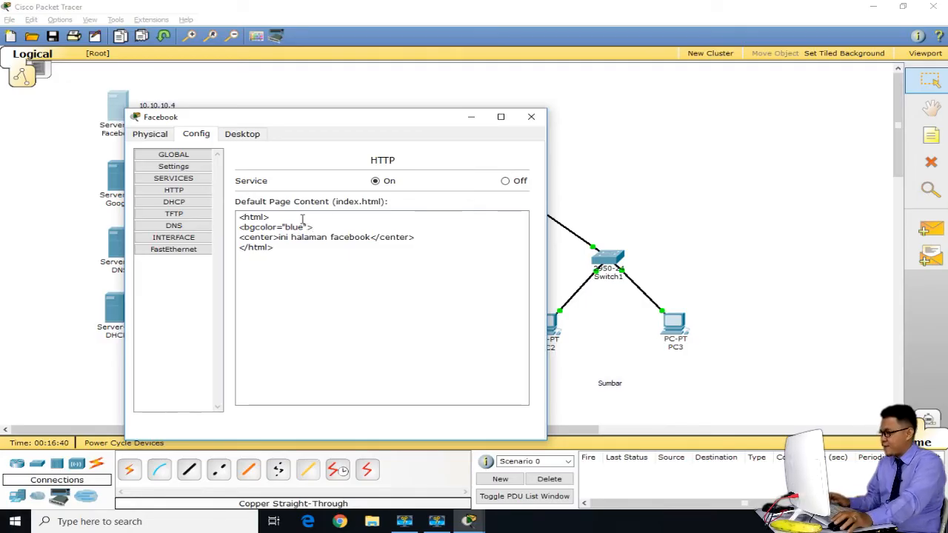
left_click(532, 117)
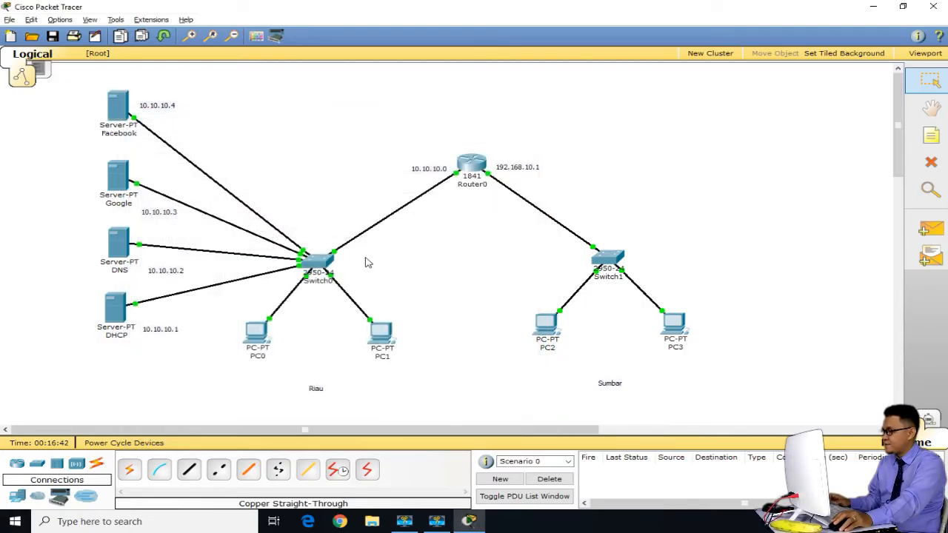
left_click(382, 337)
left_click(197, 203)
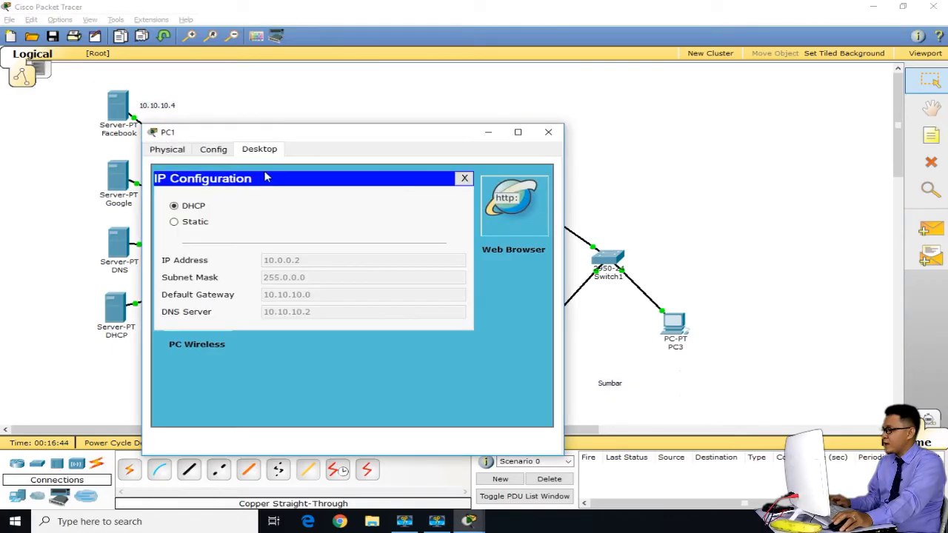
left_click(464, 178)
left_click(513, 204)
left_click(296, 194)
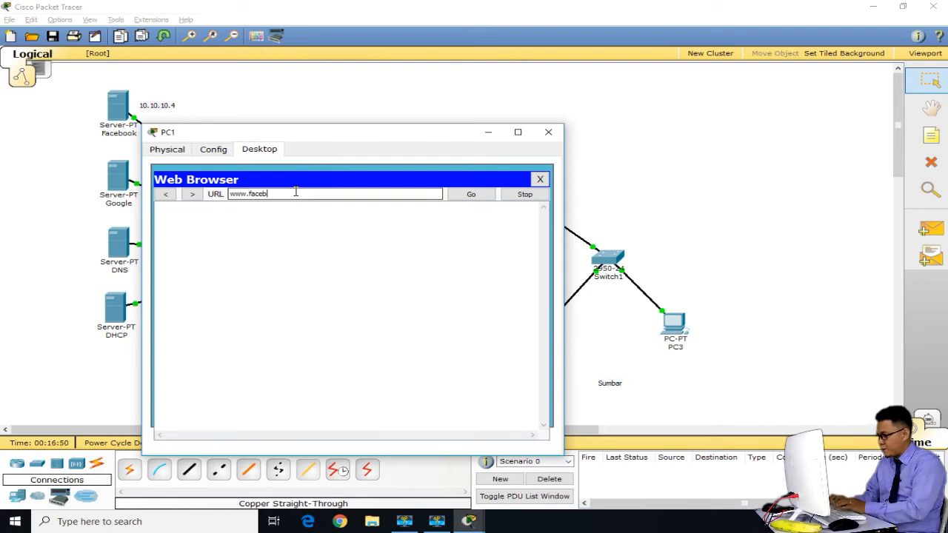
key("Return")
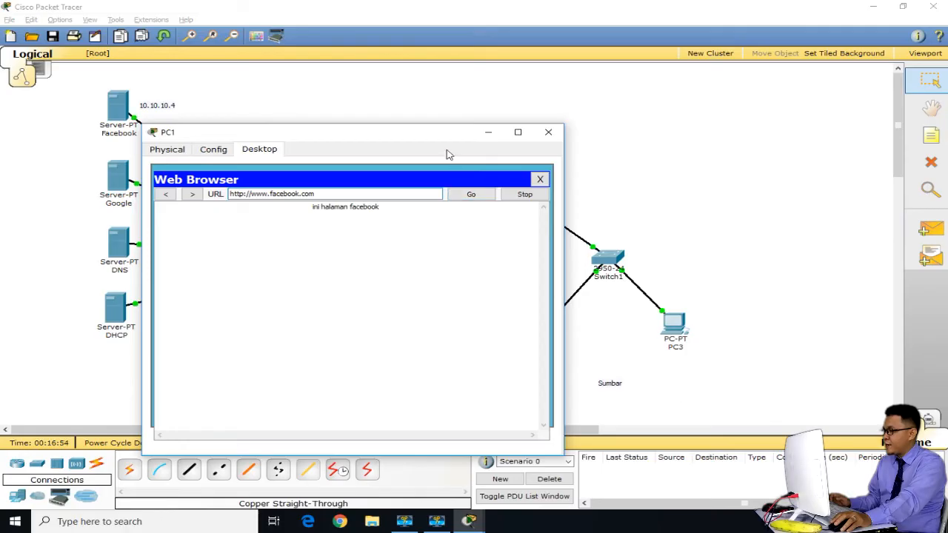
left_click(548, 132)
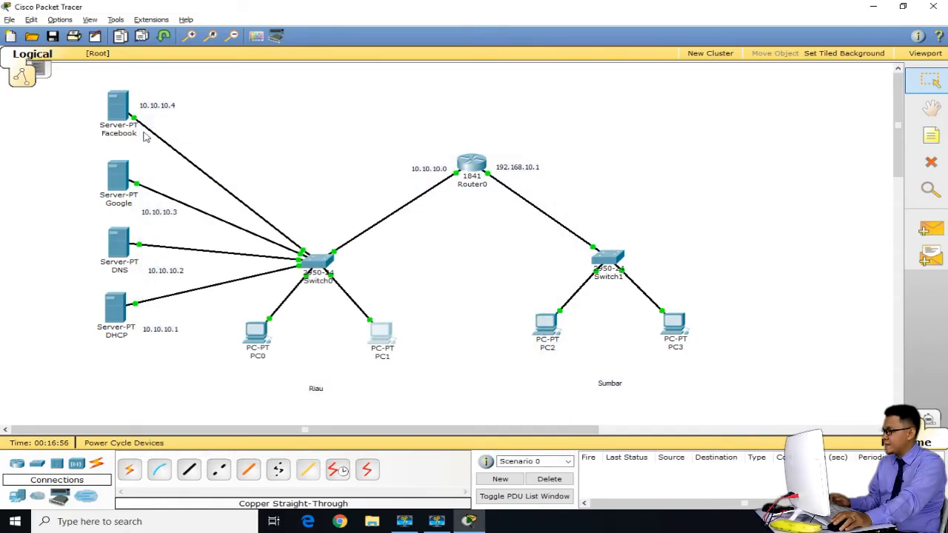
Review the index.html code in the Facebook server's HTTP service and close its window
left_click(123, 111)
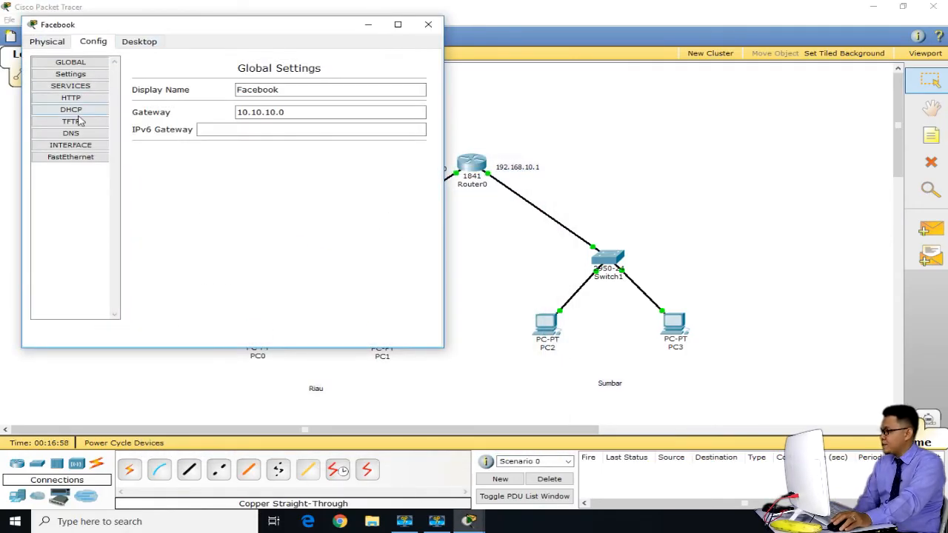
left_click(85, 110)
left_click(89, 98)
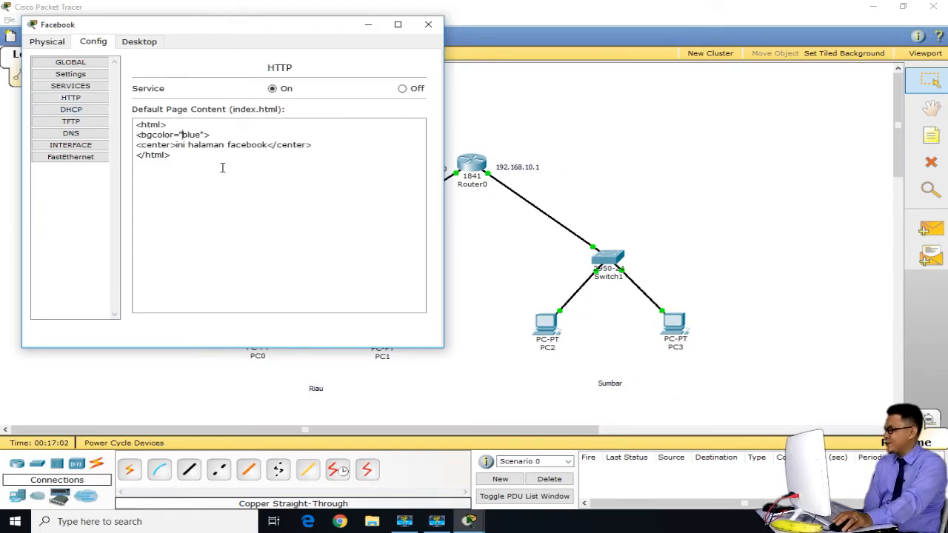
left_click(429, 25)
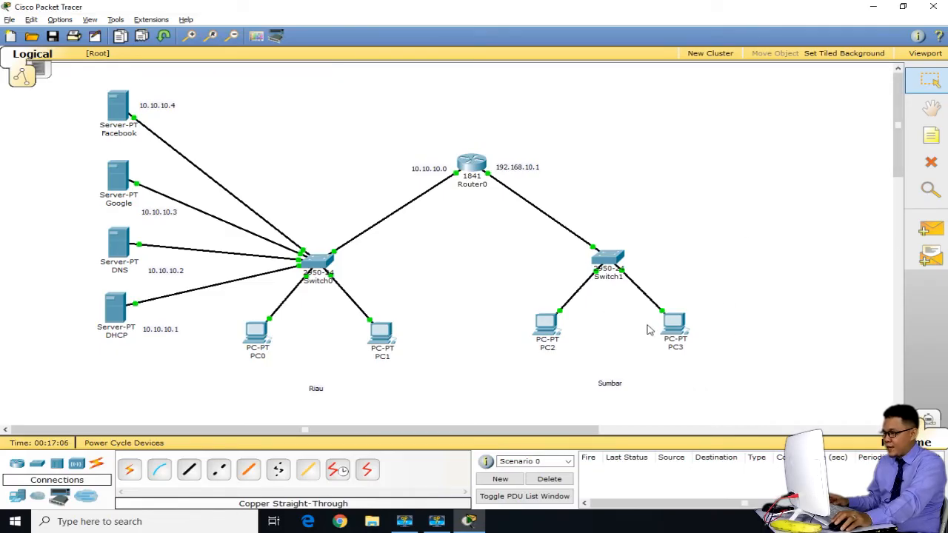
Give PC2 the static IP address 192.168.10.2, subnet mask 255.255.255.0 and default gateway 192.168.10.1
left_click(555, 334)
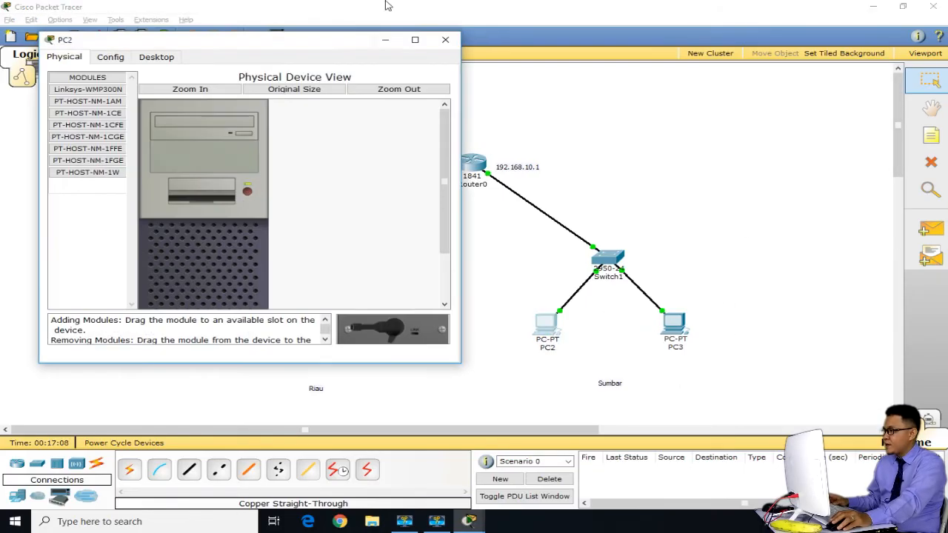
left_click_drag(352, 48, 345, 104)
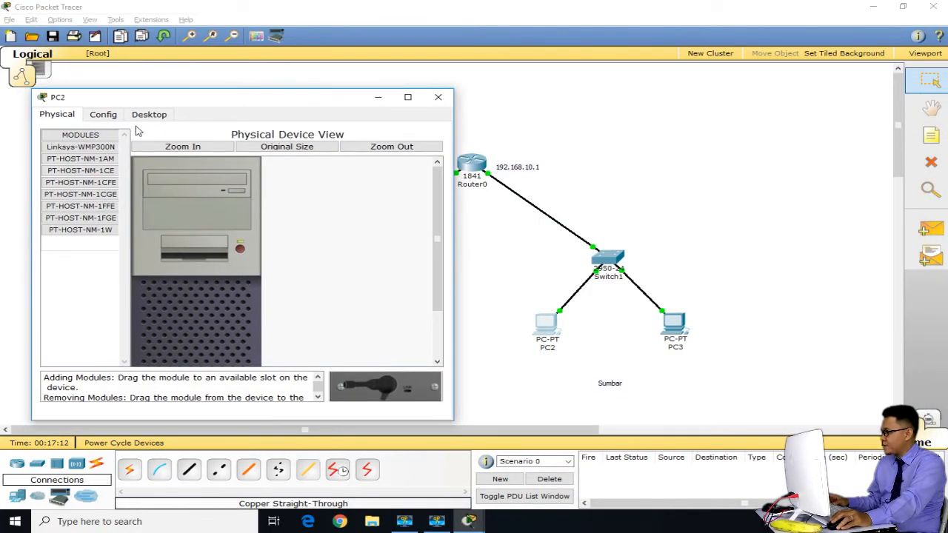
left_click(107, 116)
left_click(145, 117)
left_click(99, 183)
left_click(182, 228)
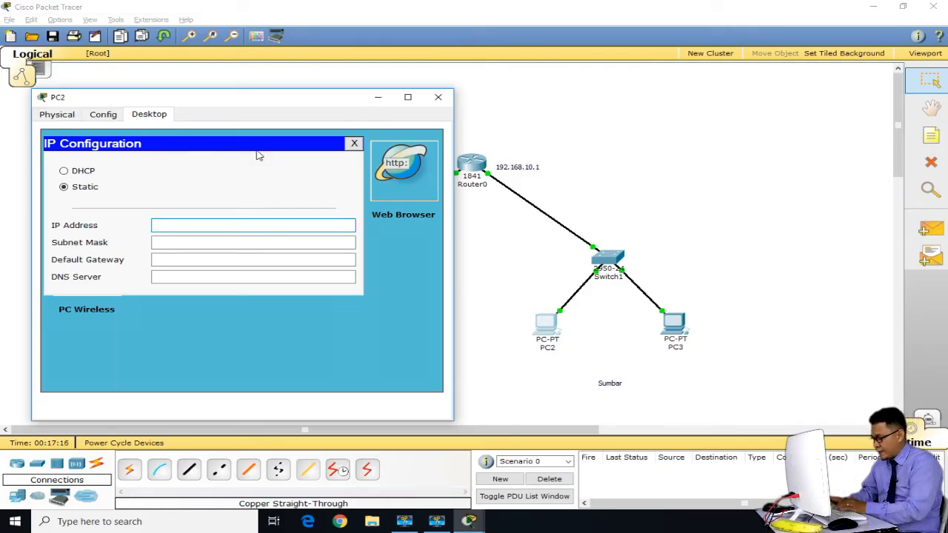
type("192.168.")
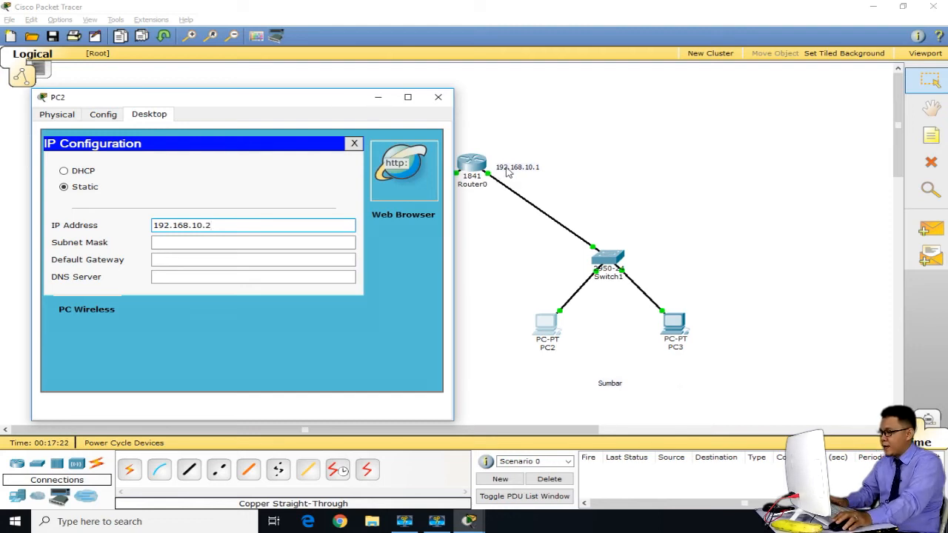
type("10.2")
left_click(185, 243)
key("Tab")
type("192.168.")
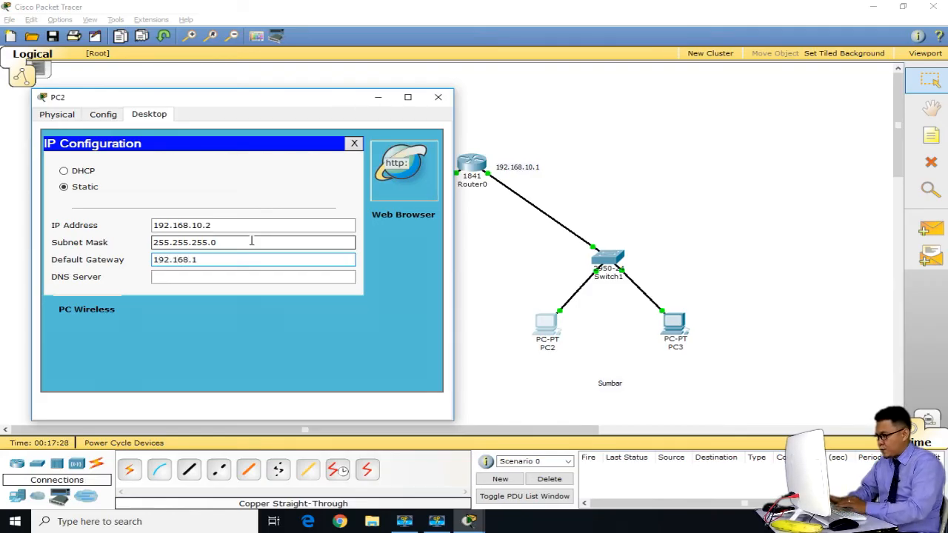
Set PC2's DNS server to 10.10.10.2 and close its configuration window
left_click(274, 277)
left_click_drag(263, 99, 698, 95)
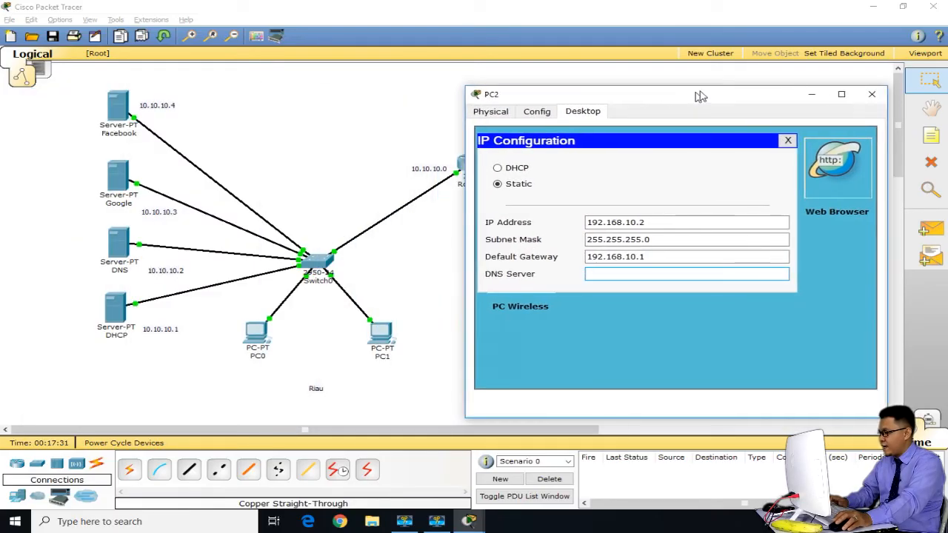
type("10.")
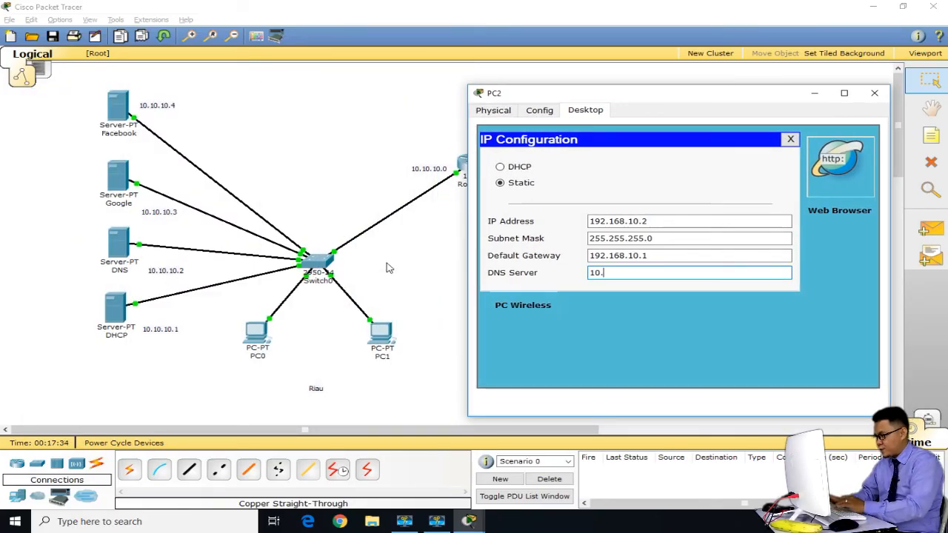
type("10.2")
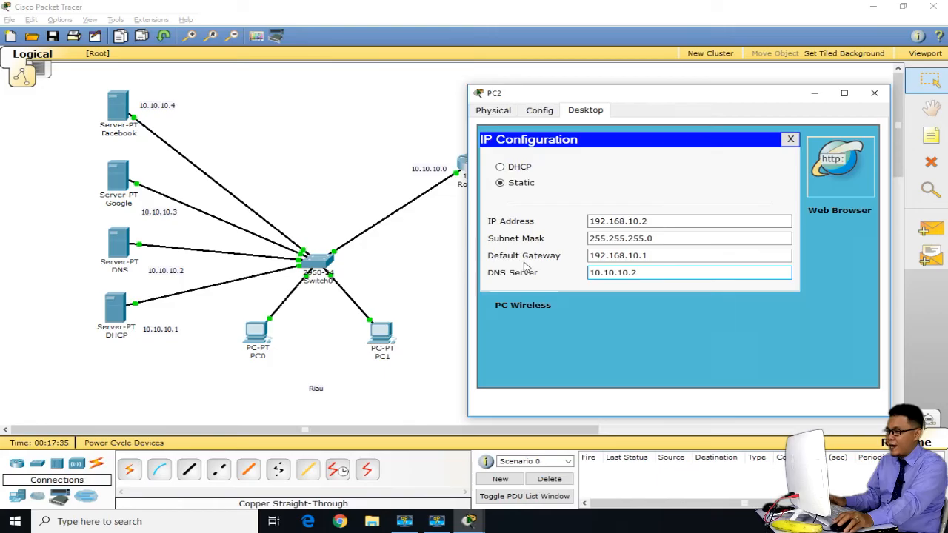
left_click(790, 139)
left_click_drag(784, 99, 588, 124)
left_click(674, 126)
Send a simple PDU from PC2 to the Google server to test connectivity between the LANs
left_click(932, 229)
left_click(548, 326)
left_click(120, 175)
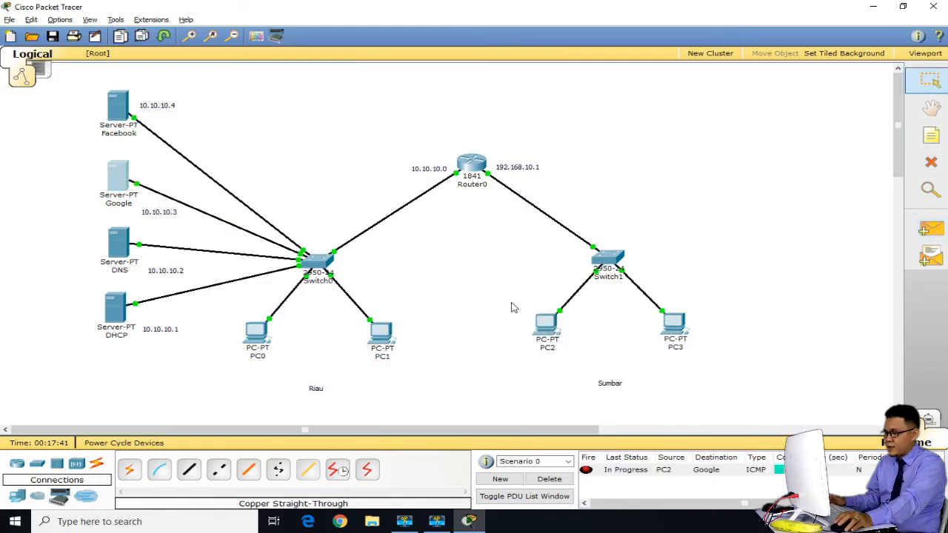
Send another simple PDU from PC2 to the Google server to retest connectivity between the LANs
left_click(932, 229)
left_click(548, 326)
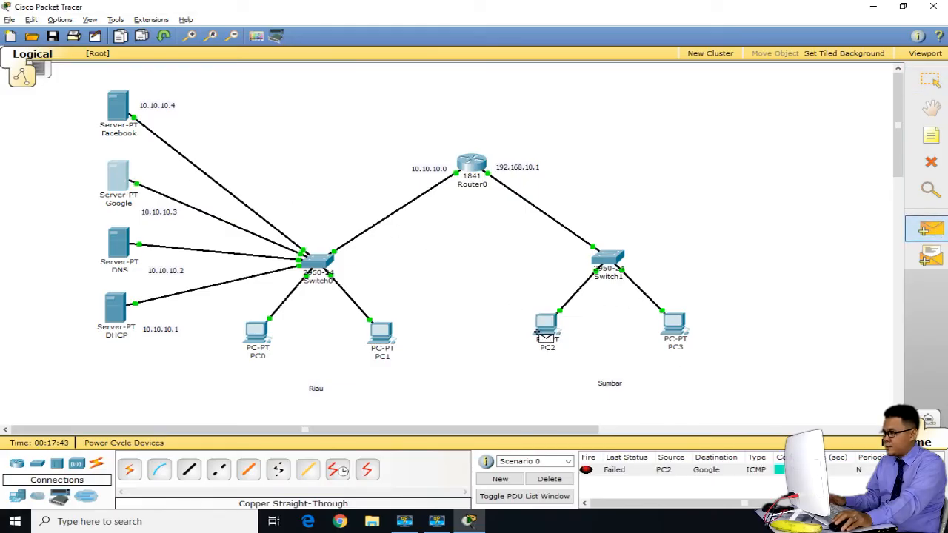
left_click(130, 179)
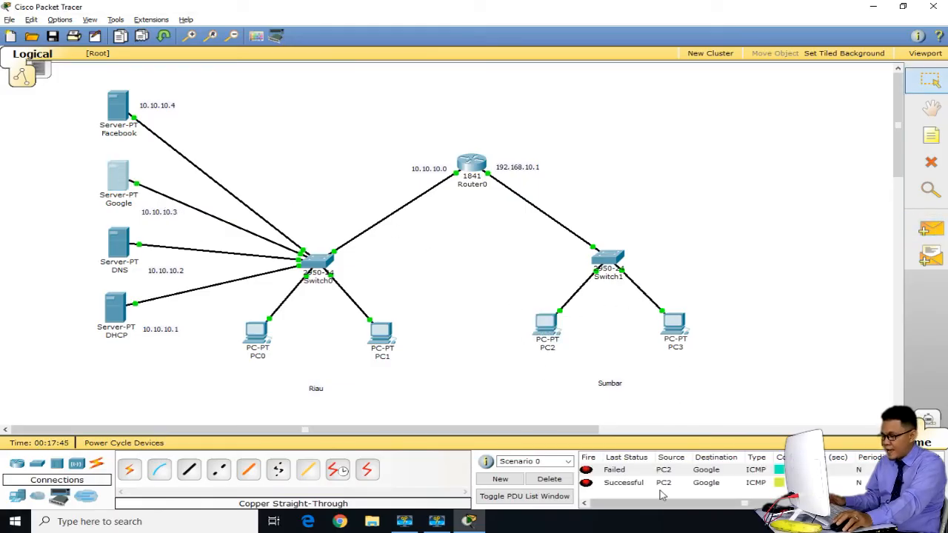
Load google.com in PC2's web browser to test access to the Google server, and close PC2's window
left_click(546, 326)
mouse_move(345, 61)
left_mouse_down()
mouse_move(847, 71)
mouse_move(351, 77)
left_mouse_up()
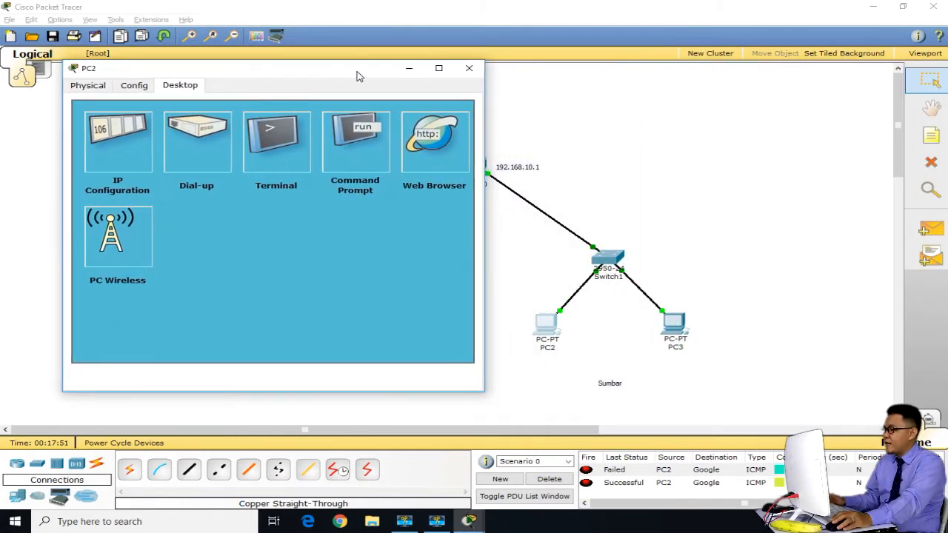
left_click(436, 135)
left_click(215, 128)
type("google.com")
key("Return")
left_click(392, 130)
left_click_drag(349, 74, 730, 74)
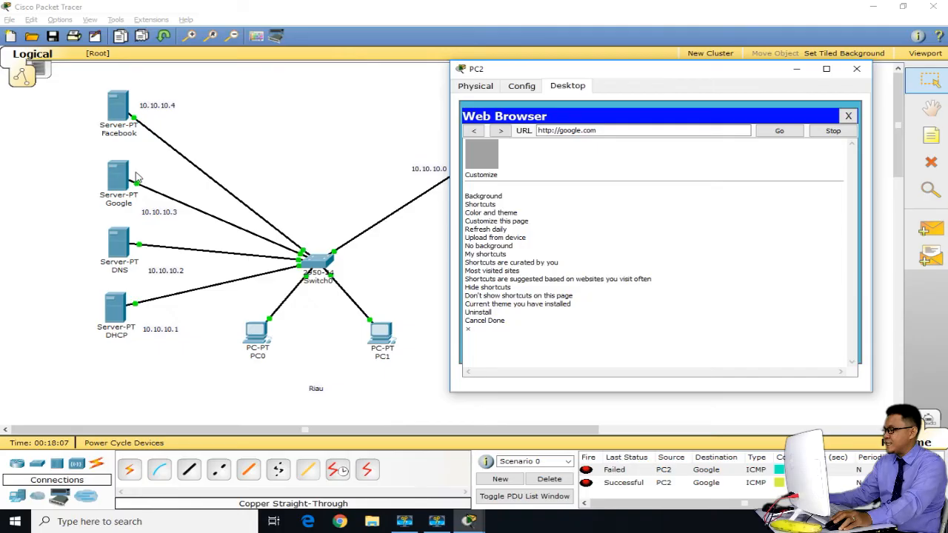
left_click(857, 68)
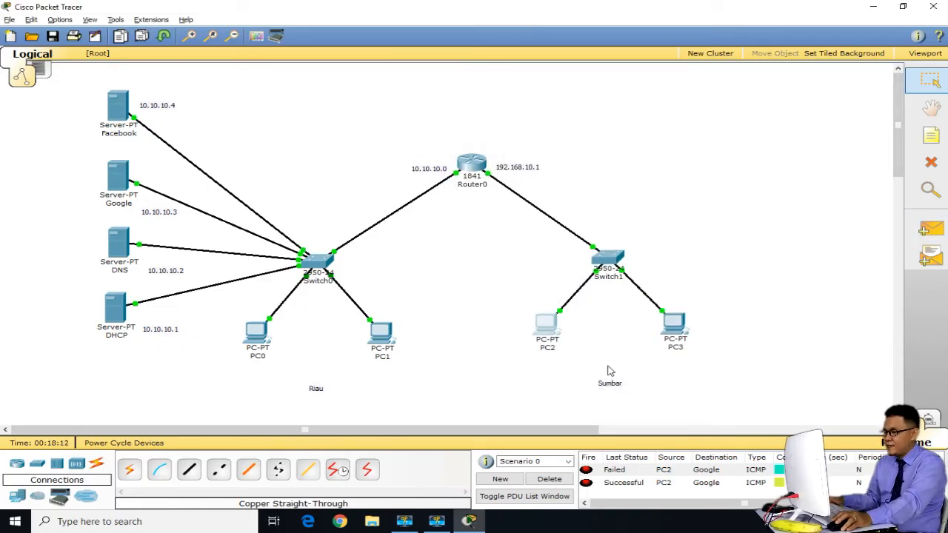
Give PC3 the static IP address 192.168.10.3, subnet mask 255.255.255.0 and default gateway 192.168.10.1
left_click(676, 326)
left_click(208, 103)
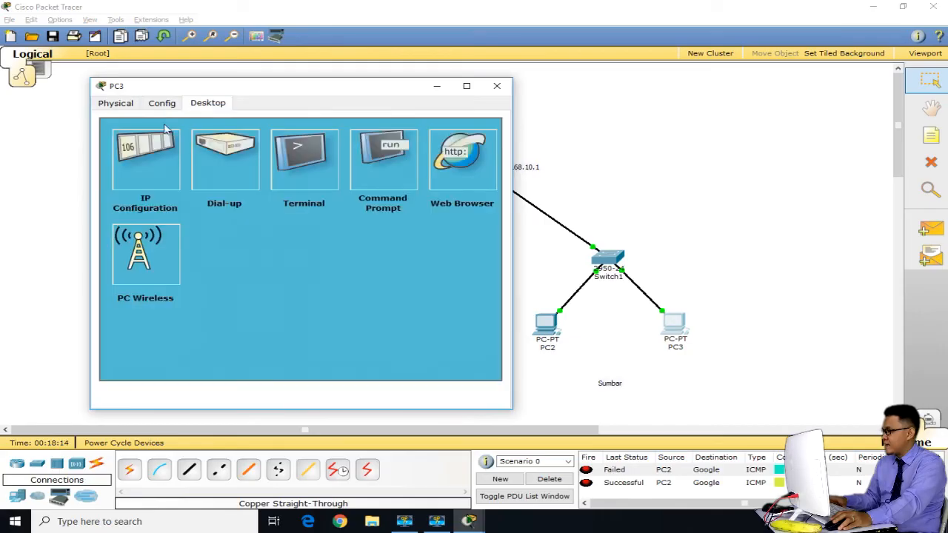
left_click(169, 138)
left_click(149, 161)
left_click(141, 176)
left_click(247, 214)
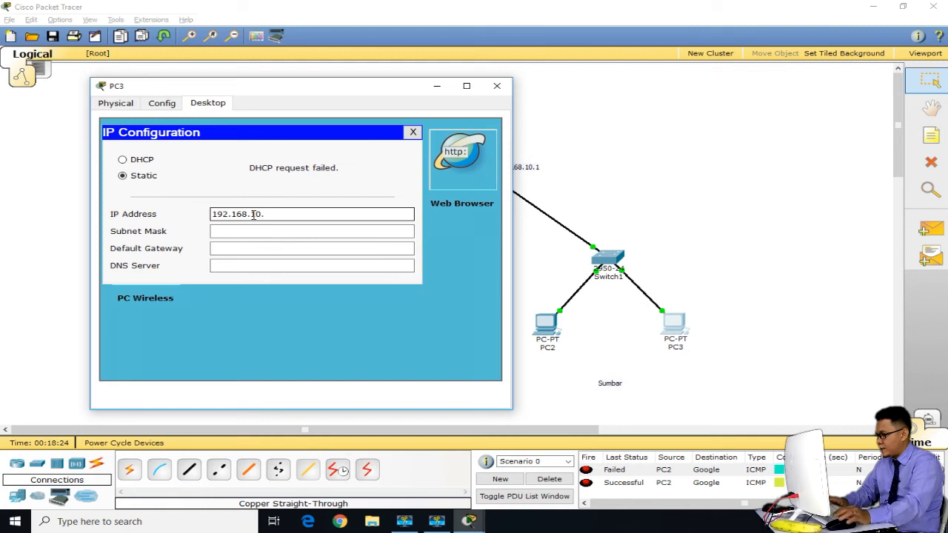
left_click_drag(395, 93, 342, 112)
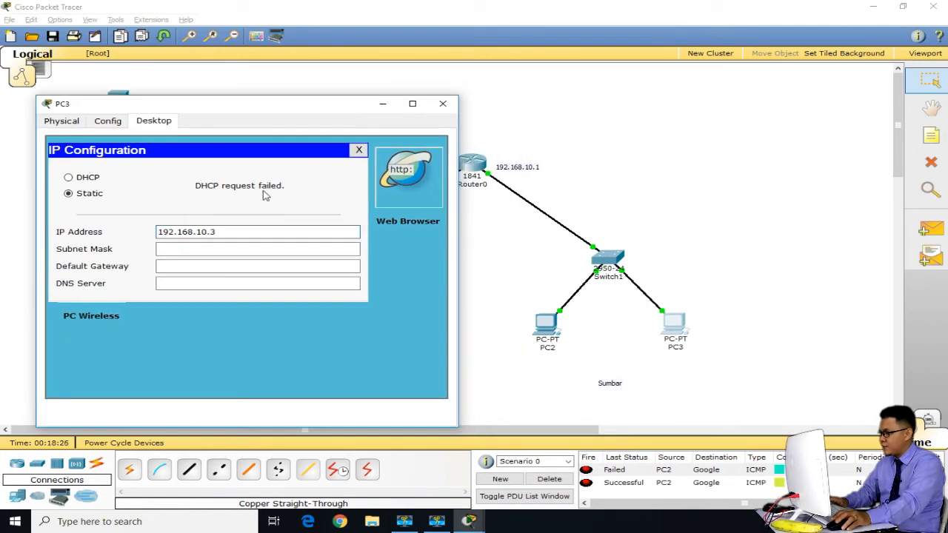
left_click(223, 249)
left_click(242, 267)
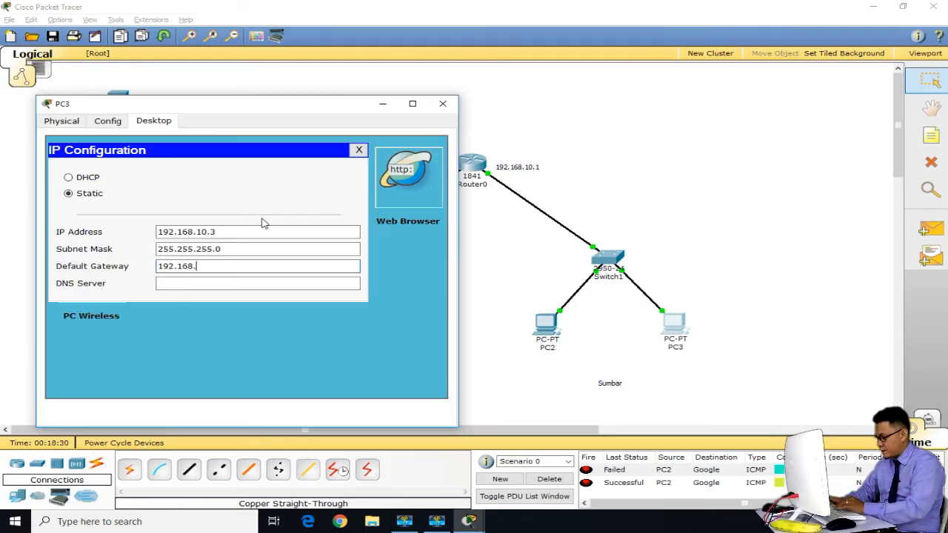
type("192.168.10.1")
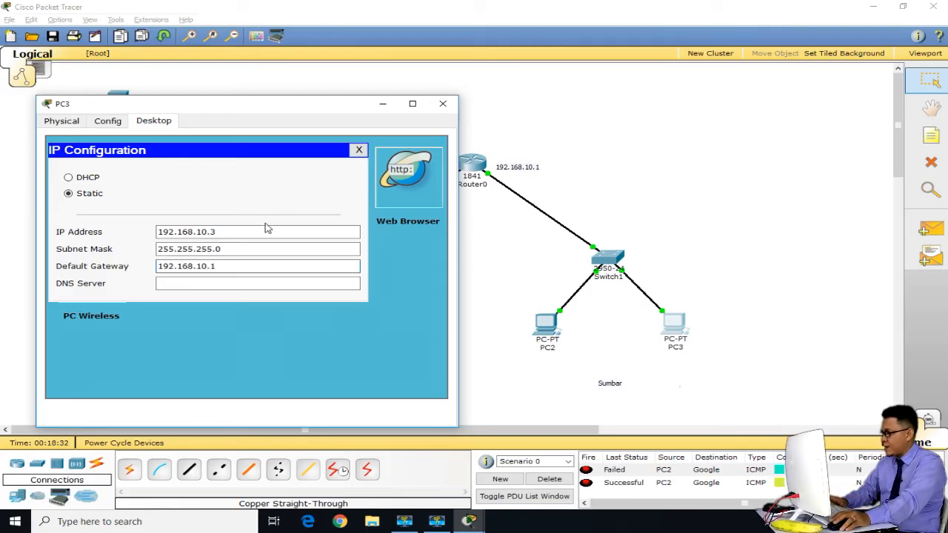
Set PC3's DNS server to 10.10.10.2 and close its configuration window
left_click(255, 281)
type("10.1")
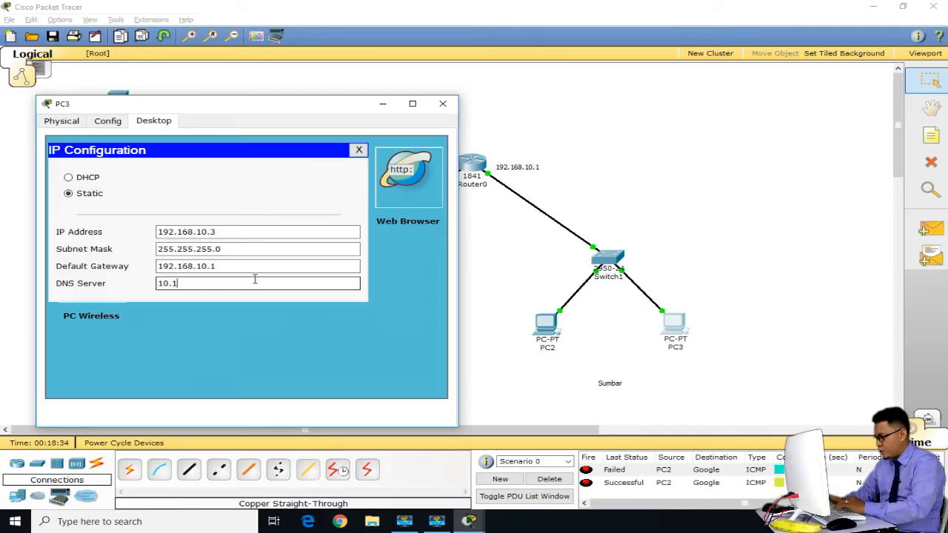
type("0.10.2")
left_click_drag(260, 107, 557, 97)
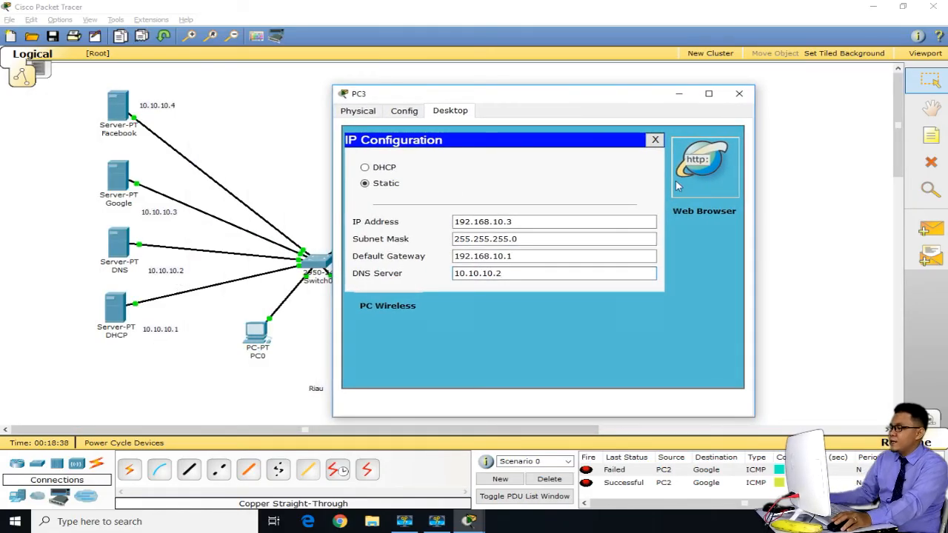
left_click(656, 141)
left_click(739, 94)
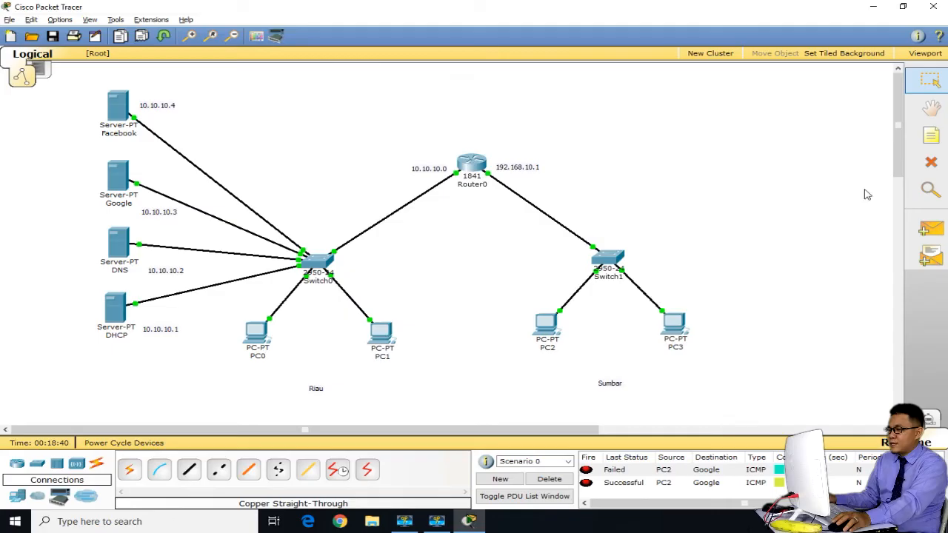
Send a simple PDU from PC3 to the Google server and delete the current PDU scenario's entries
left_click(932, 230)
left_click(675, 324)
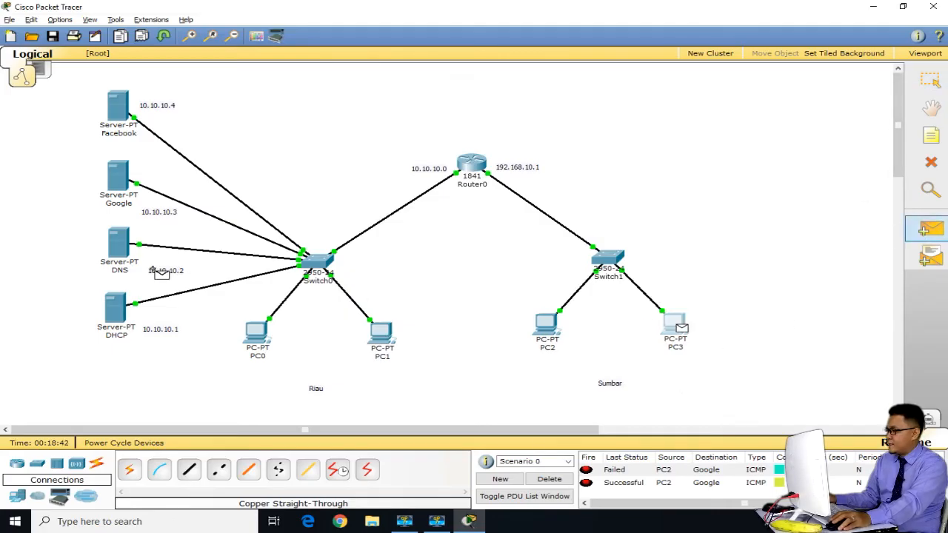
left_click(119, 181)
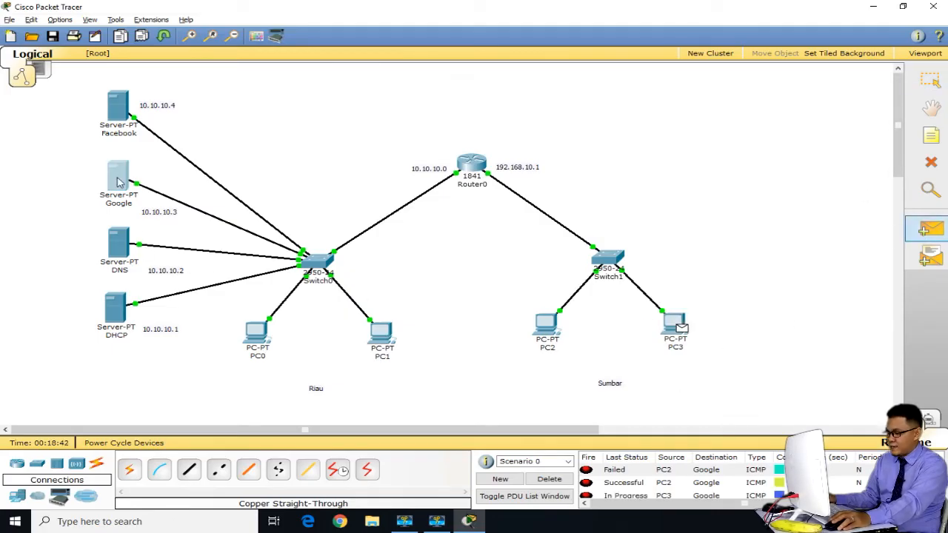
left_click(550, 479)
Send two simple PDUs in turn from PC3 to the Facebook server to test connectivity
left_click(931, 229)
left_click(675, 324)
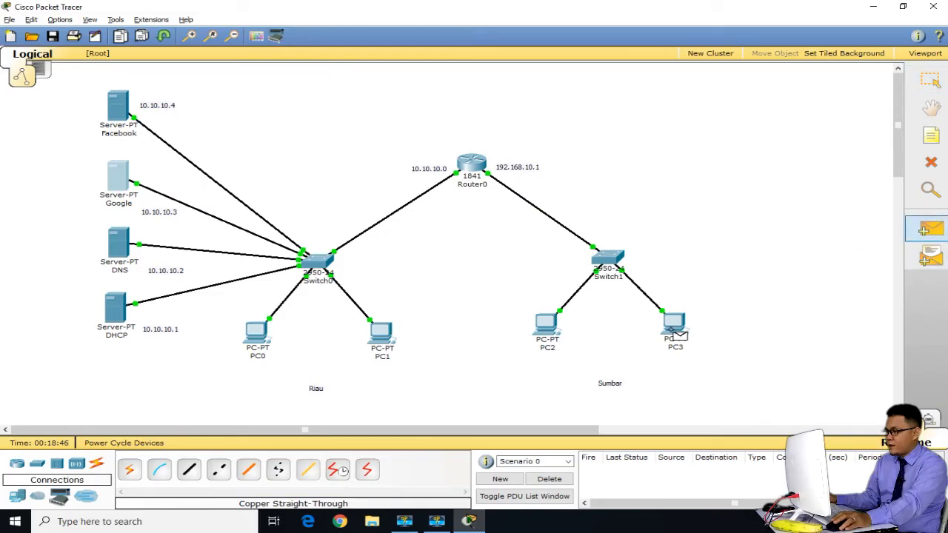
left_click(120, 105)
left_click(931, 229)
left_click(664, 326)
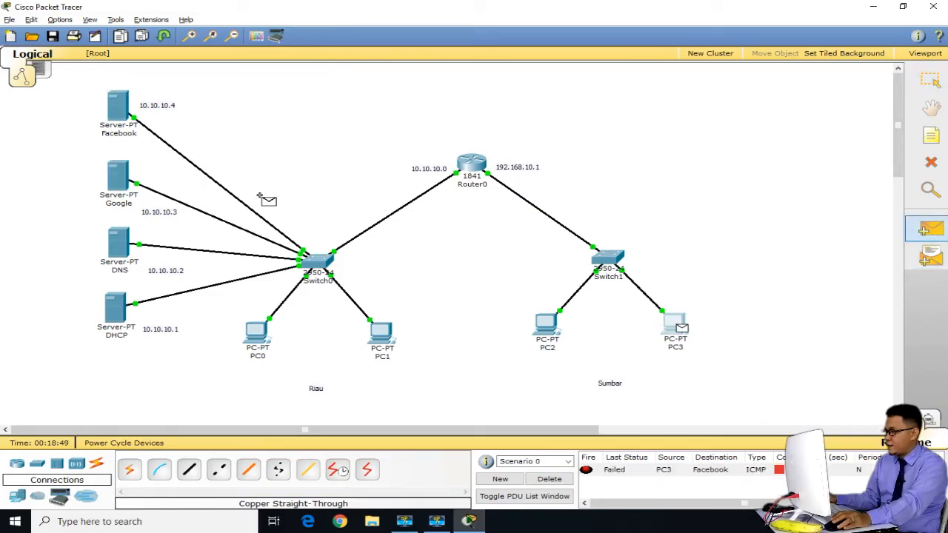
left_click(122, 109)
left_click(675, 325)
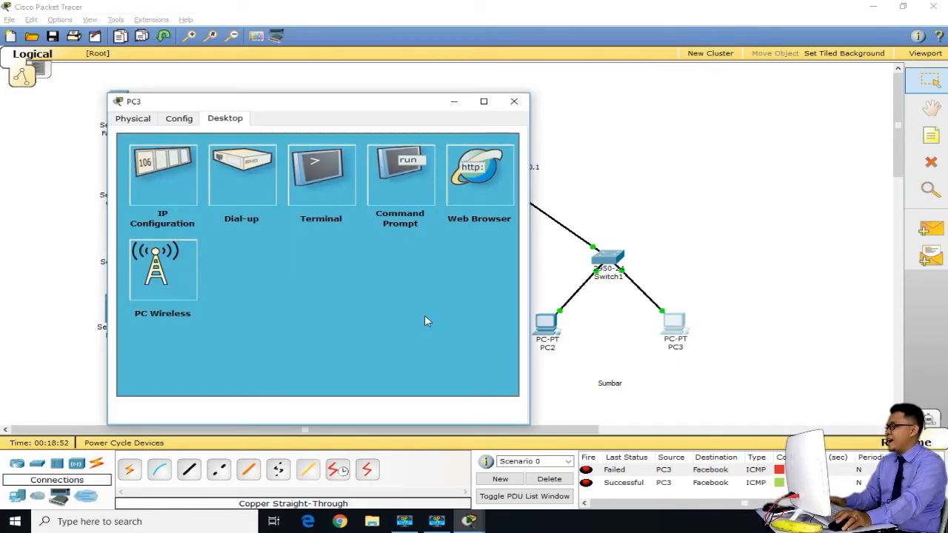
left_click(468, 182)
type("www.fac")
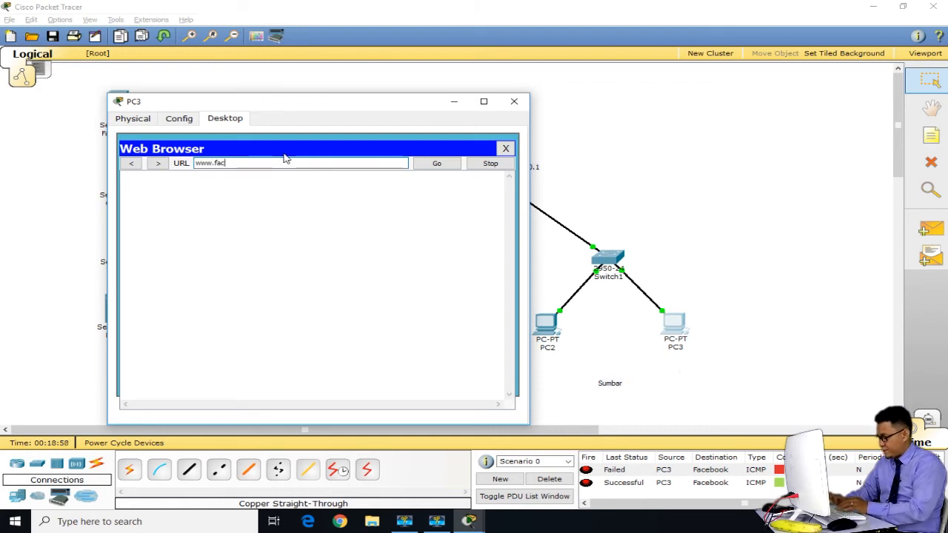
type("ebook.com")
key("Home")
type("http://")
left_click(427, 169)
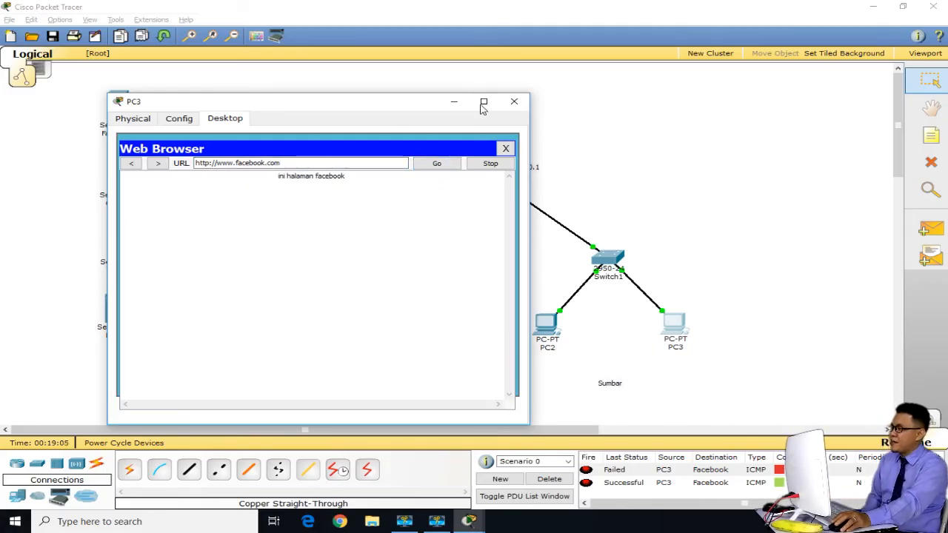
left_click(514, 102)
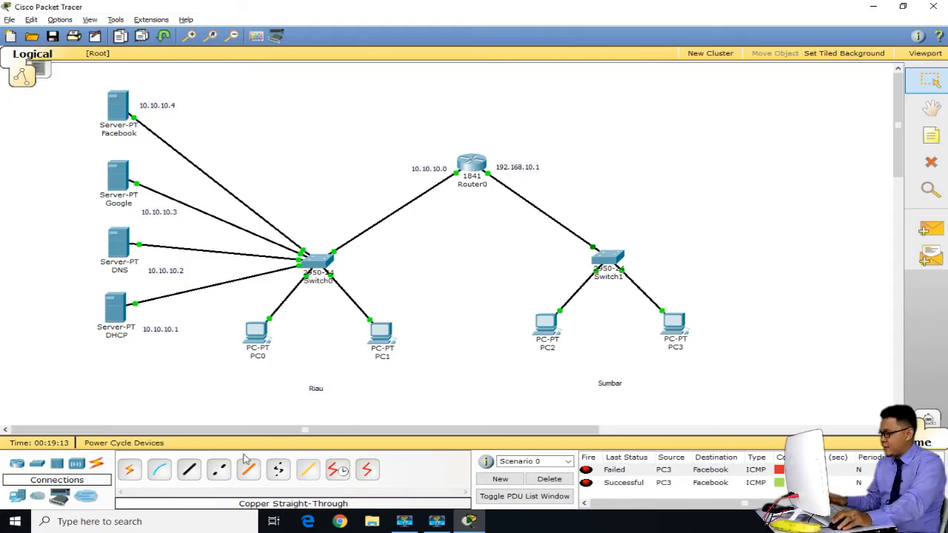
left_click_drag(734, 361, 502, 317)
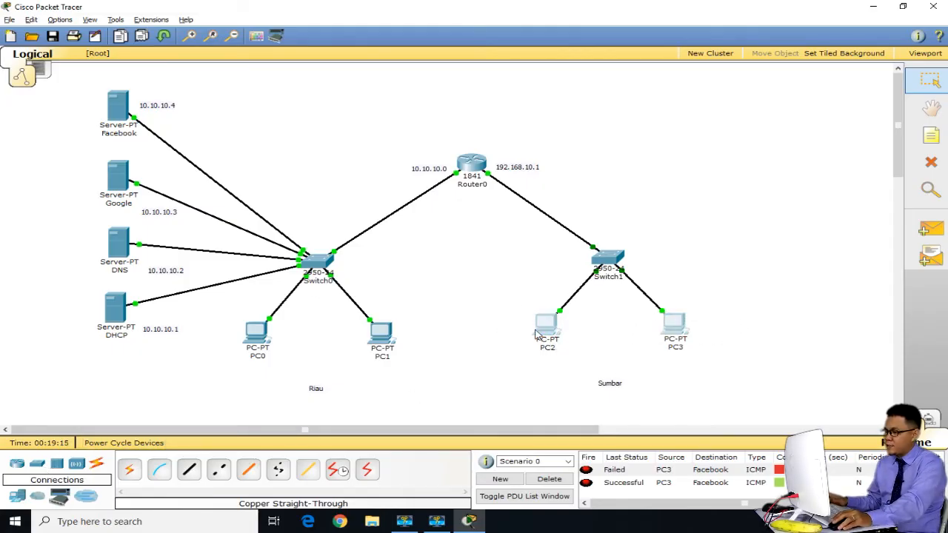
left_click(502, 294)
Add a generic server beside Switch1 in the Sumbar LAN and name it DHCP 2
left_click(17, 495)
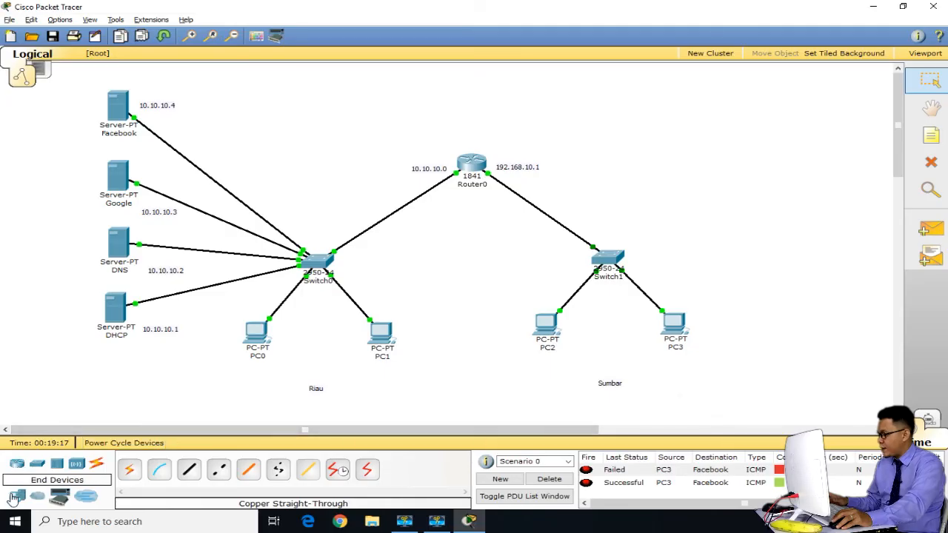
left_click(189, 469)
left_click(723, 243)
left_click_drag(723, 245, 696, 241)
left_click(697, 241)
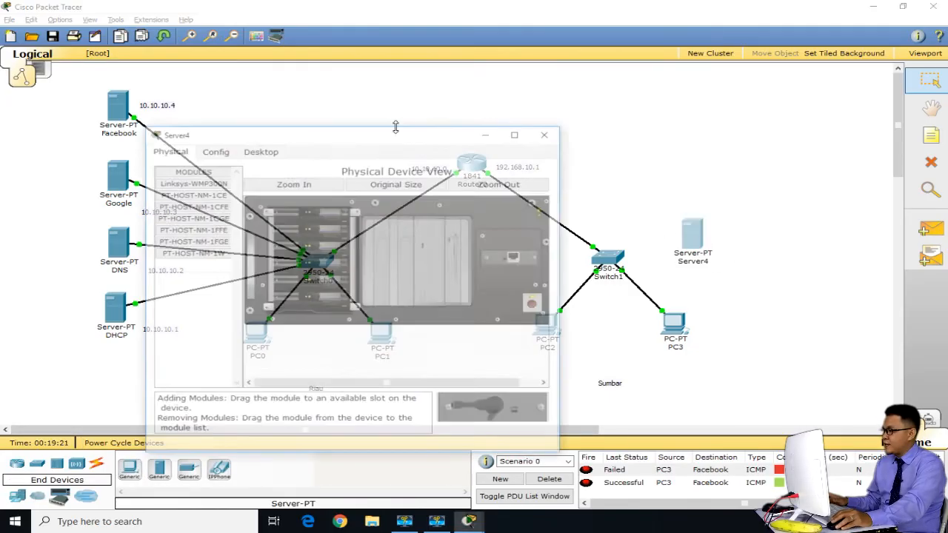
left_click_drag(318, 142, 215, 193)
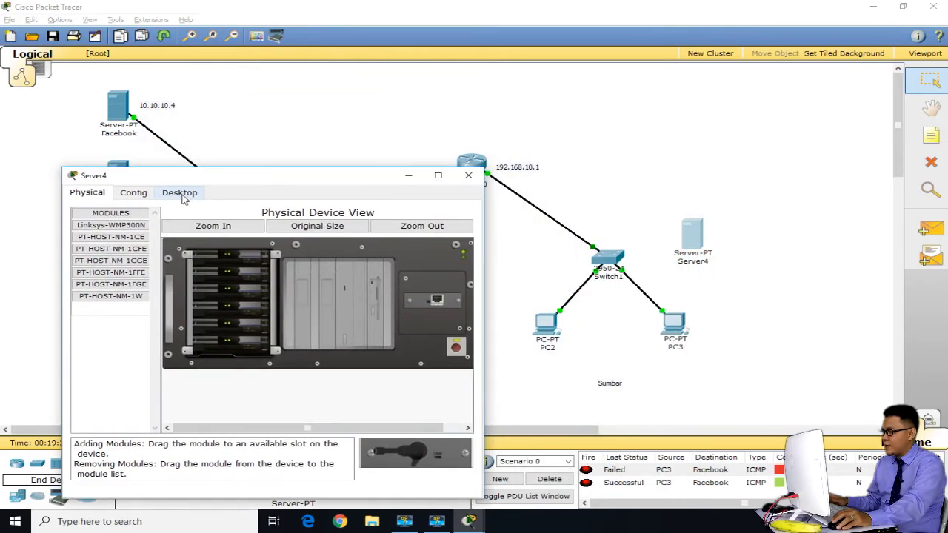
left_click(468, 176)
left_click(704, 263)
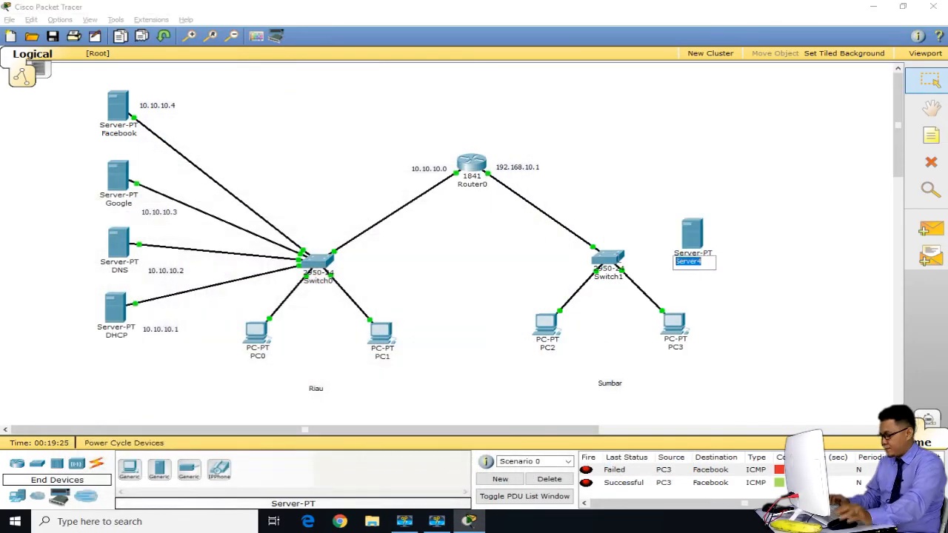
type("d")
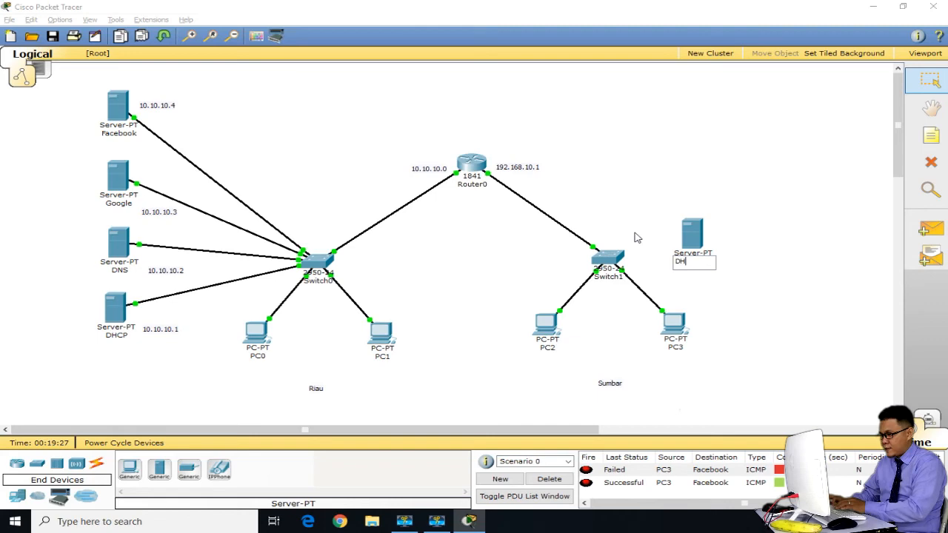
key("Return")
Give the DHCP 2 server the IP address 192.168.10.100, subnet mask 255.255.255.0 and default gateway 192.168.10.1
left_click(679, 249)
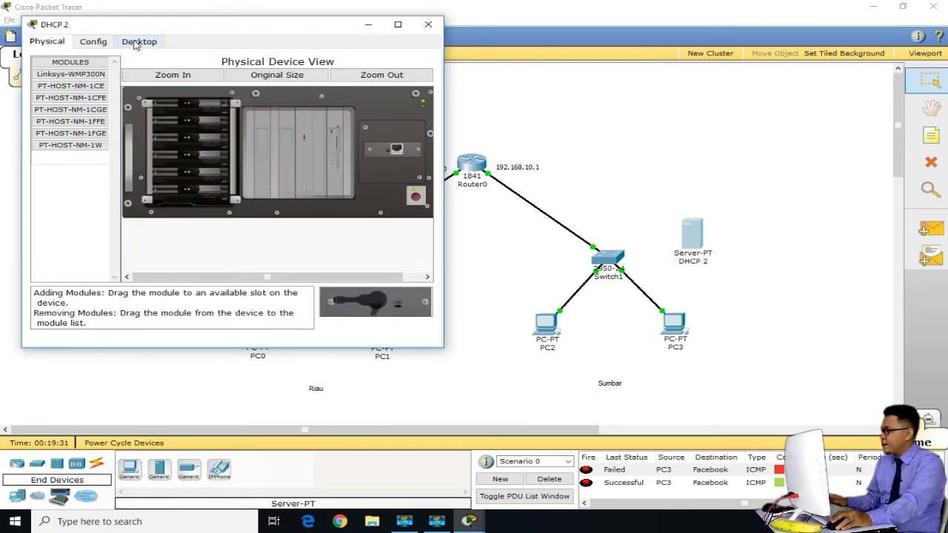
left_click(133, 43)
left_click(111, 92)
left_click(182, 138)
type("192.168.10.100")
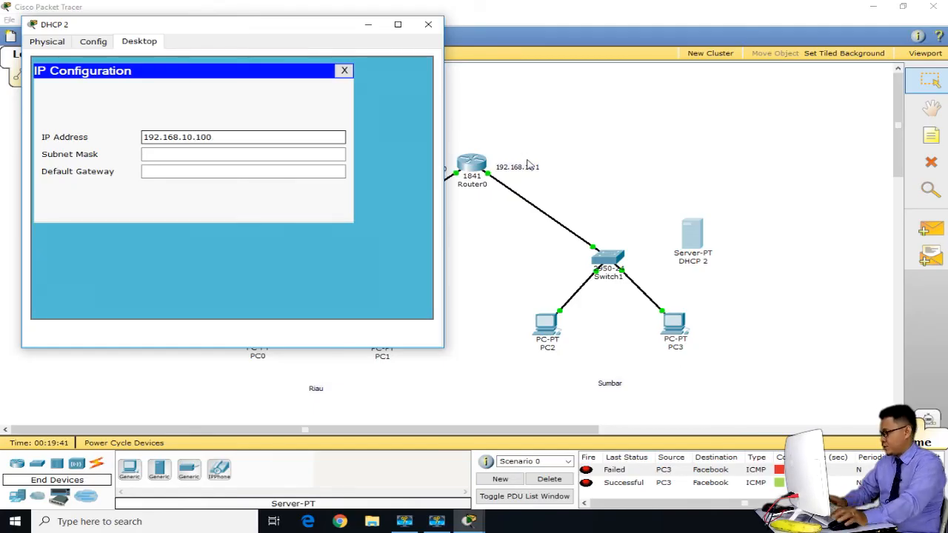
left_click(328, 159)
left_click(294, 172)
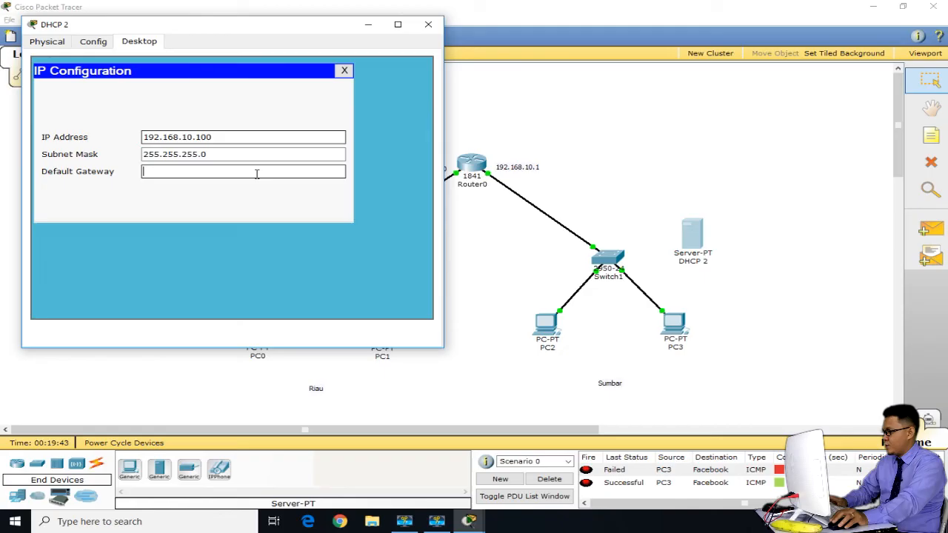
type("1")
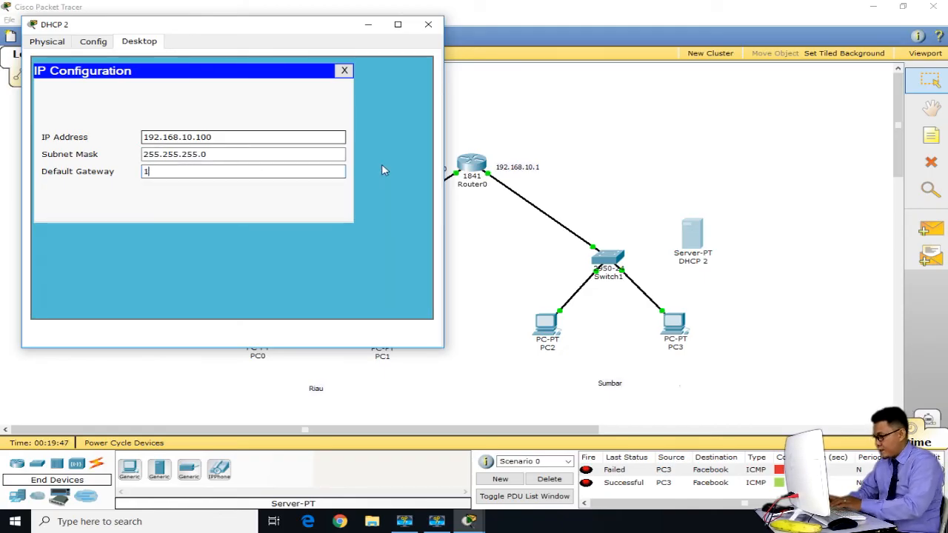
type("02.168.")
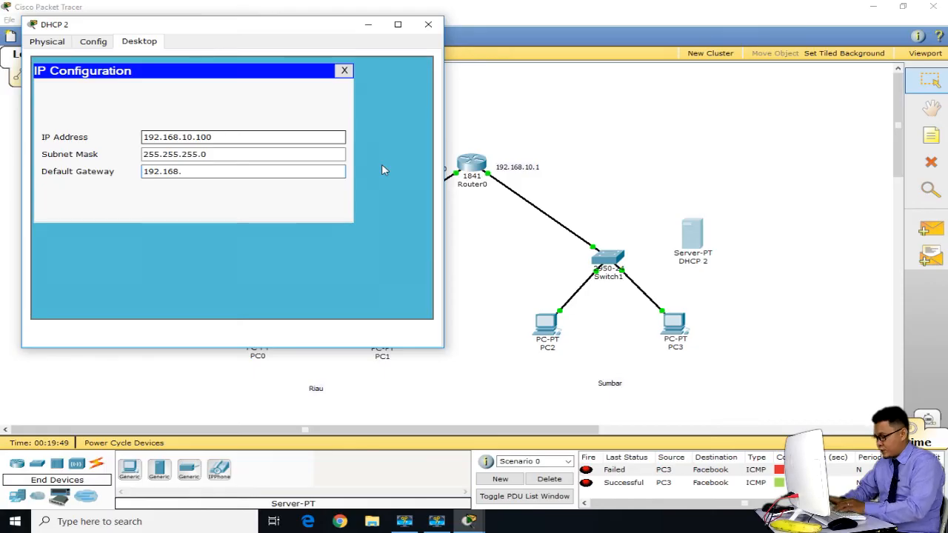
type("10.1")
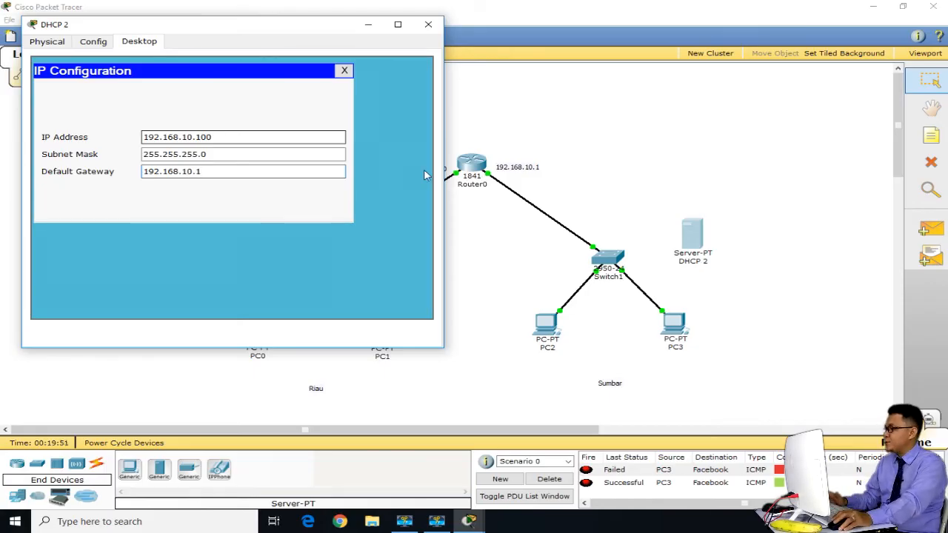
left_click(344, 70)
Set the DHCP service on the DHCP 2 server to default gateway 192.168.10.1 and DNS server 10.10.10.2
left_click(107, 43)
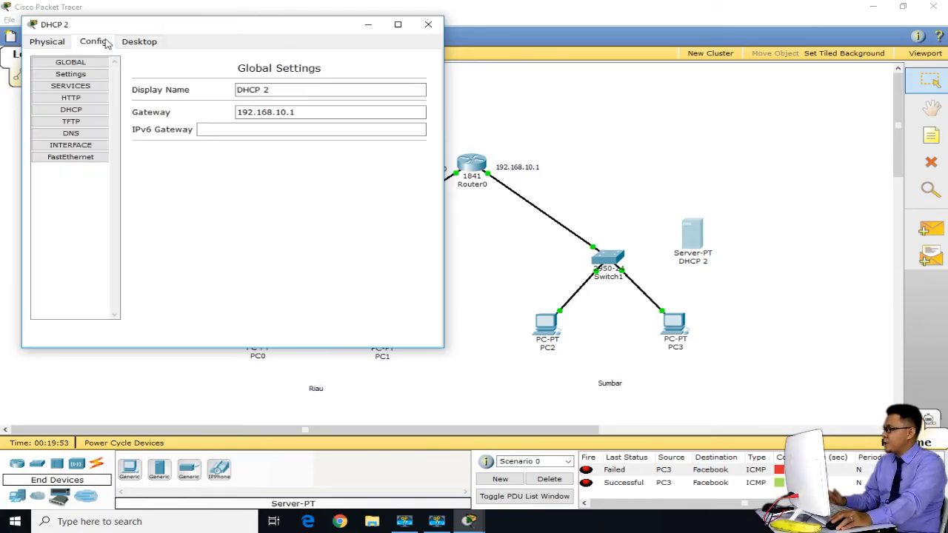
left_click(77, 110)
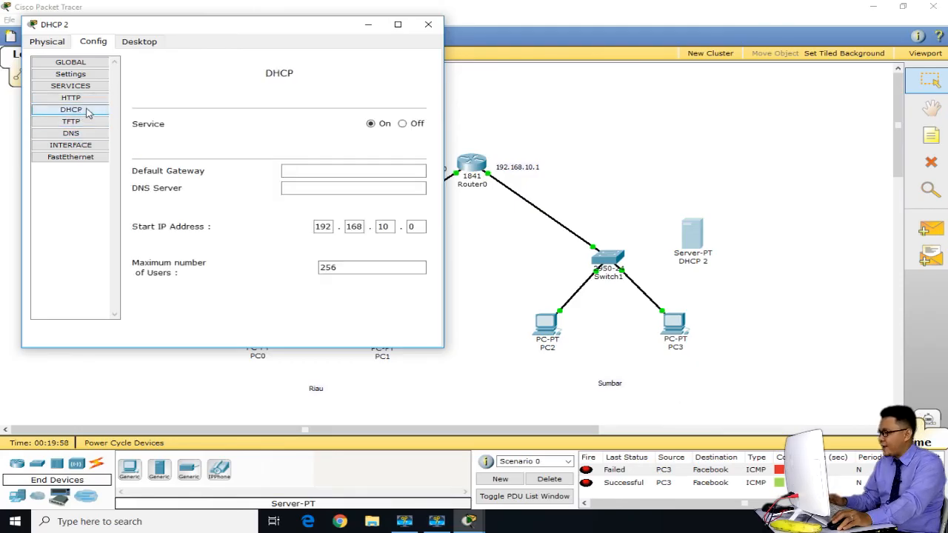
left_click(344, 169)
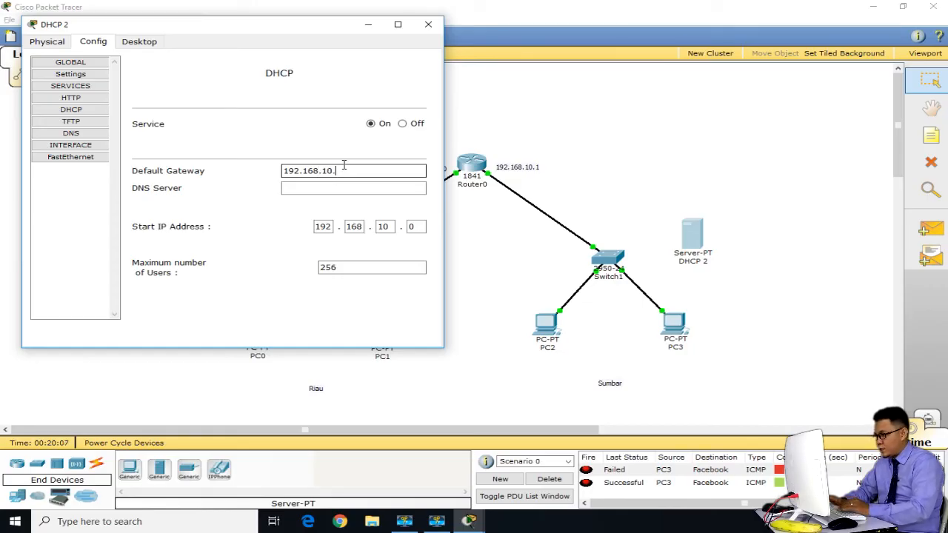
left_click(331, 187)
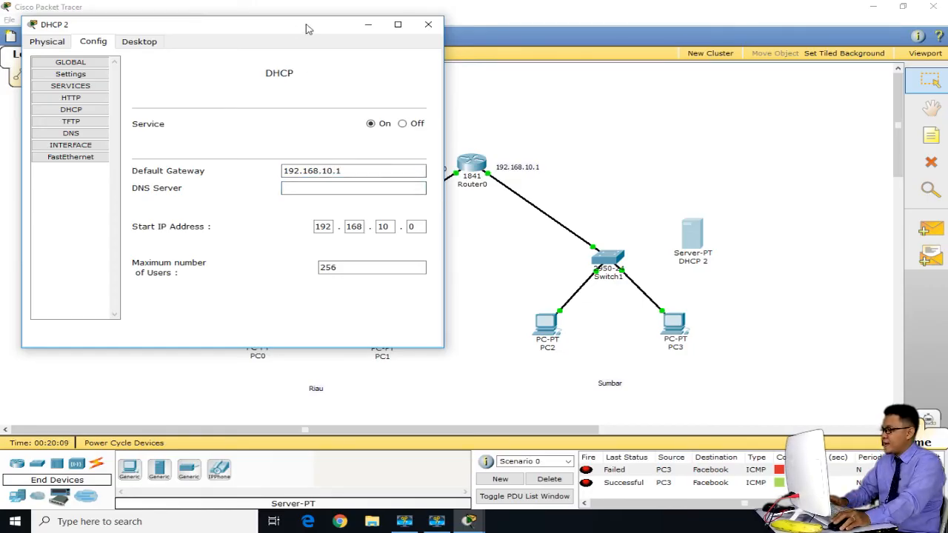
left_click_drag(309, 28, 583, 43)
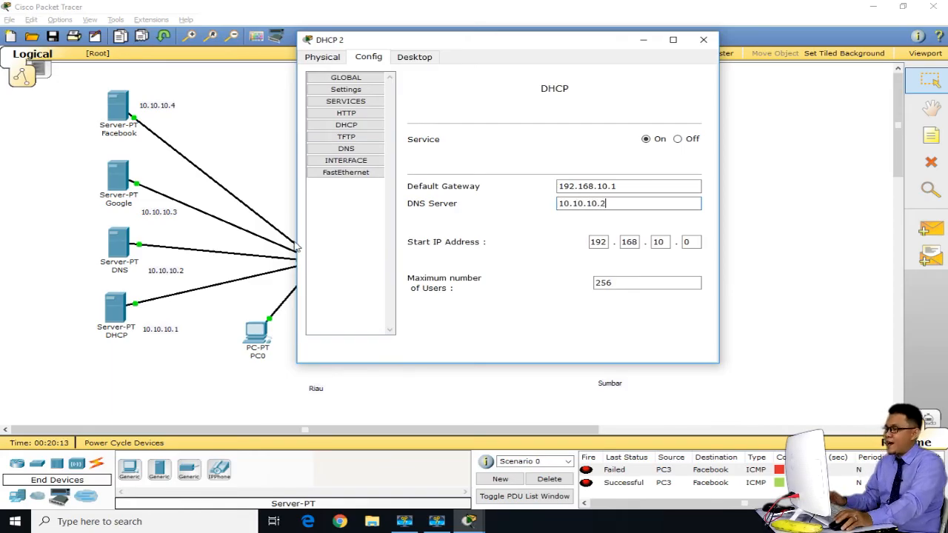
Turn off the HTTP, TFTP and DNS services on the DHCP 2 server and close its window
left_click(346, 113)
left_click(701, 104)
left_click(346, 136)
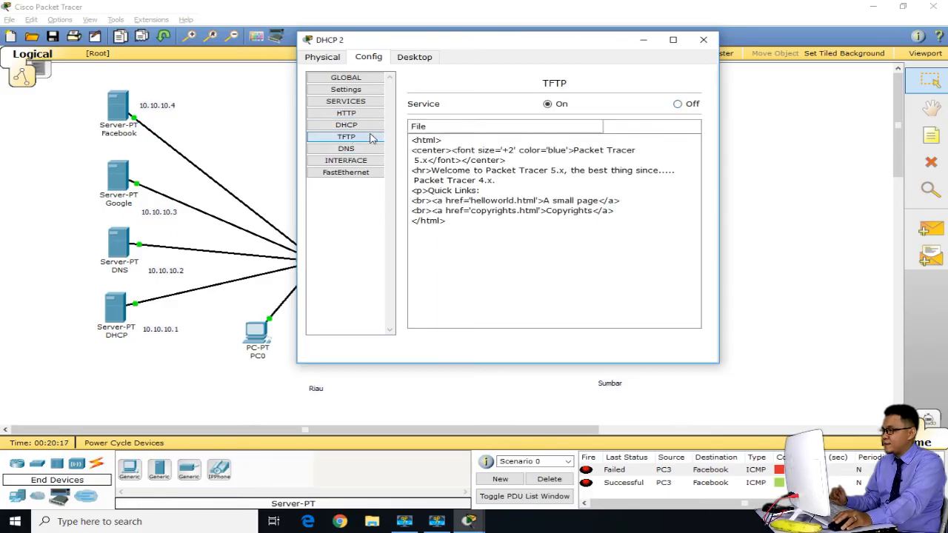
left_click(678, 104)
left_click(346, 148)
left_click(611, 103)
left_click(709, 39)
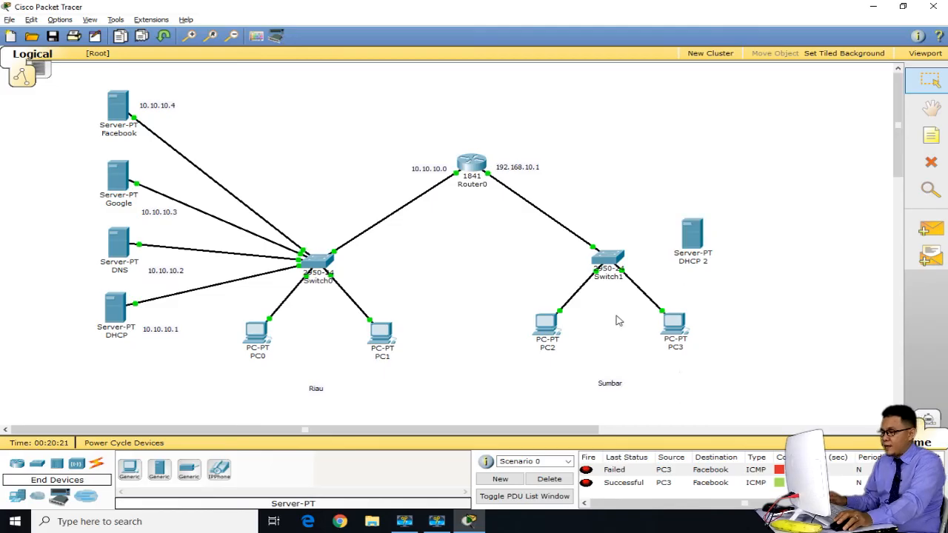
Connect Switch1's FastEthernet0/4 port to the DHCP 2 server with a copper straight-through cable, and delete Scenario 0's PDU entries
left_click(96, 464)
left_click(189, 469)
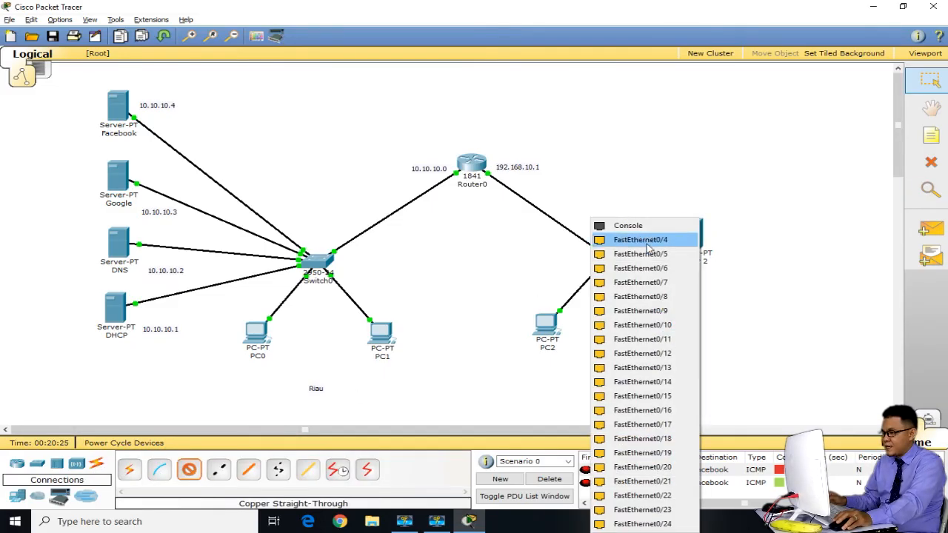
left_click(630, 239)
left_click(689, 231)
left_click(710, 228)
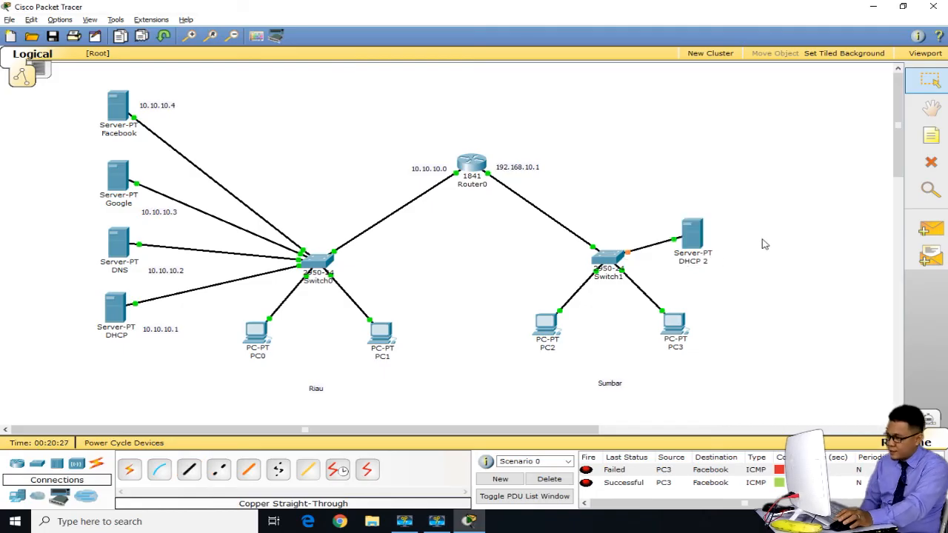
left_click(552, 480)
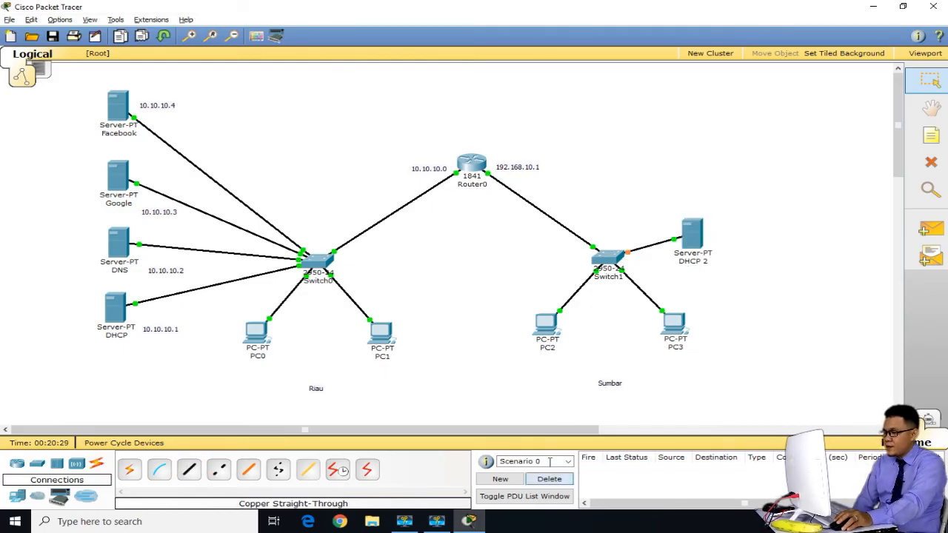
Try to obtain PC2's IP configuration by DHCP, switch it back to static and close PC2's window
left_click(557, 328)
left_click(76, 88)
left_click(73, 98)
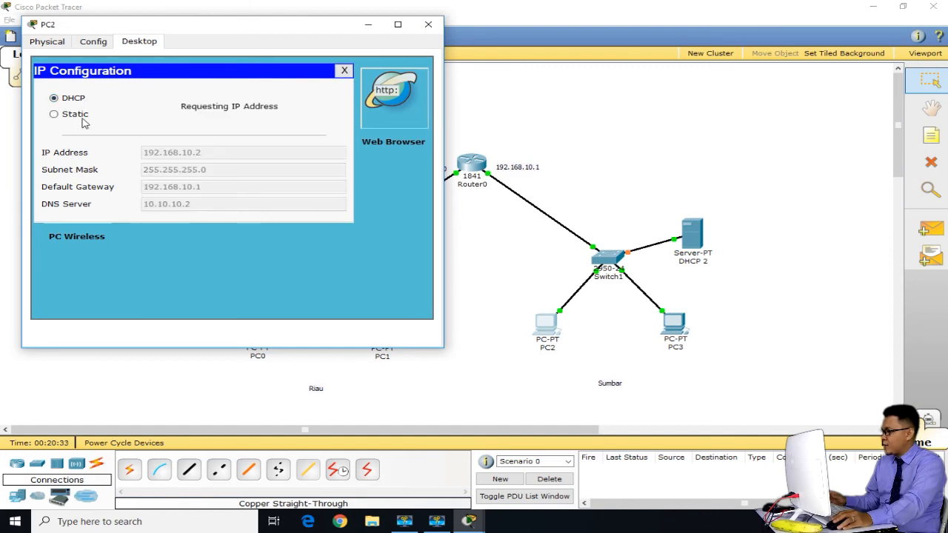
left_click(81, 115)
left_click(344, 71)
left_click(428, 24)
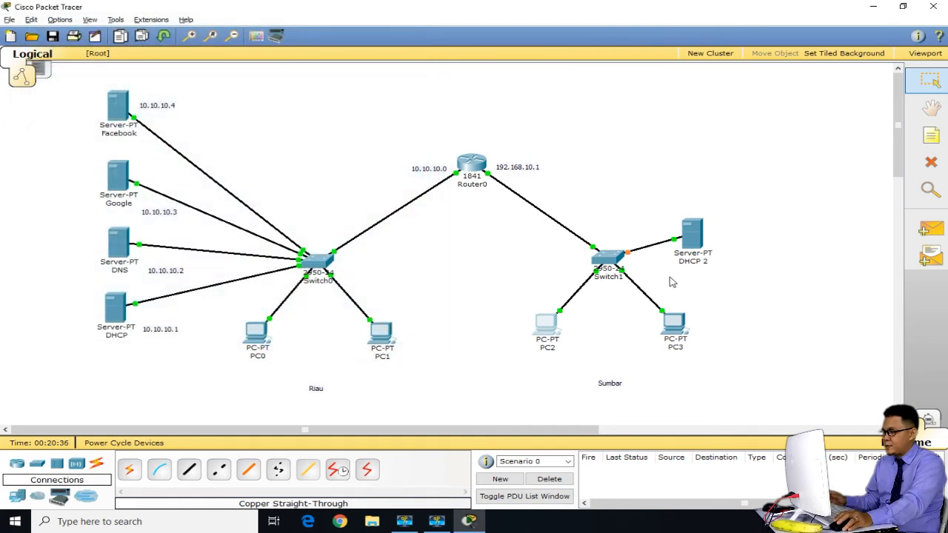
Try to obtain PC3's IP configuration by DHCP, switch it back to static and close PC3's window
left_click(677, 341)
left_click(75, 123)
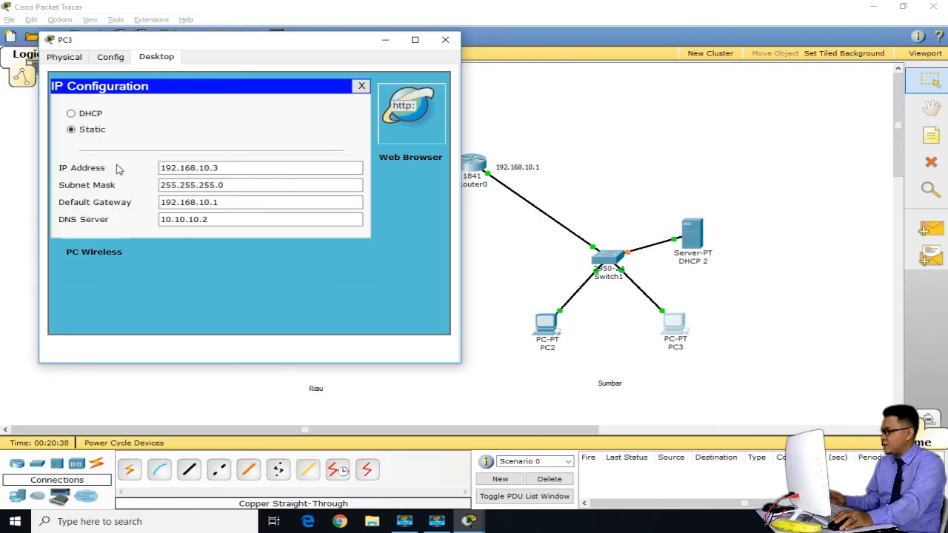
left_click(97, 116)
left_click(88, 129)
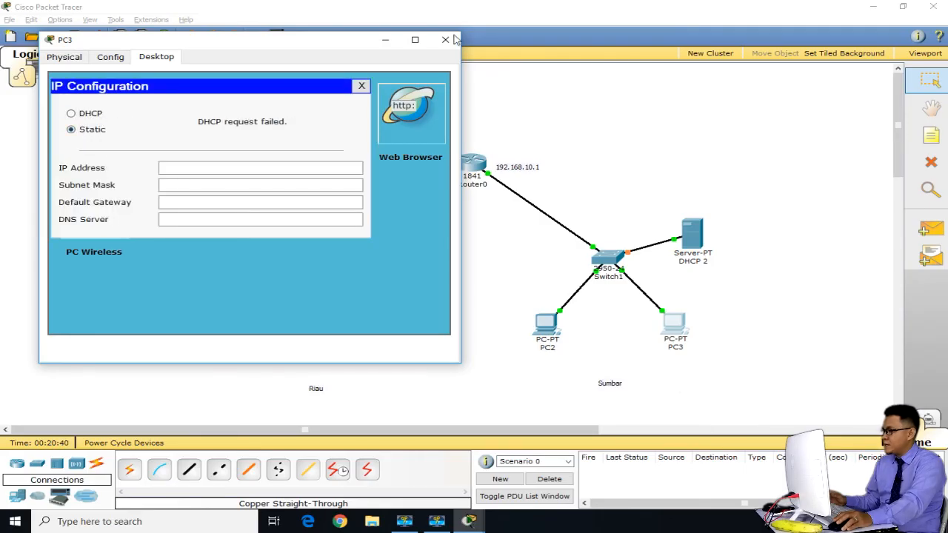
left_click(445, 39)
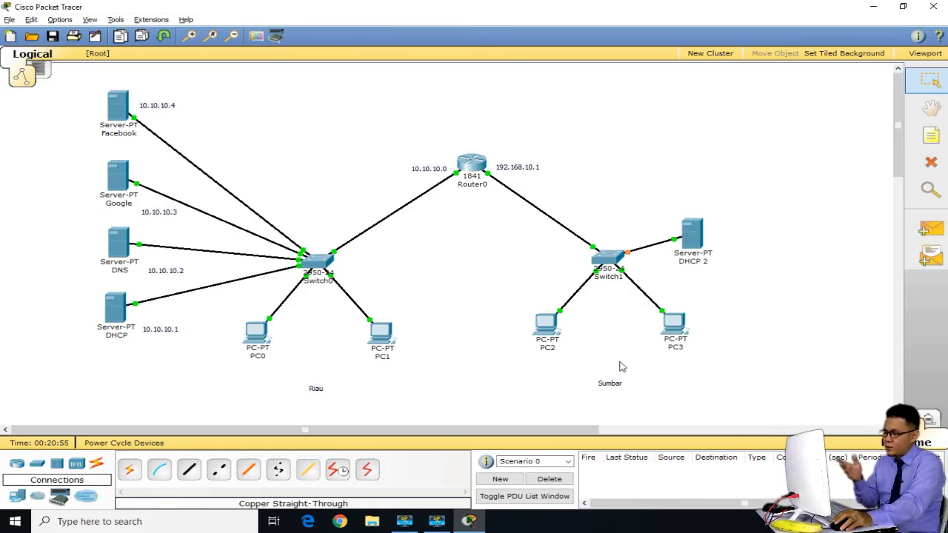
left_click_drag(470, 162, 472, 162)
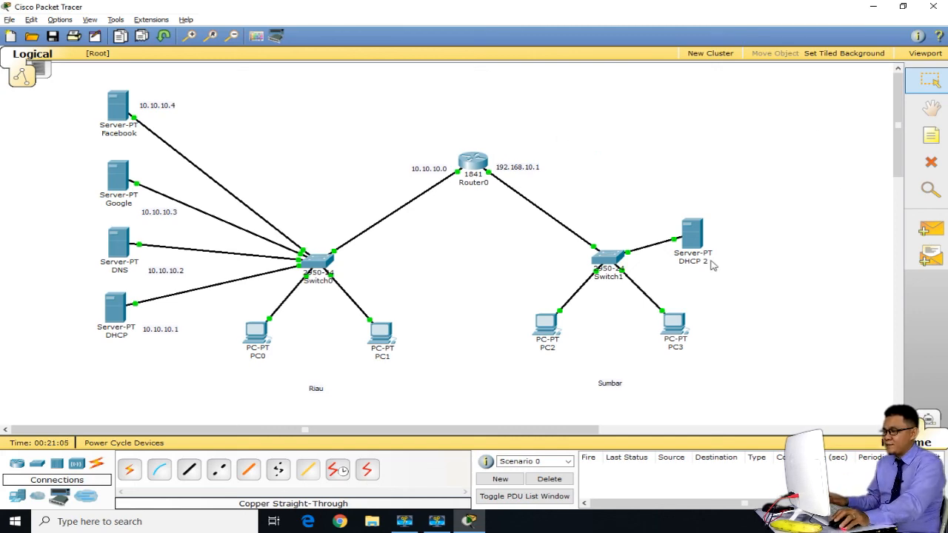
Set PC2's IP configuration to DHCP and close PC2's window
left_click(554, 332)
left_click(111, 127)
left_click(113, 130)
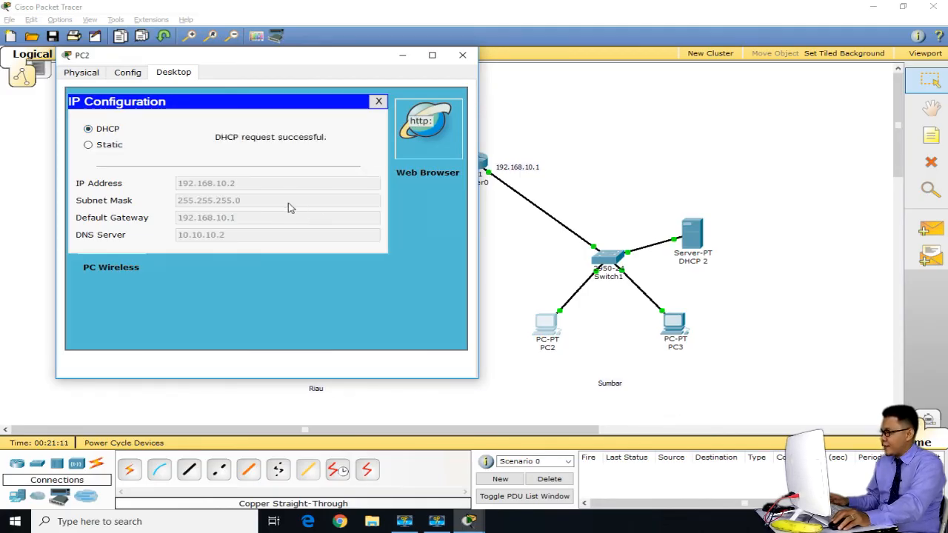
left_click(463, 56)
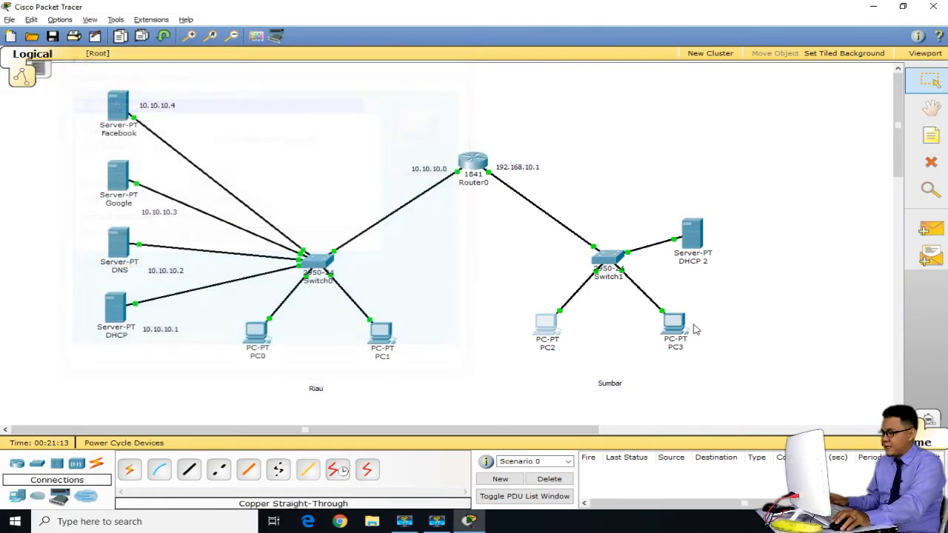
Set PC3's IP configuration to DHCP and close PC3's window
left_click(672, 324)
left_click(157, 124)
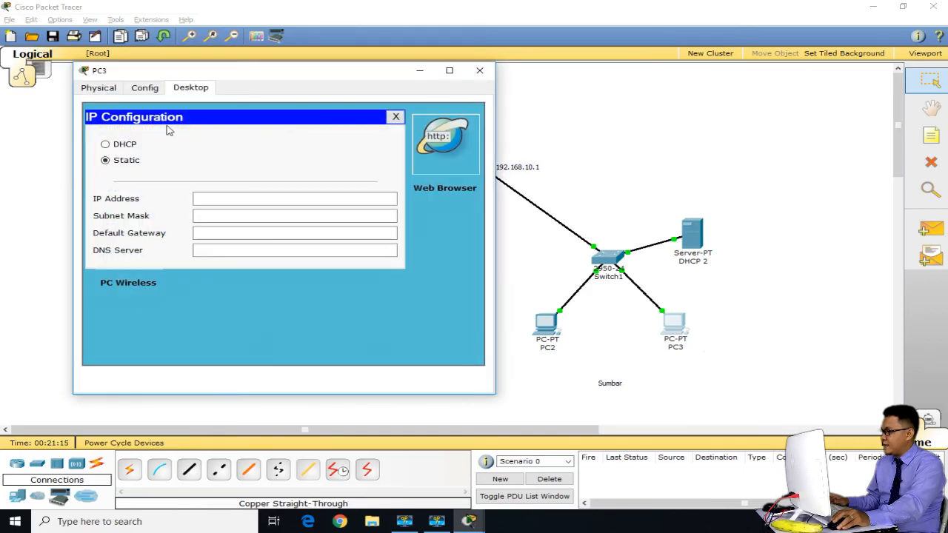
left_click(130, 145)
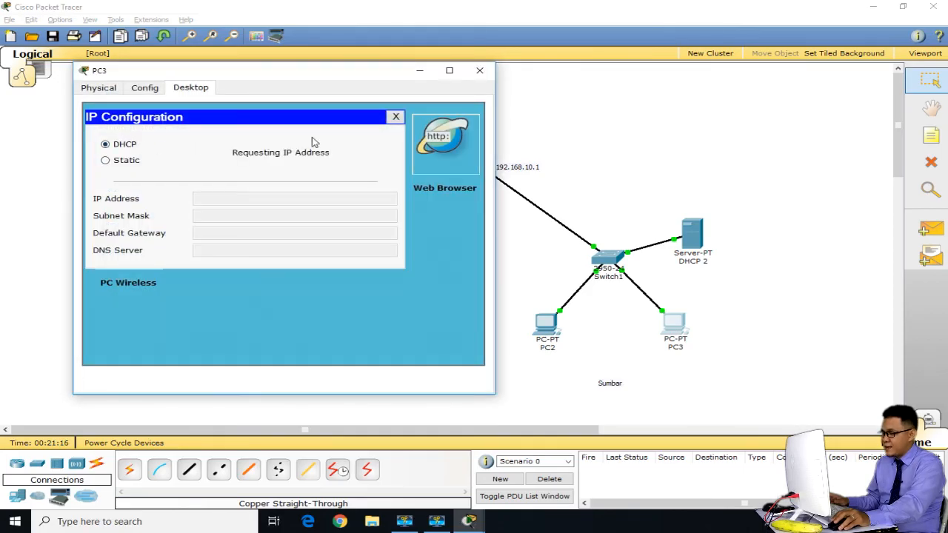
left_click(480, 70)
Send a simple PDU from PC3 to the Google server to test connectivity
left_click(932, 230)
left_click(674, 326)
left_click(119, 177)
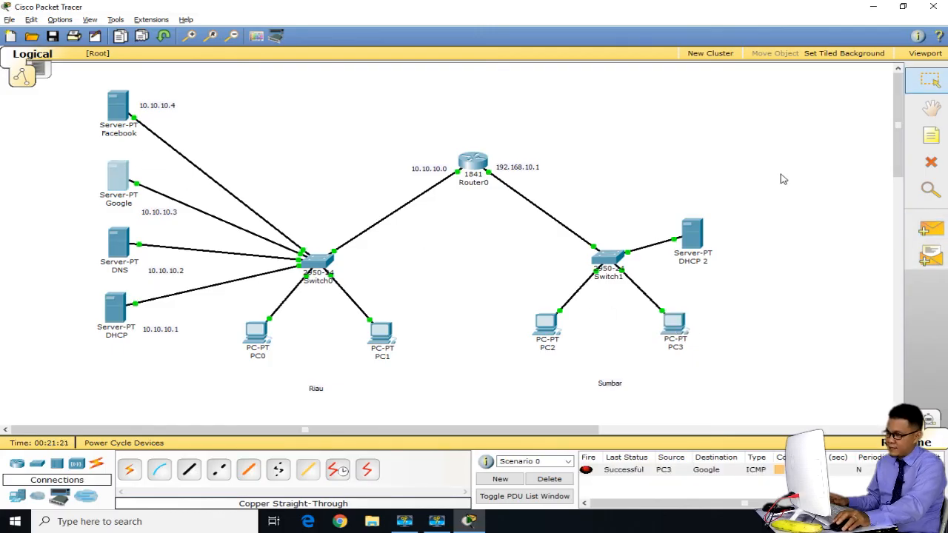
left_click(657, 331)
left_click(460, 159)
left_click(197, 146)
type("ga")
type("oogle")
type(".com")
key("Return")
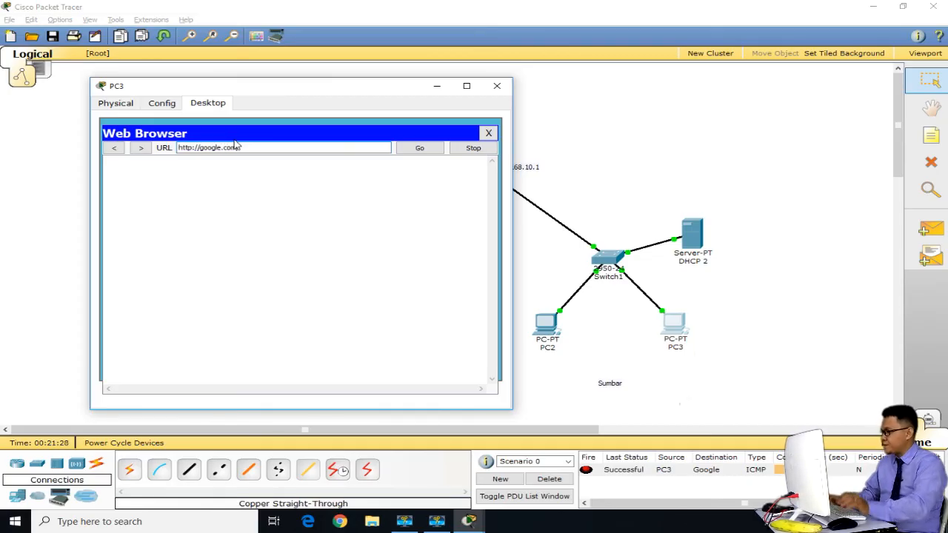
left_click(415, 148)
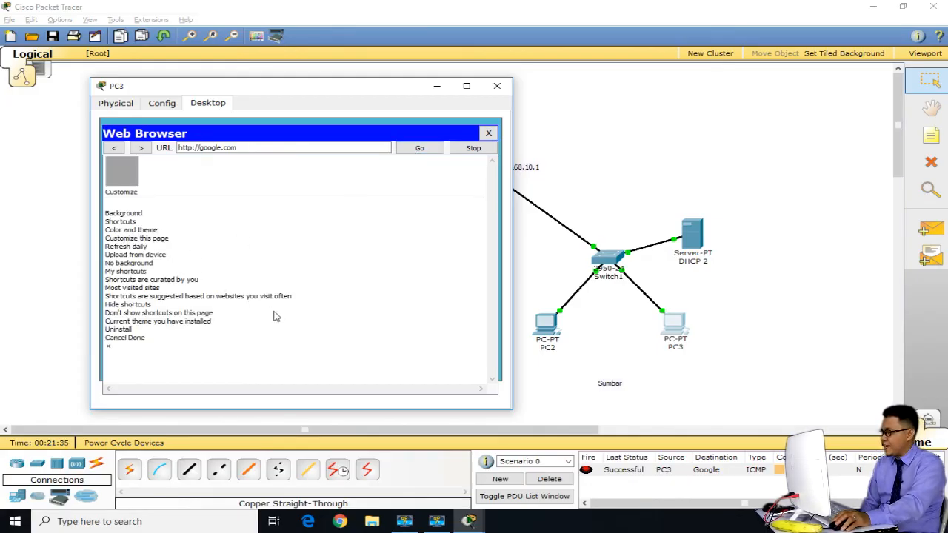
left_click(497, 86)
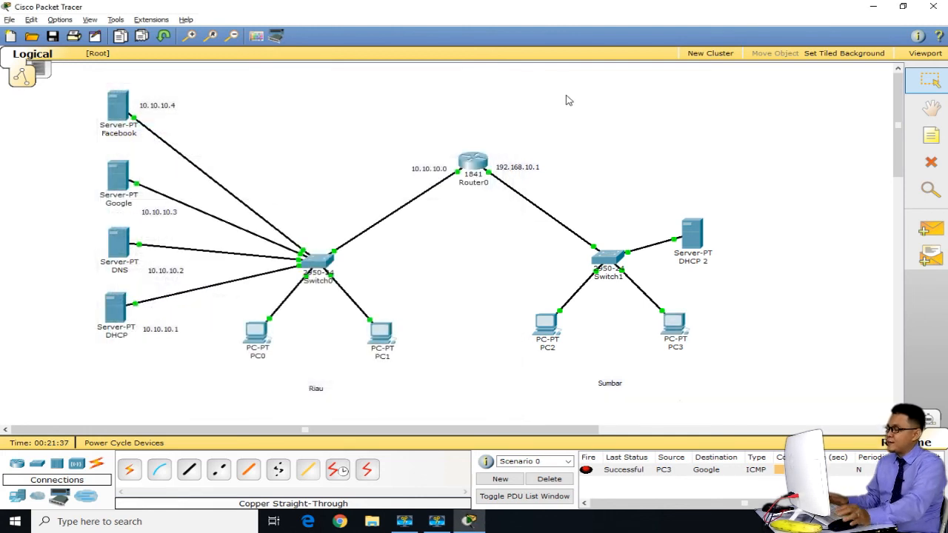